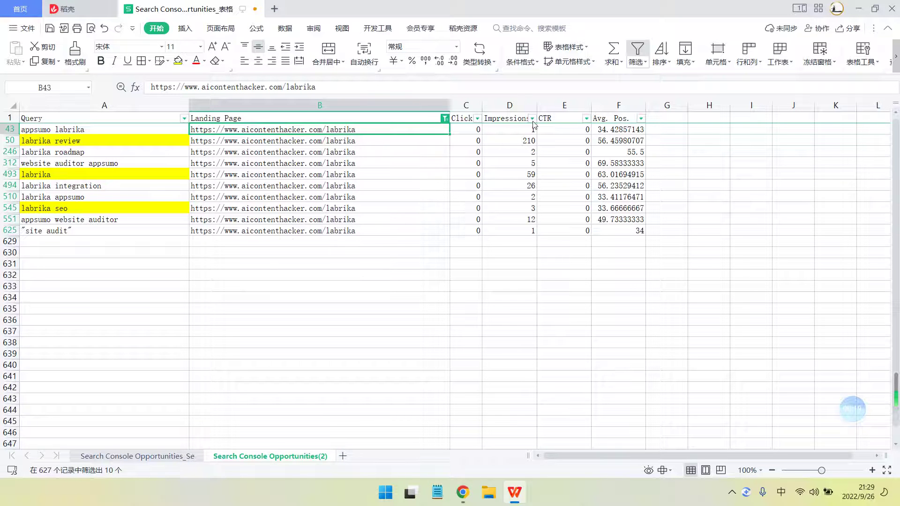
Step: Check the spreadsheet rows filtered to the /labrika landing page, including the row for the query "labrika review"
click(523, 151)
click(322, 145)
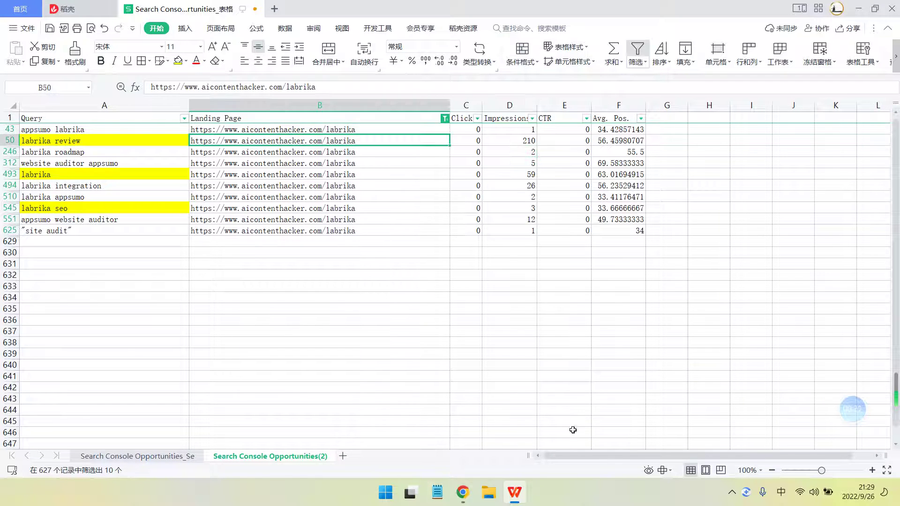
Step: Switch to Chrome, open the published aicontenthacker.com/labrika page and look over its introduction
click(463, 492)
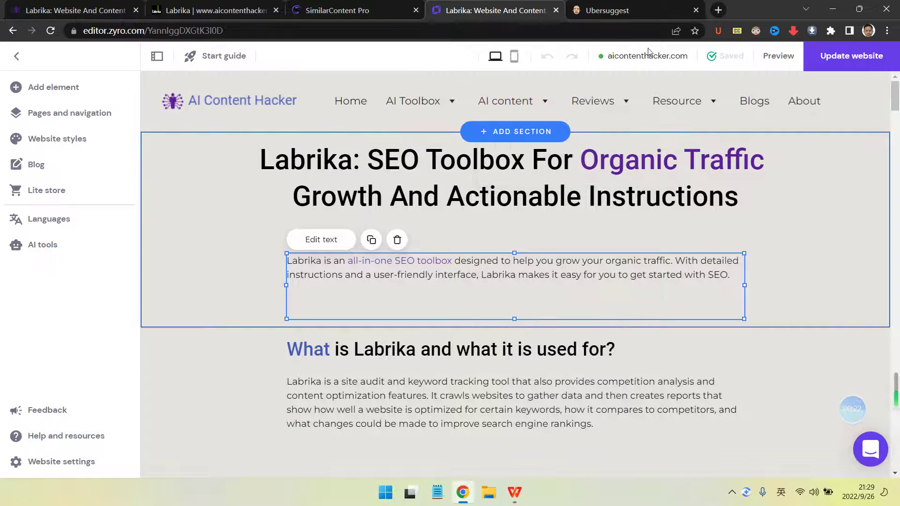
click(331, 8)
click(211, 10)
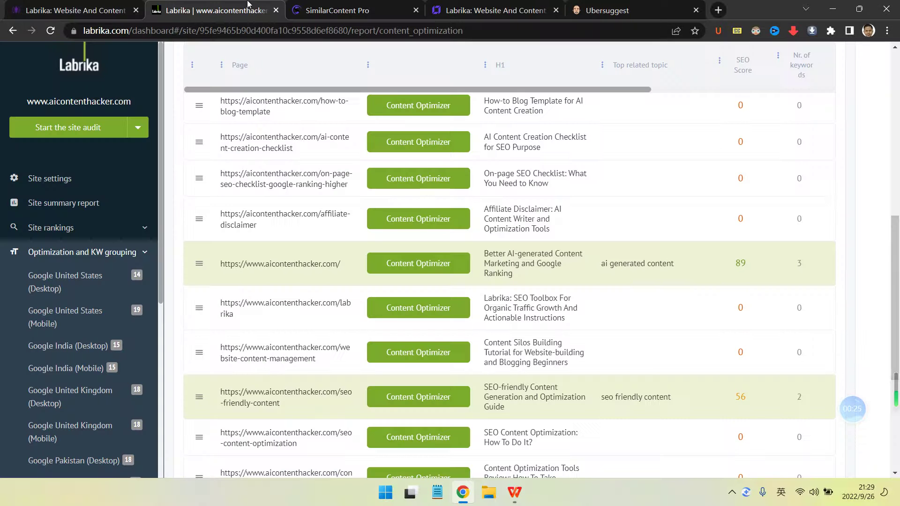
click(75, 10)
mouse_move(365, 107)
scroll(550, 208, down, 15)
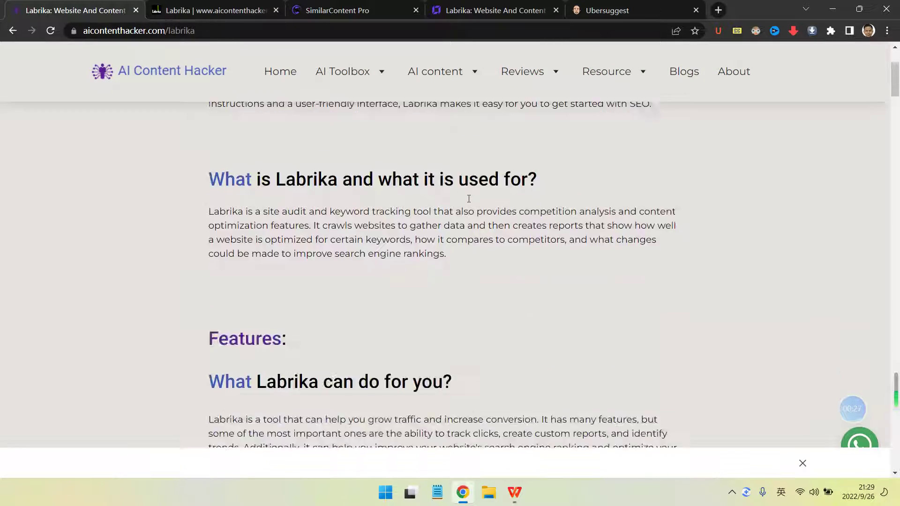
scroll(469, 202, down, 10)
scroll(468, 202, up, 7)
scroll(467, 199, up, 15)
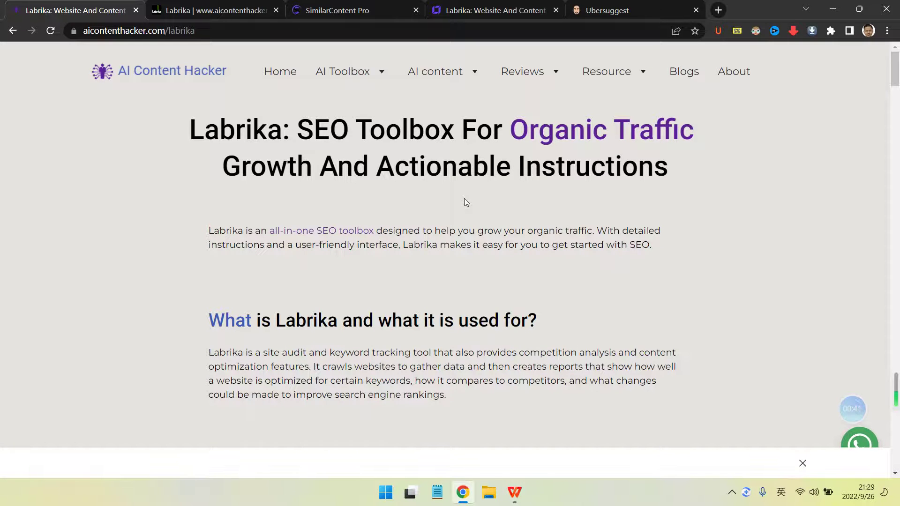
Step: Examine the feature sections of the Labrika article from Website Auditor through the Content optimization tool
scroll(466, 203, down, 14)
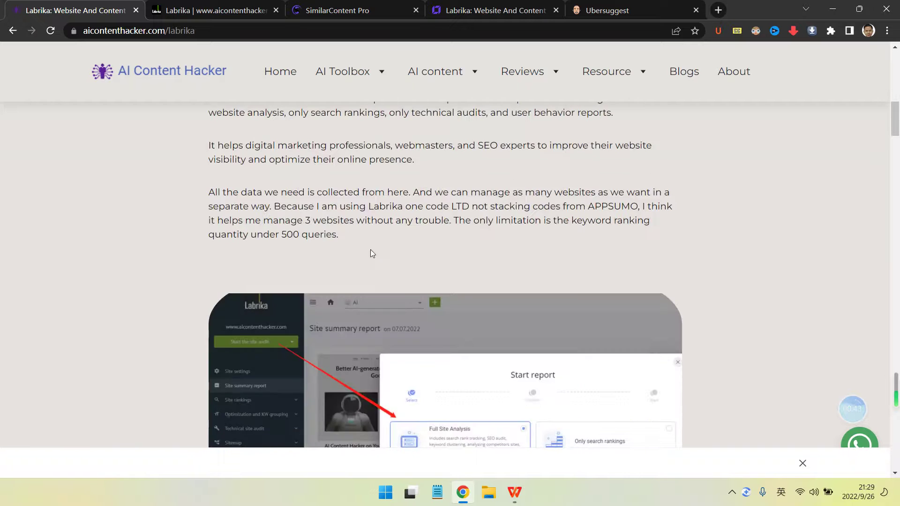
scroll(370, 250, up, 4)
scroll(370, 250, down, 4)
scroll(370, 250, down, 8)
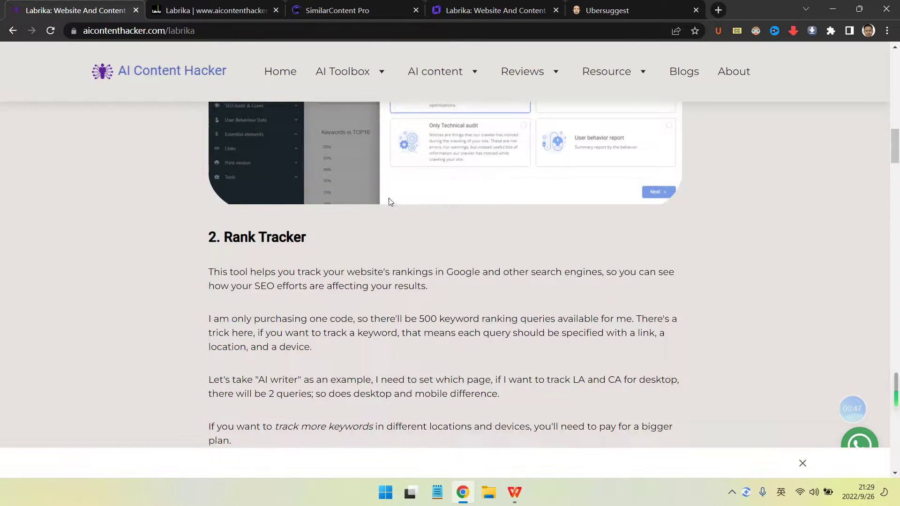
scroll(391, 196, up, 10)
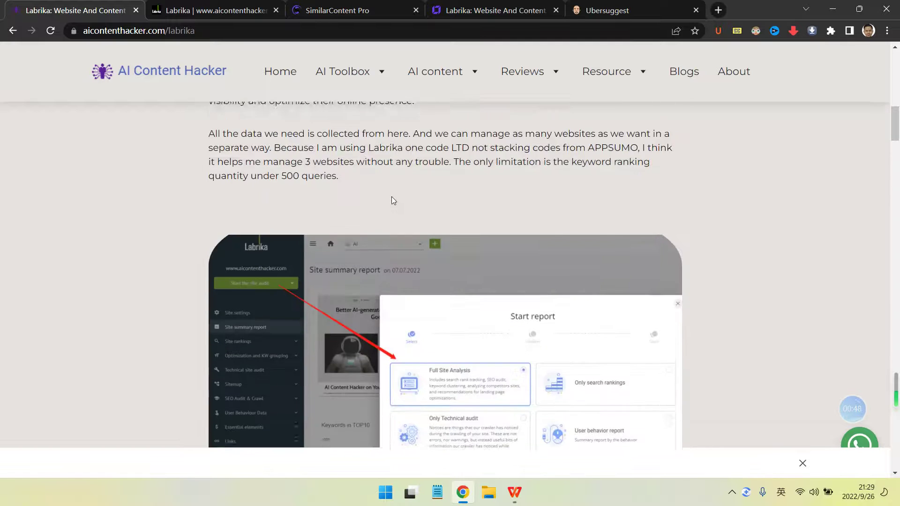
scroll(393, 196, down, 15)
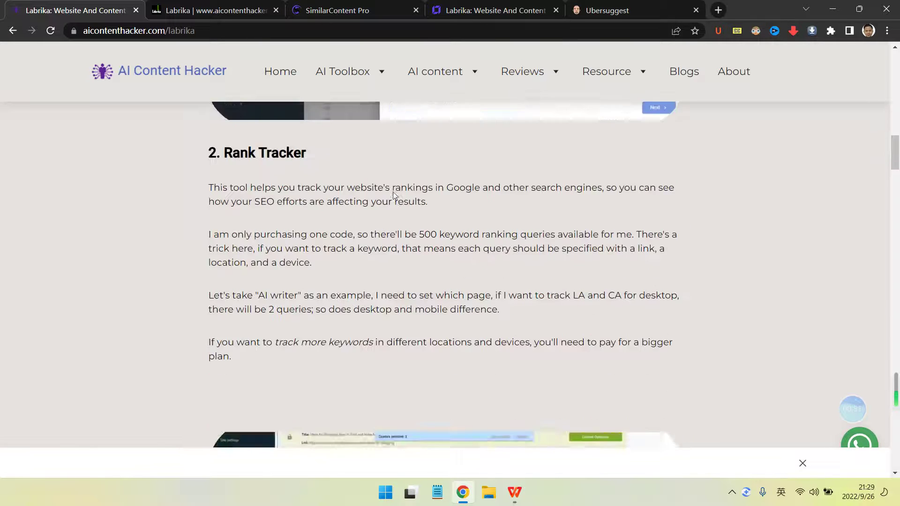
scroll(393, 196, down, 10)
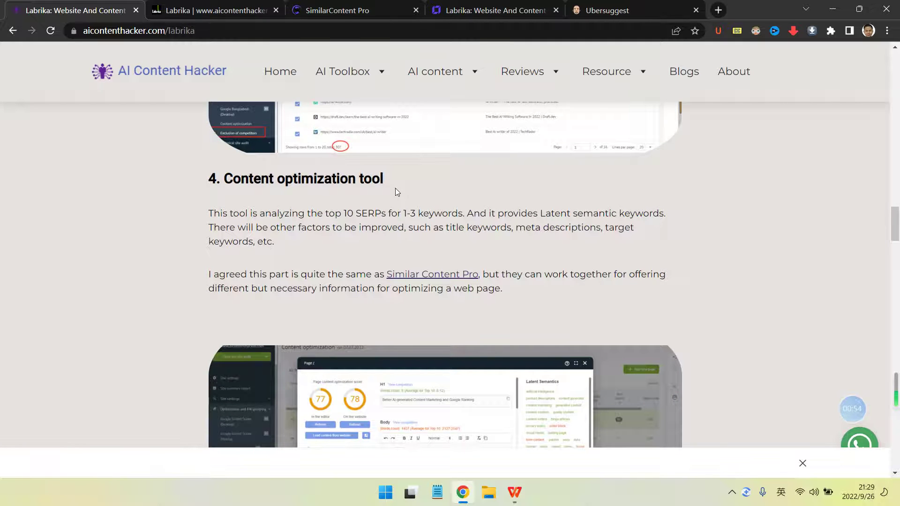
scroll(395, 188, down, 2)
scroll(375, 211, up, 2)
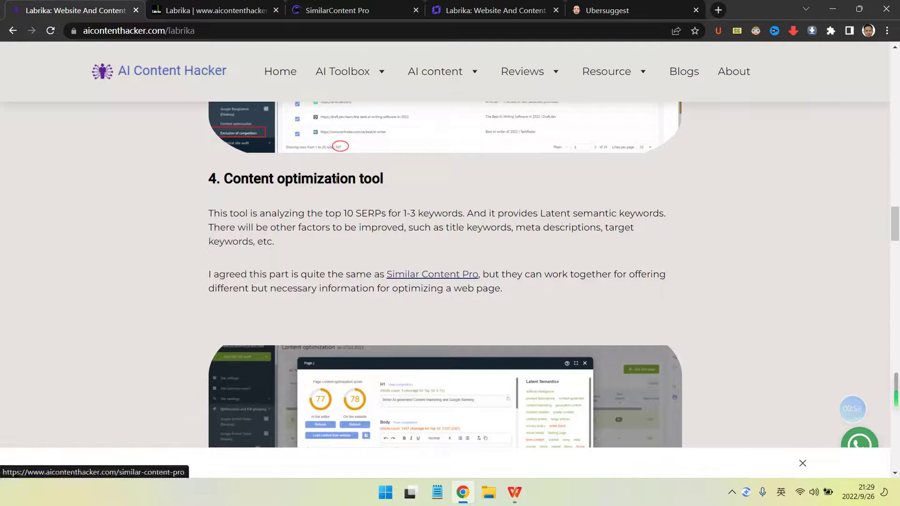
Step: Examine the article's optimizer screenshot and its sections on User behavior data, Link monitor and Other functions
scroll(340, 185, down, 6)
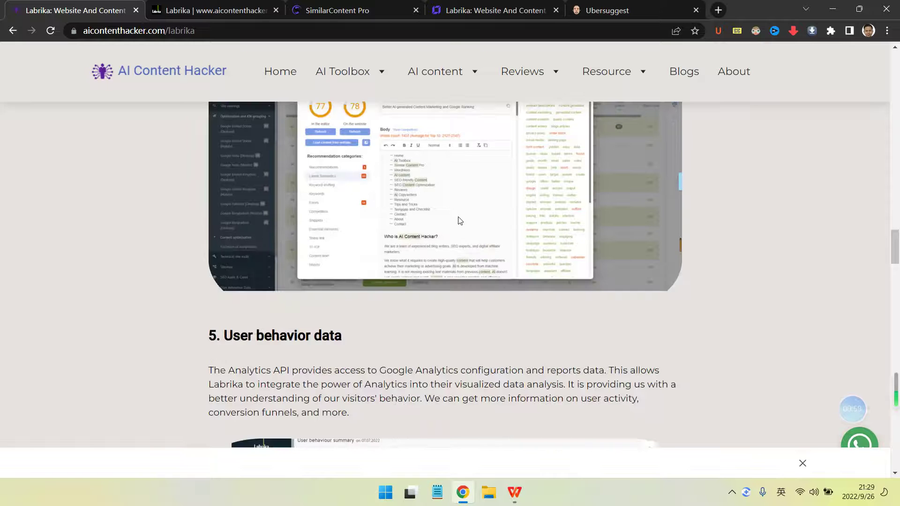
scroll(500, 209, up, 1)
scroll(380, 280, down, 6)
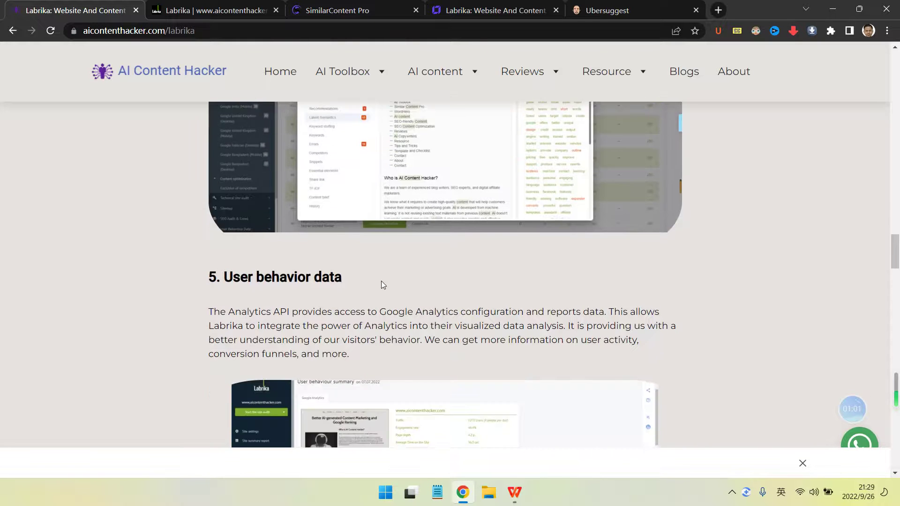
scroll(384, 234, up, 1)
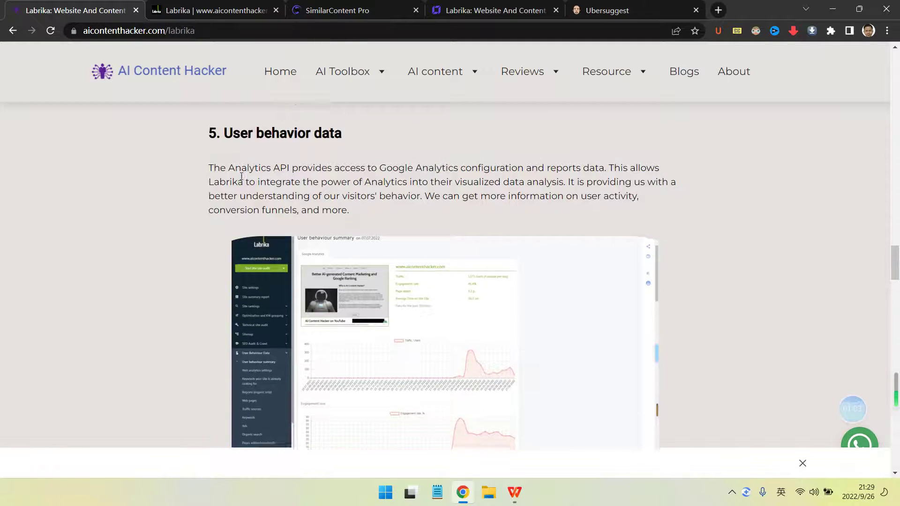
drag(223, 161, 353, 205)
click(352, 205)
scroll(395, 204, down, 7)
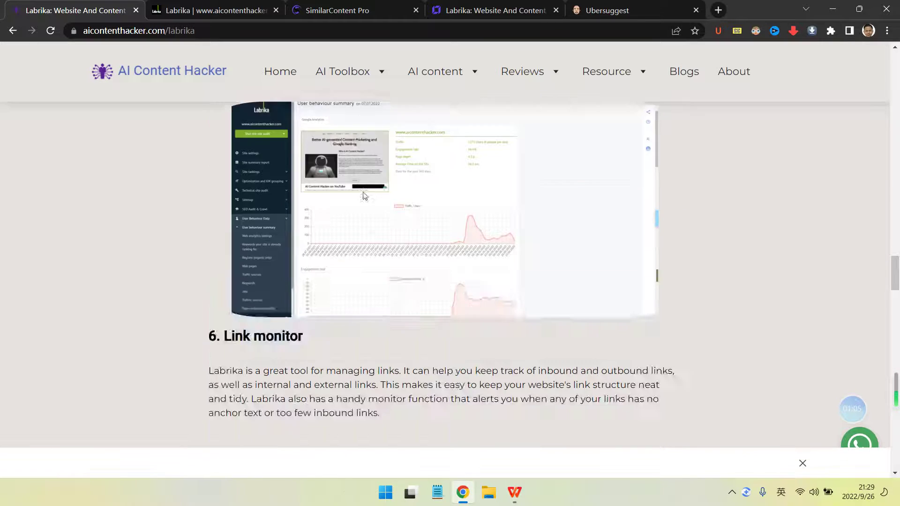
scroll(395, 204, up, 5)
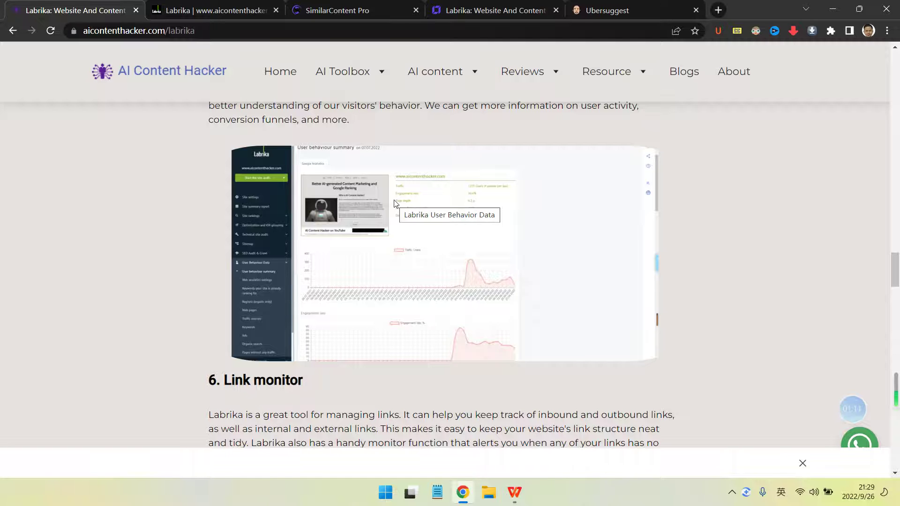
scroll(394, 202, down, 10)
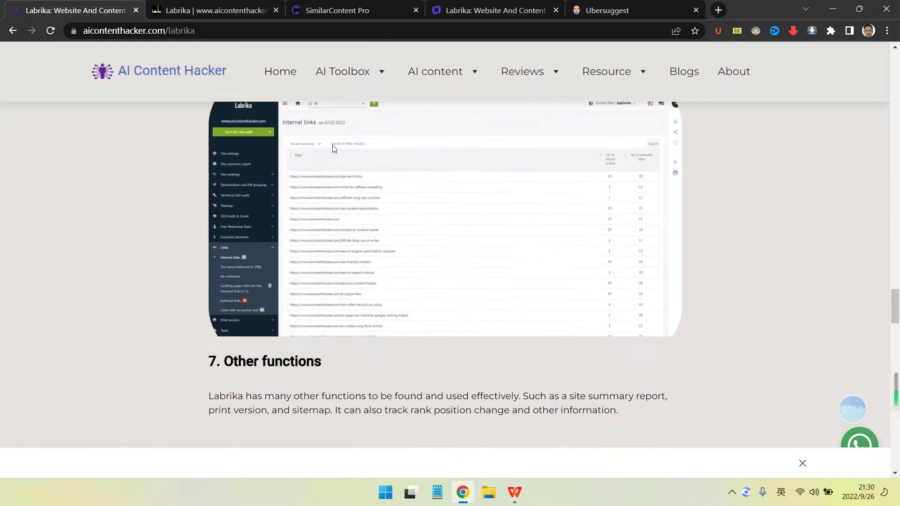
scroll(370, 195, down, 5)
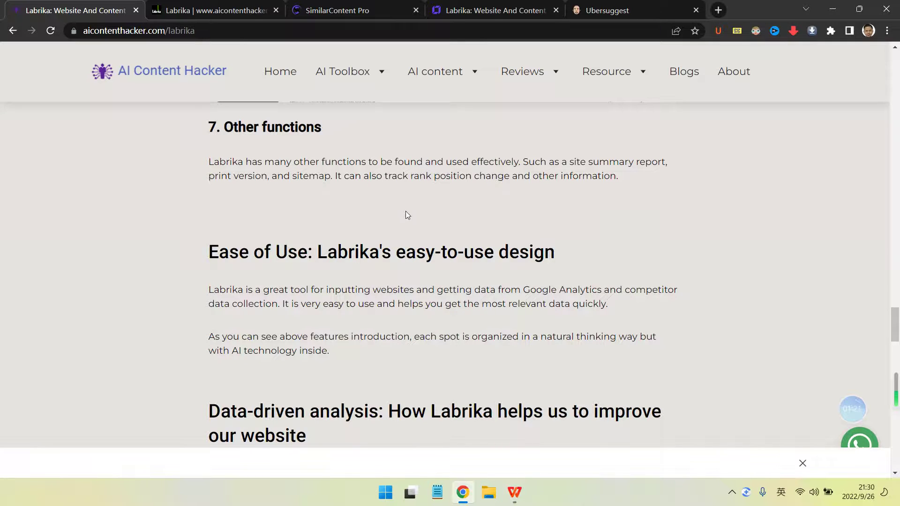
scroll(400, 184, up, 3)
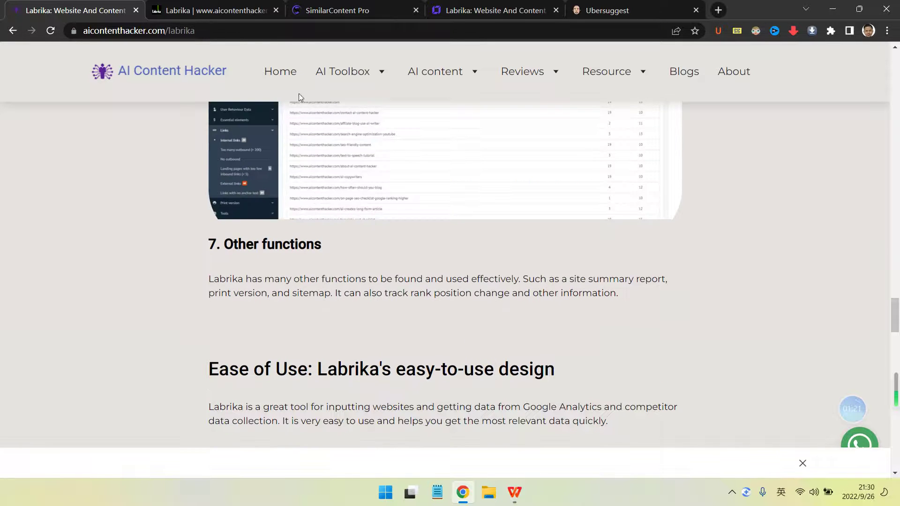
Step: Open the Content Optimizer for the /labrika page in the Labrika dashboard and dismiss its introductory notice after reading it
click(238, 10)
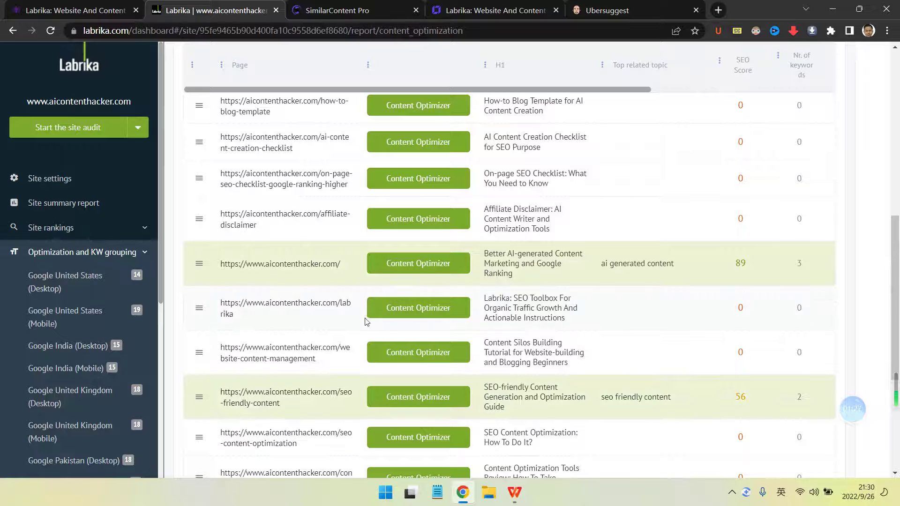
click(436, 311)
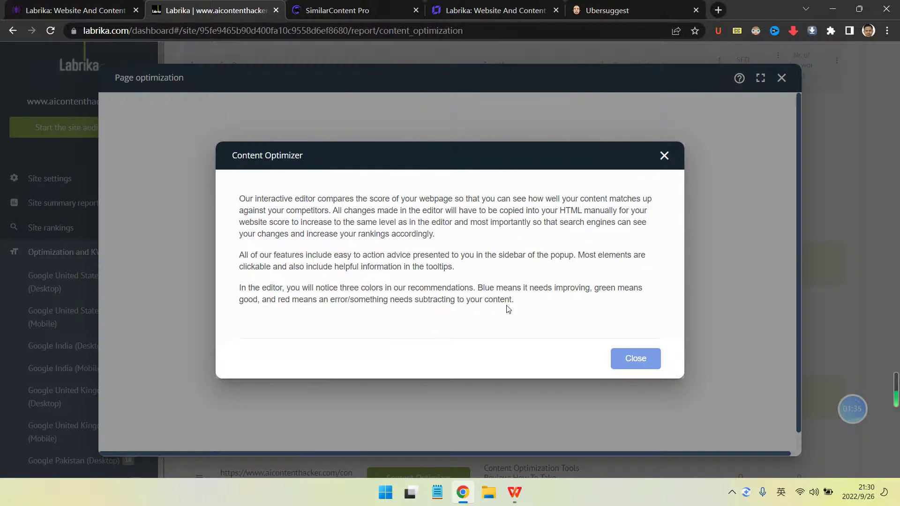
drag(459, 198, 556, 272)
click(514, 221)
drag(398, 223, 390, 222)
click(629, 358)
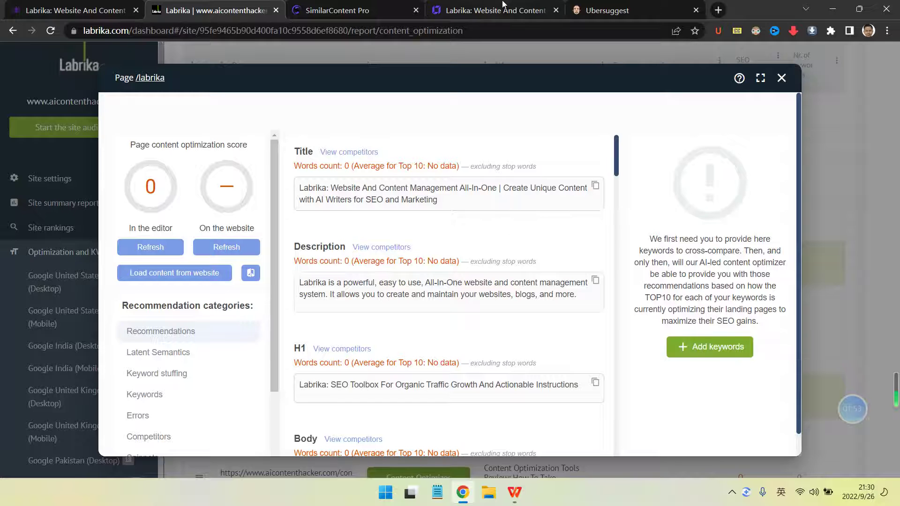
Step: Check the Labrika keywords in Ubersuggest's keyword ideas list
click(593, 10)
scroll(445, 202, up, 2)
scroll(415, 264, down, 2)
click(431, 284)
Step: Switch to the WPS spreadsheet and examine the /labrika queries, focusing on the highlighted labrika, labrika seo and labrika review
click(514, 492)
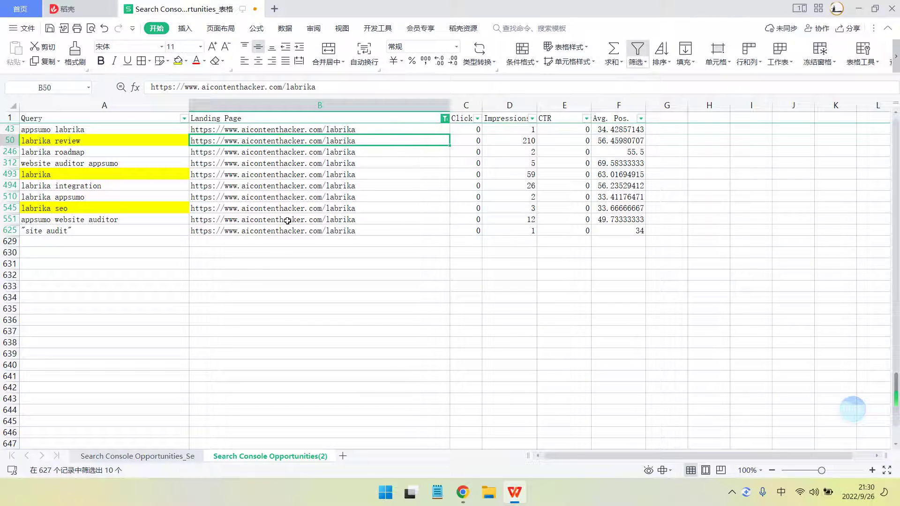
click(113, 142)
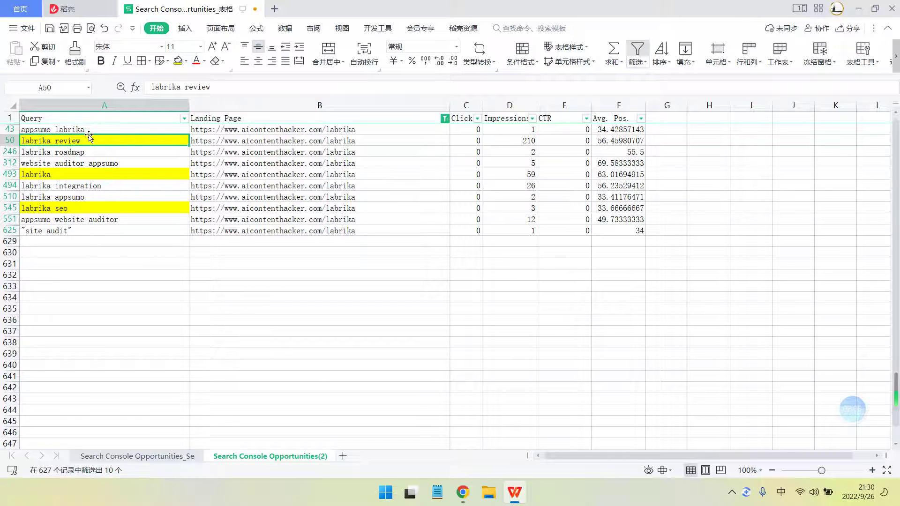
drag(92, 130, 112, 220)
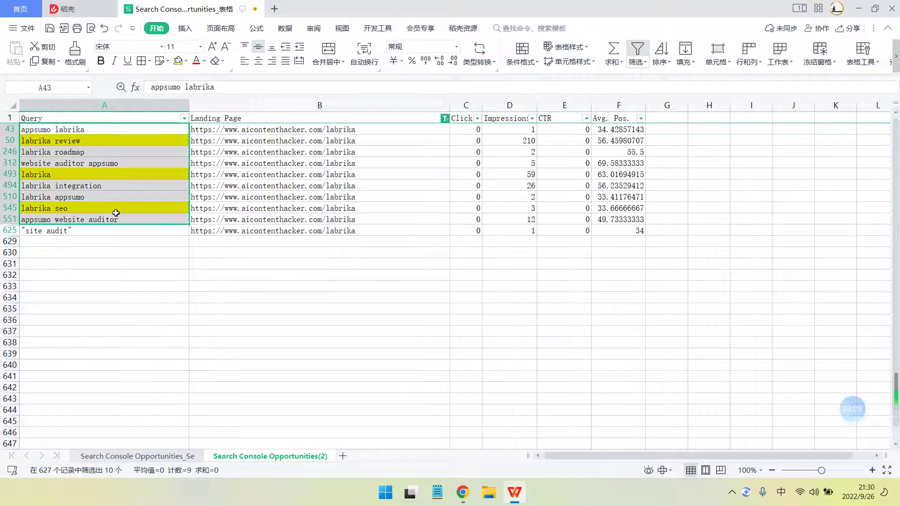
drag(104, 131, 124, 230)
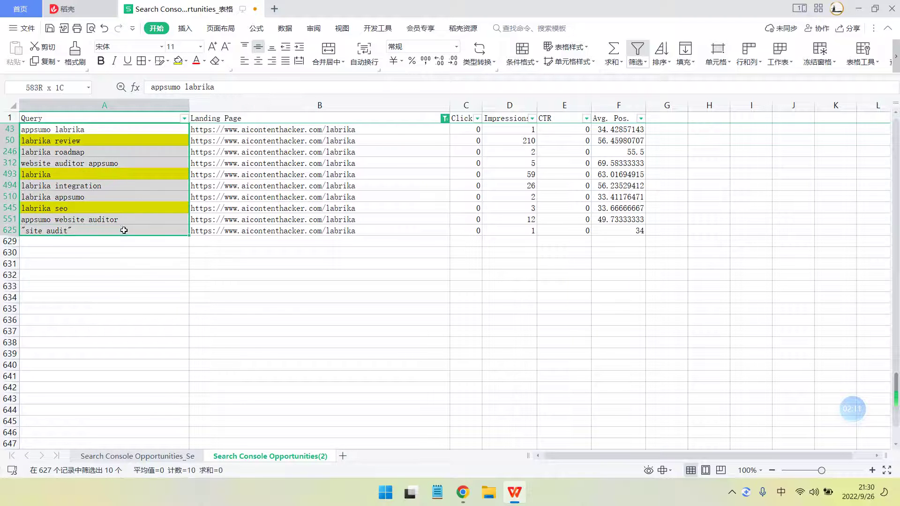
click(70, 208)
click(50, 186)
click(51, 176)
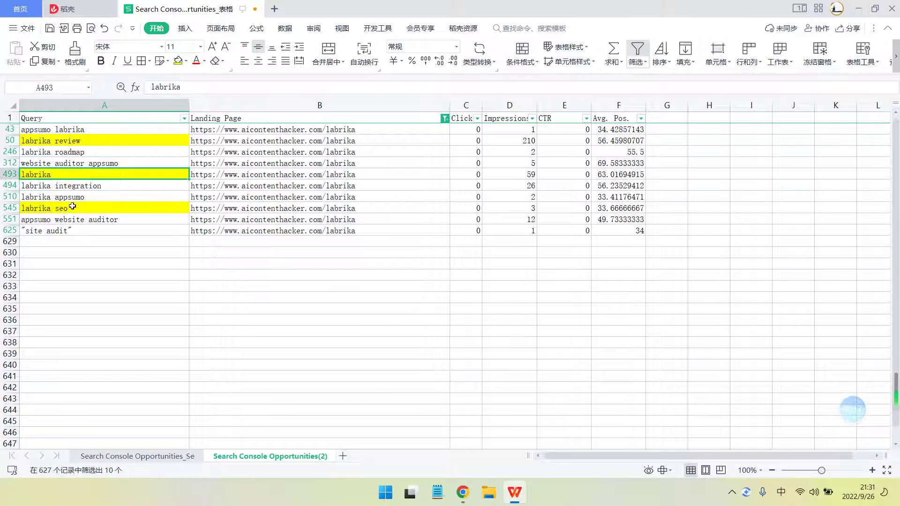
click(73, 208)
click(62, 143)
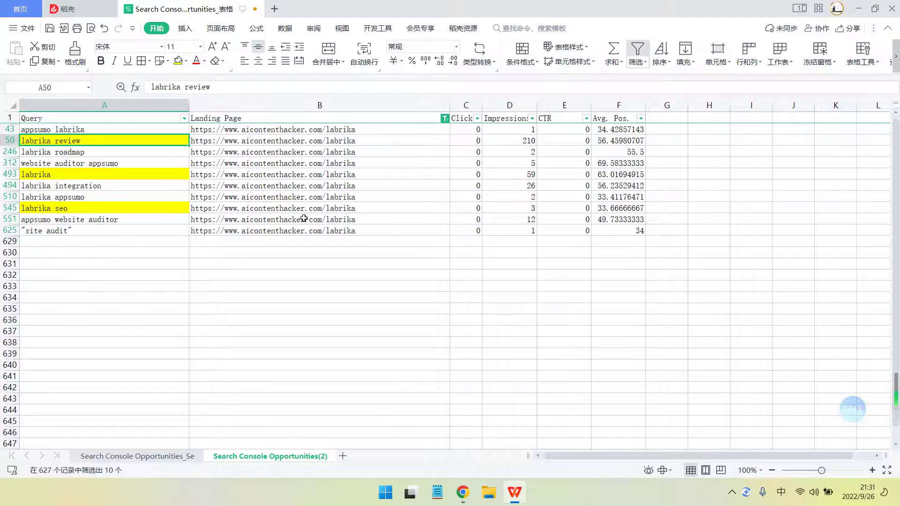
Step: Switch back to Ubersuggest in Chrome, compare the three Labrika keywords' metrics and expand the Google search results for "labrika"
click(463, 492)
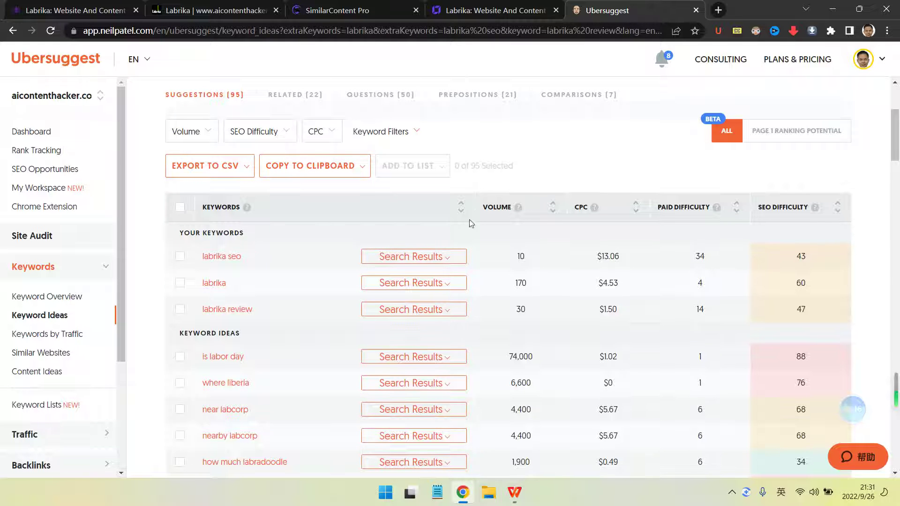
scroll(294, 275, up, 1)
scroll(425, 342, down, 1)
drag(253, 313, 814, 317)
click(814, 317)
click(514, 271)
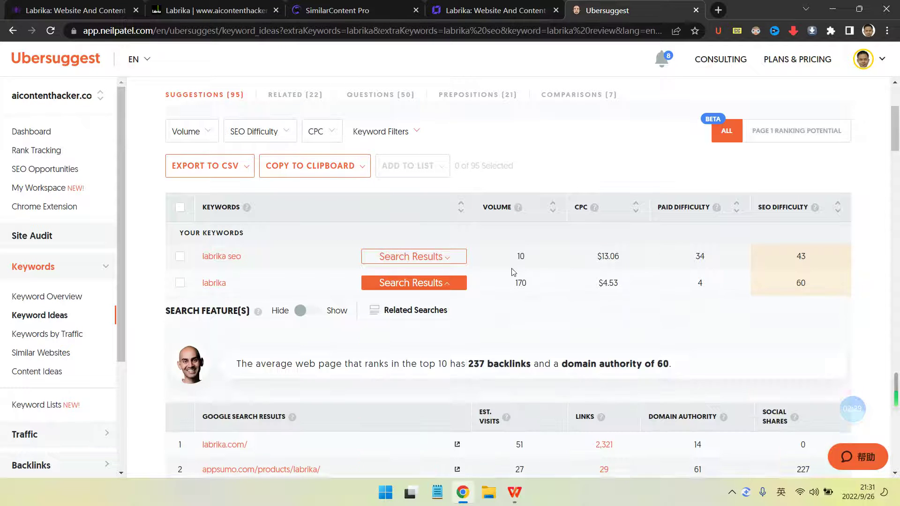
scroll(490, 319, down, 4)
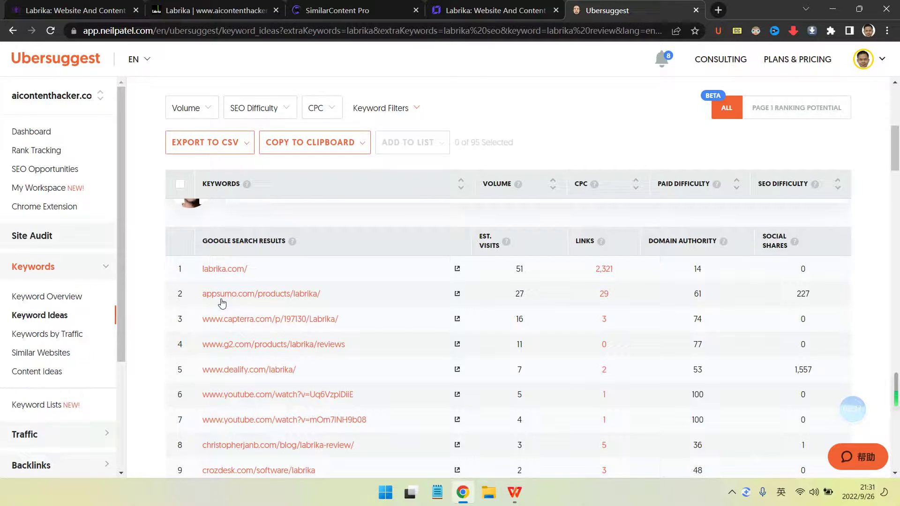
Step: Look over the Labrika page's introduction and Features section in the Zyro website editor
click(475, 10)
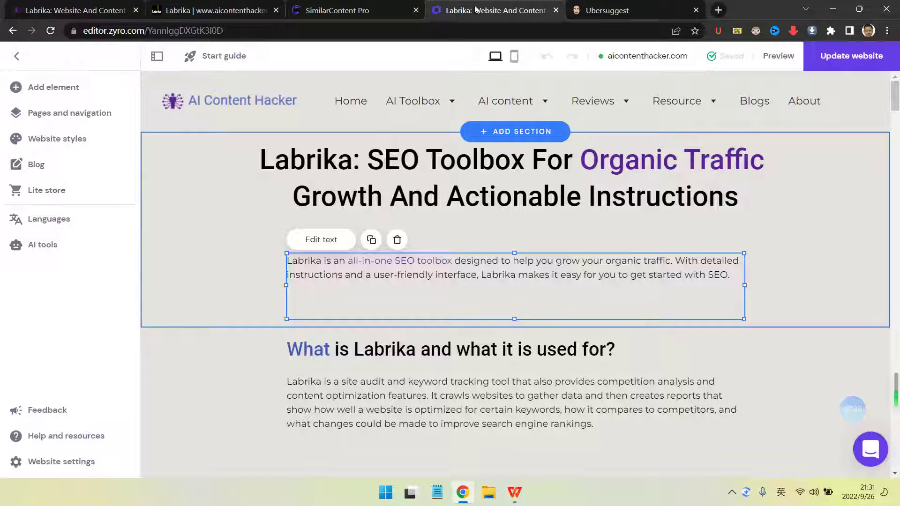
scroll(558, 371, down, 6)
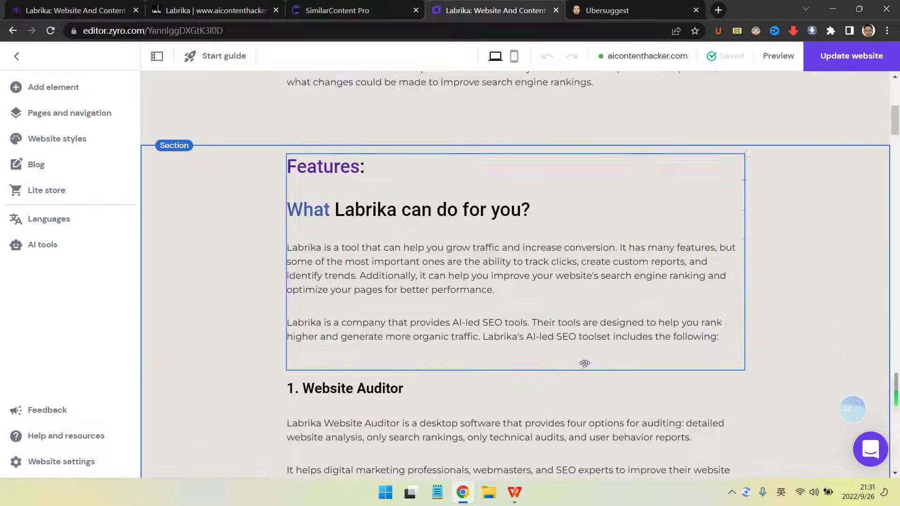
scroll(585, 363, up, 6)
Step: Return to Ubersuggest and review the top ten pages ranking for "labrika"
click(624, 6)
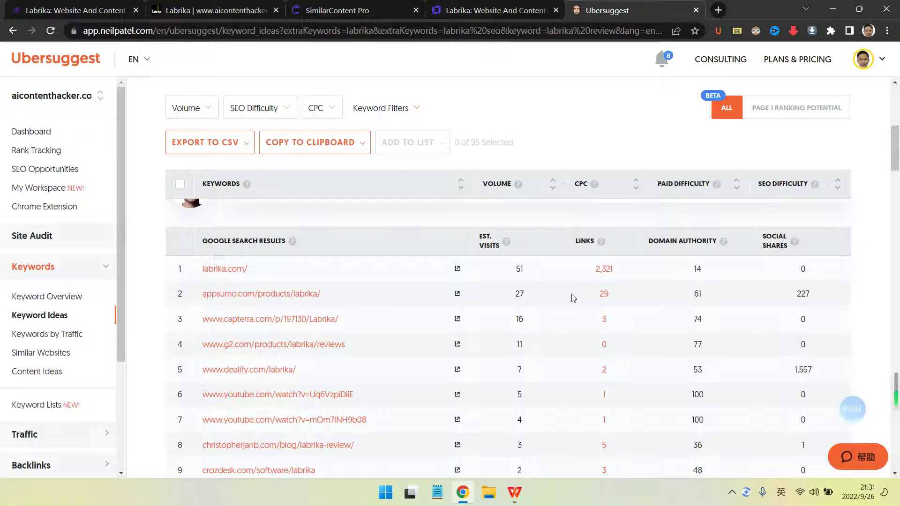
scroll(573, 298, down, 1)
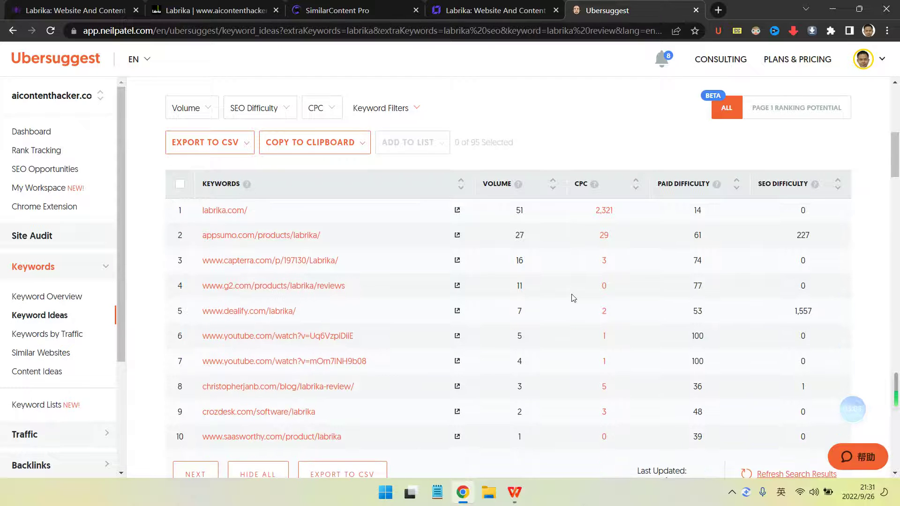
Step: Look through all ten Google results for "labrika" and return to the backlink and domain authority averages
scroll(573, 298, down, 1)
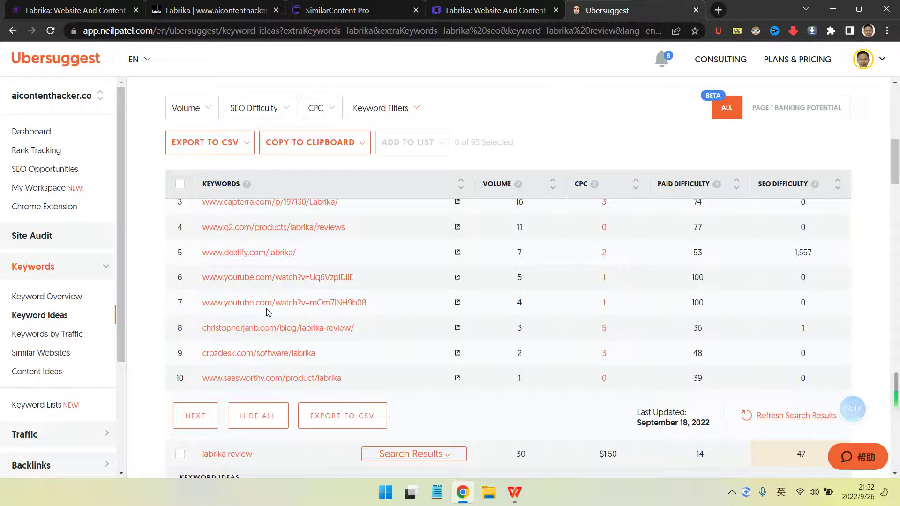
scroll(516, 328, up, 1)
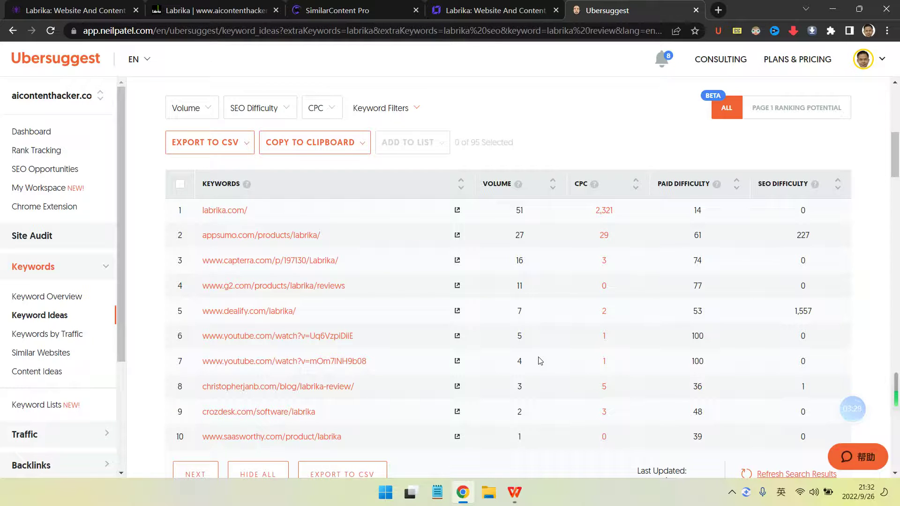
scroll(446, 300, up, 5)
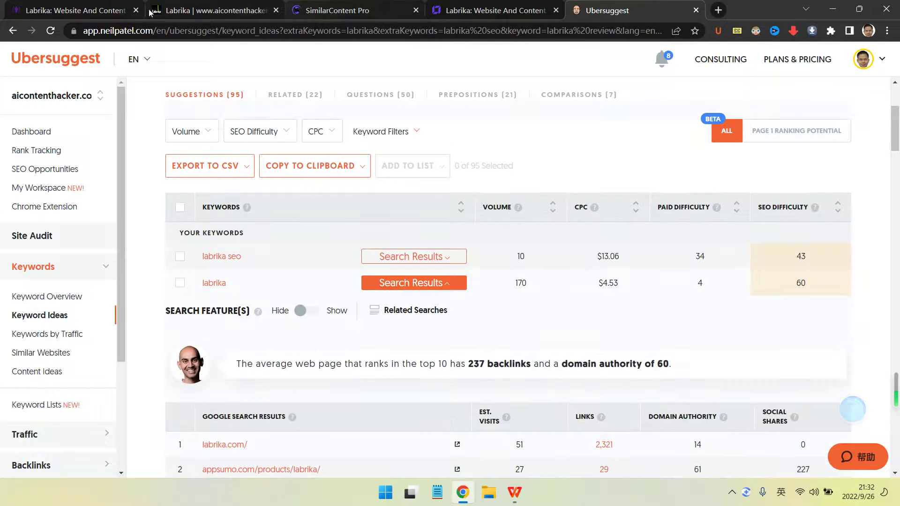
Step: Look over the SimilarContent projects and Labrika's Content Optimizer report, and open the published Labrika article on aicontenthacker.com
click(492, 11)
click(341, 10)
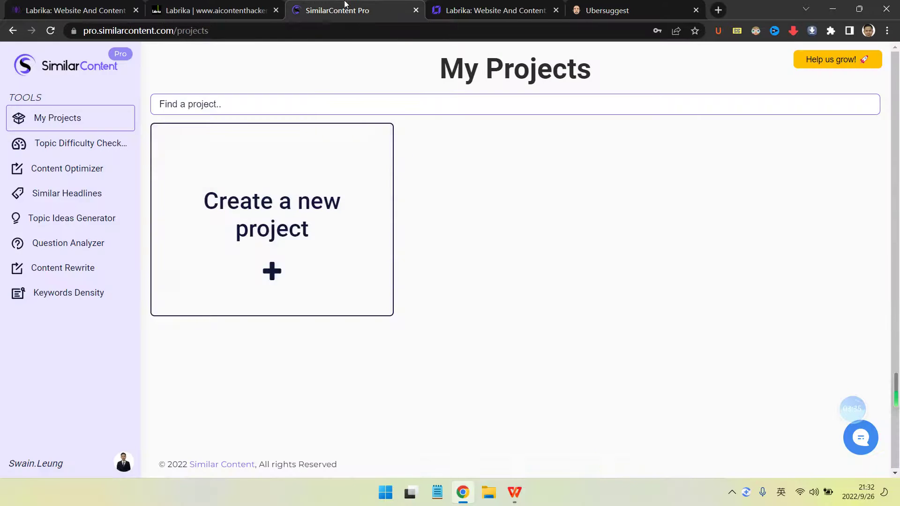
click(219, 9)
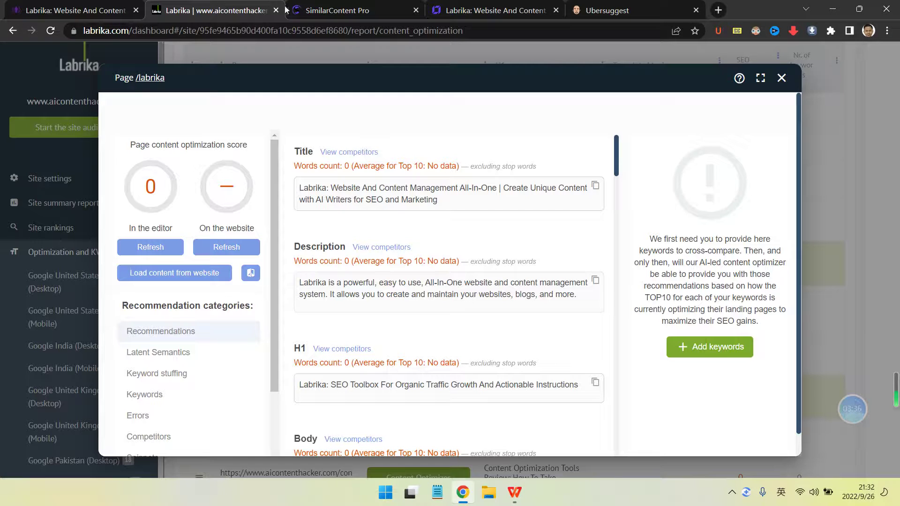
click(114, 7)
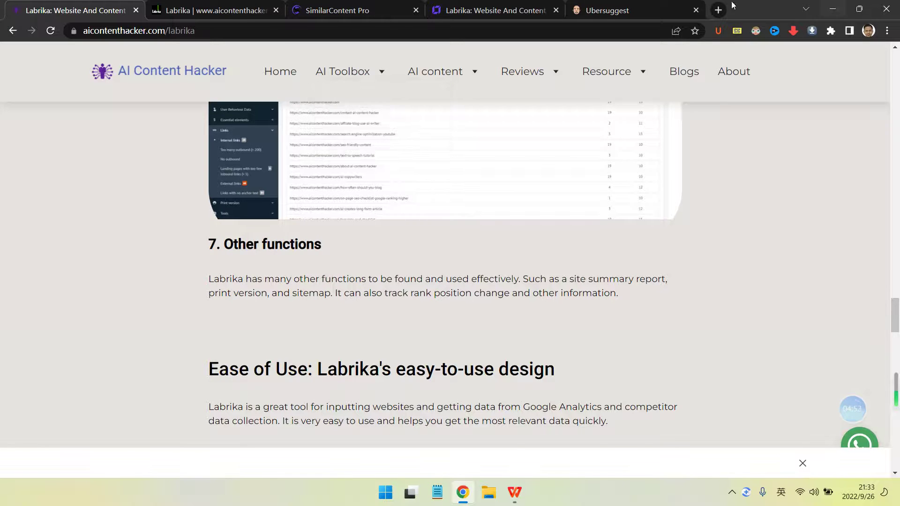
Step: Return to Ubersuggest and check the search volume and SEO difficulty of "labrika review"
click(649, 6)
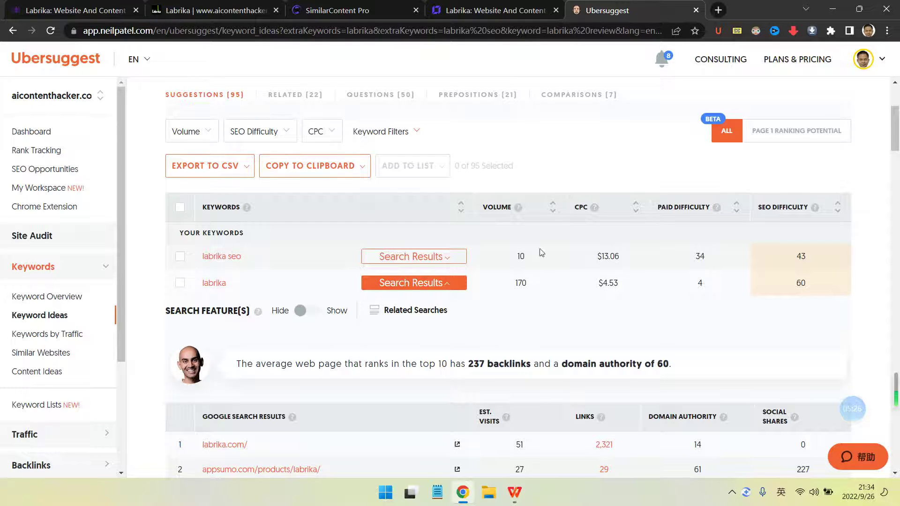
scroll(472, 326, down, 1)
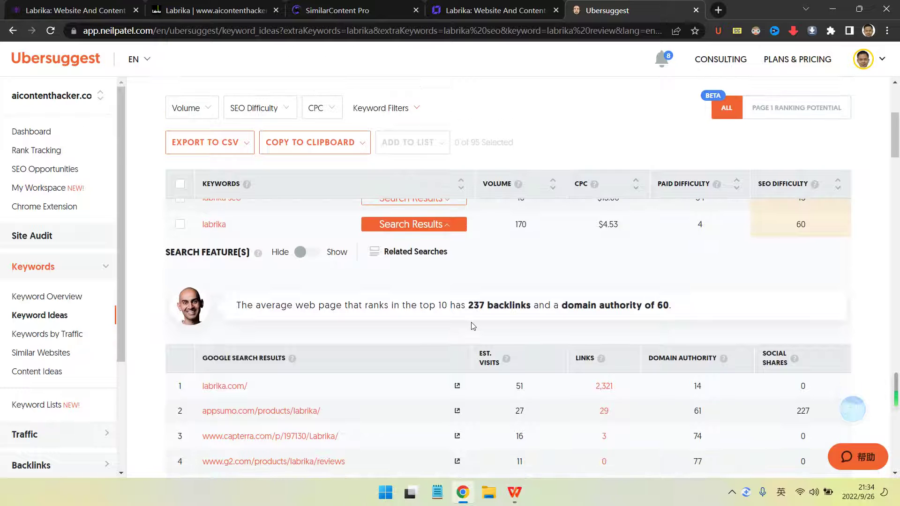
scroll(499, 326, down, 4)
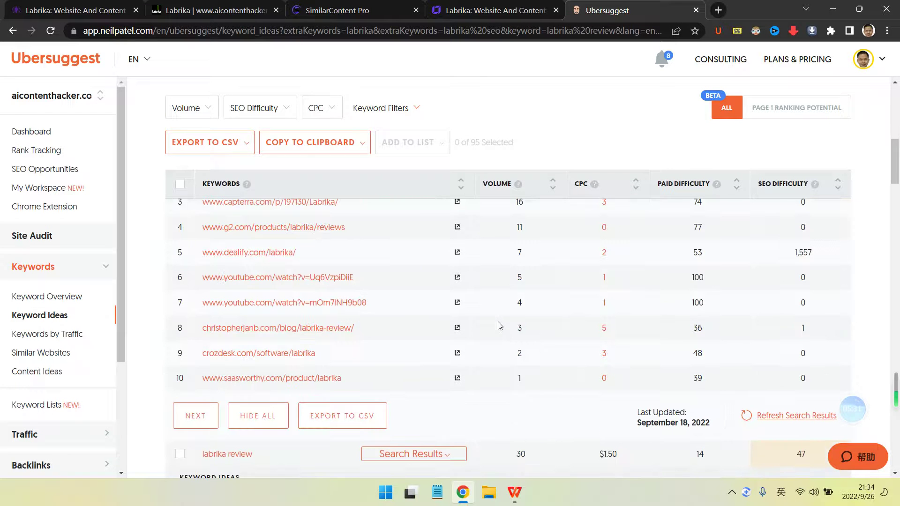
scroll(526, 282, down, 2)
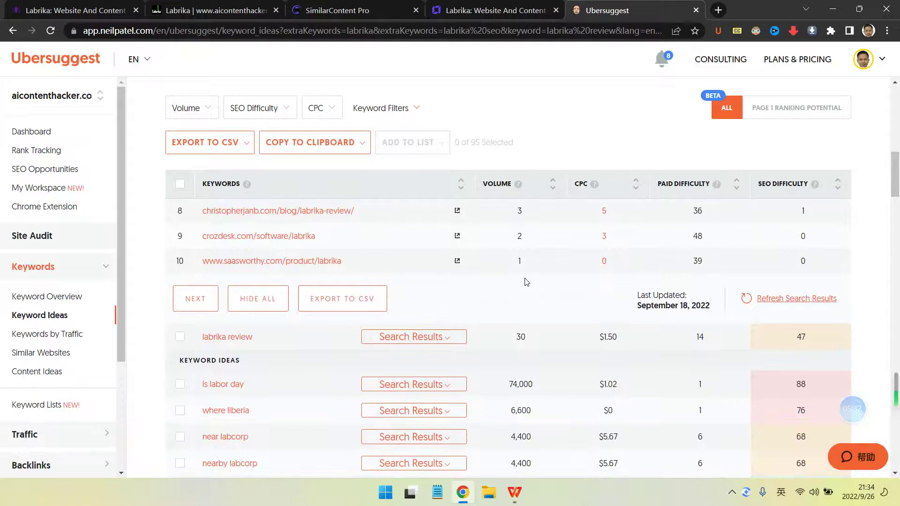
double_click(522, 340)
click(822, 341)
Step: Check the SEO difficulty of "how much labradoodle" against the other suggested keyword ideas
scroll(822, 337, up, 1)
scroll(816, 330, down, 2)
double_click(802, 430)
scroll(782, 431, down, 3)
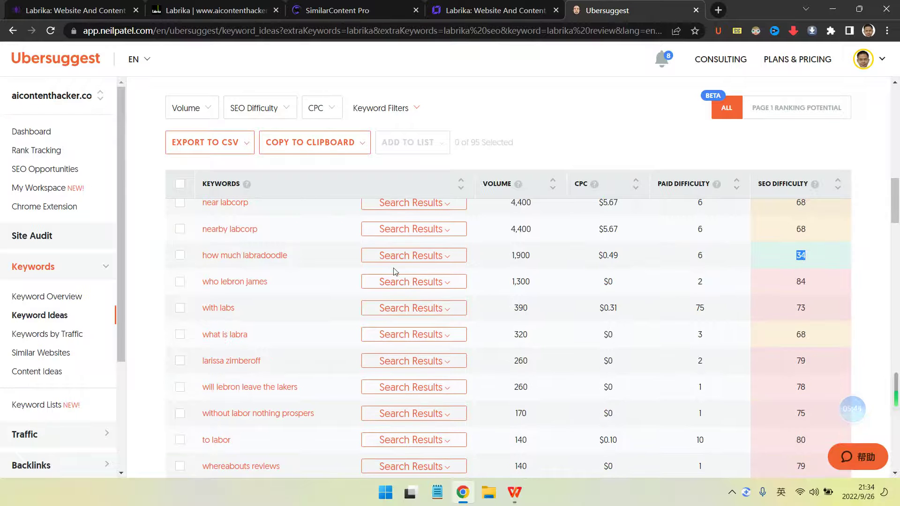
scroll(716, 257, up, 5)
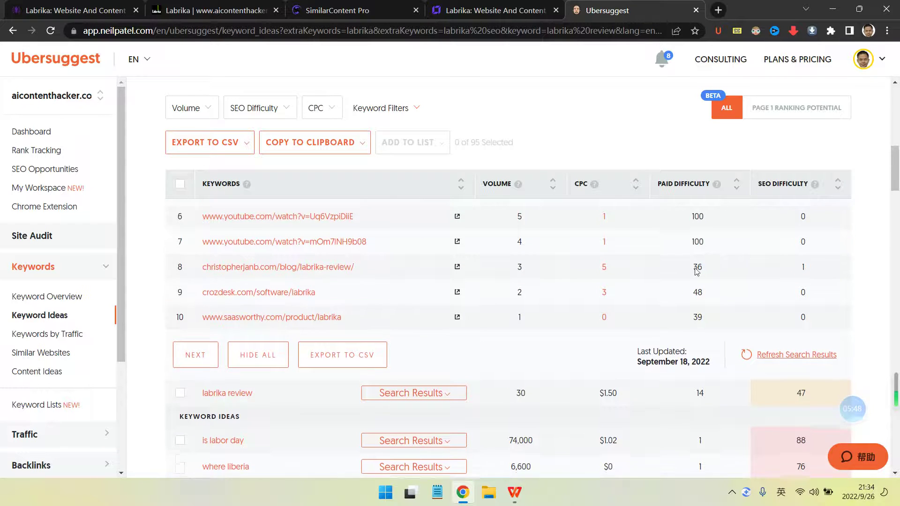
scroll(698, 268, down, 1)
scroll(697, 271, down, 2)
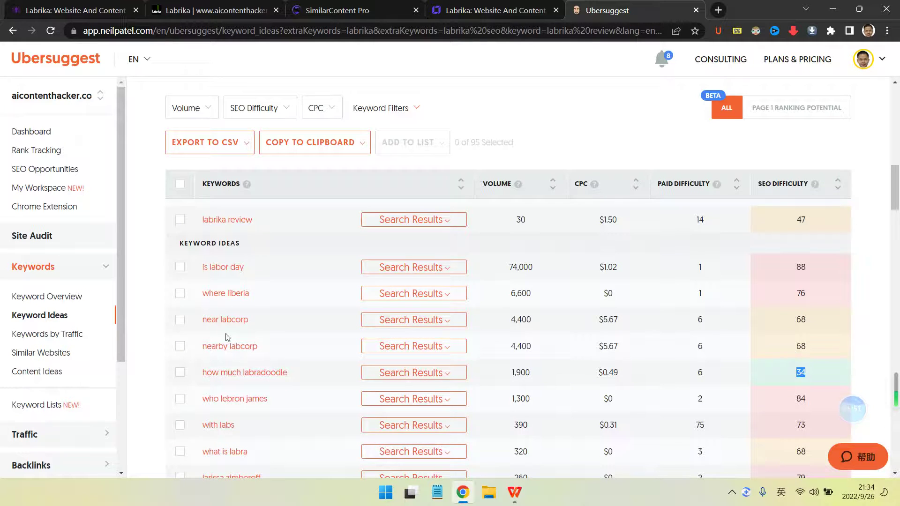
Step: Examine the search volume of "how much labradoodle" and the explanation of its SEO Difficulty metric
click(552, 379)
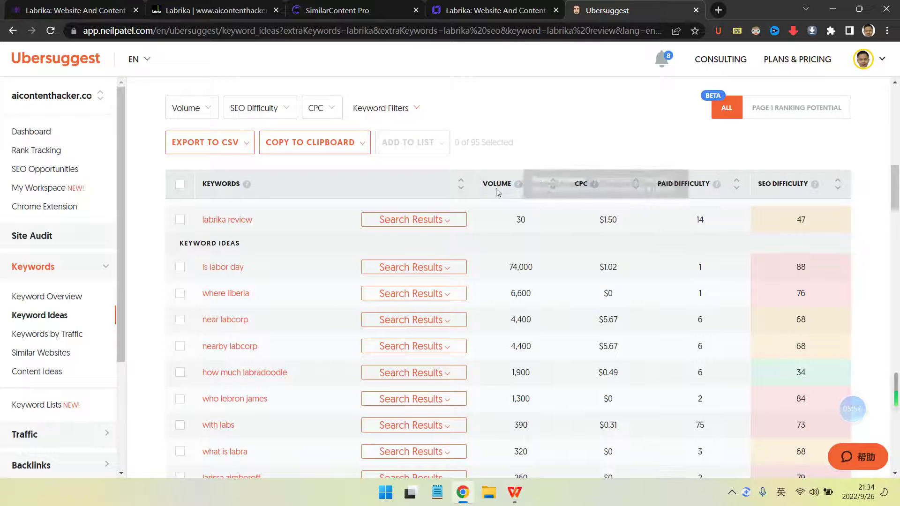
drag(538, 373, 515, 376)
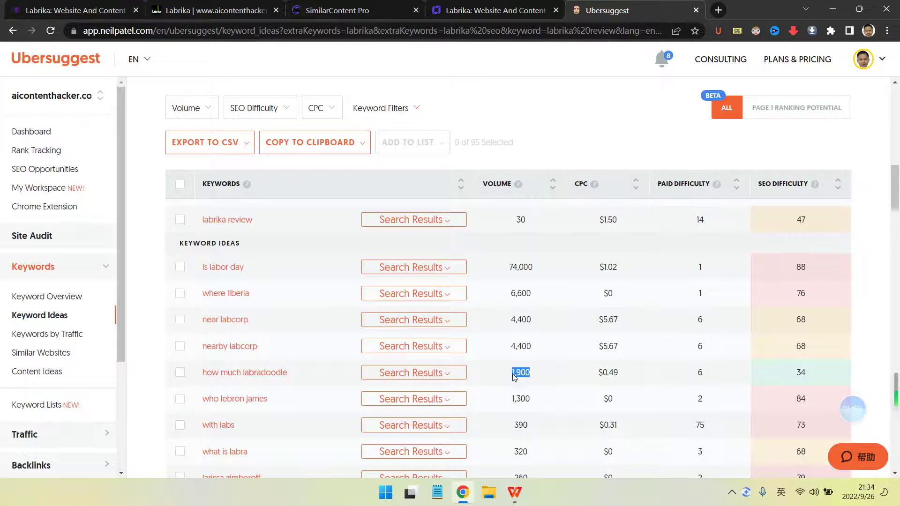
click(535, 381)
double_click(818, 375)
mouse_move(816, 184)
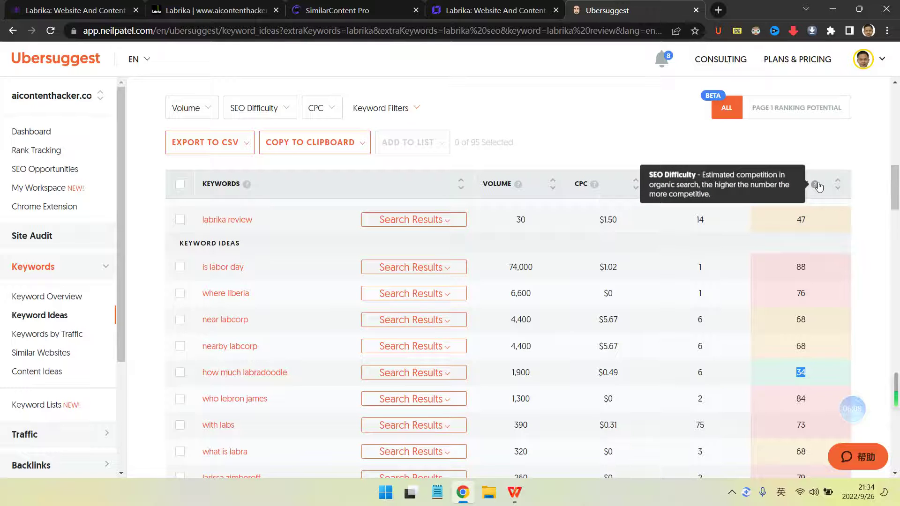
click(781, 362)
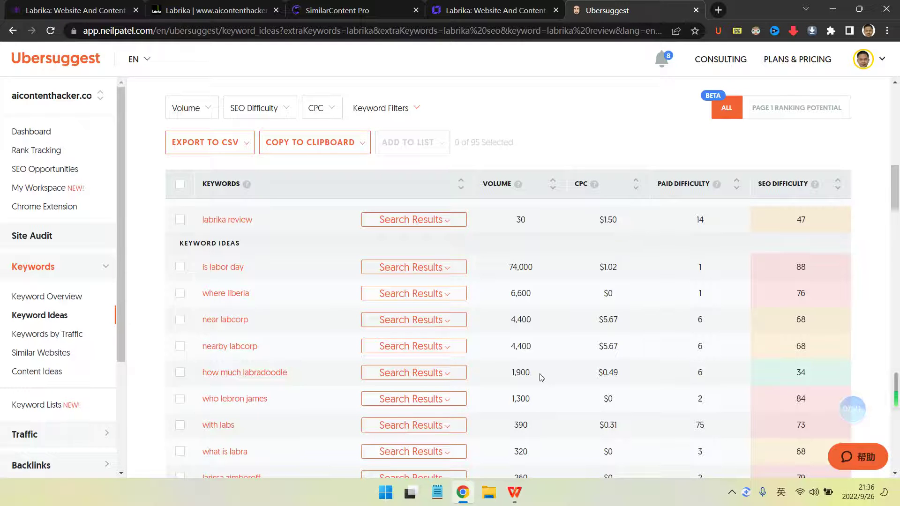
Step: Compare the difficulty and volume of "how much labradoodle" with those of the lower-volume keyword ideas further down the list
double_click(801, 373)
double_click(520, 372)
click(609, 395)
scroll(472, 373, down, 3)
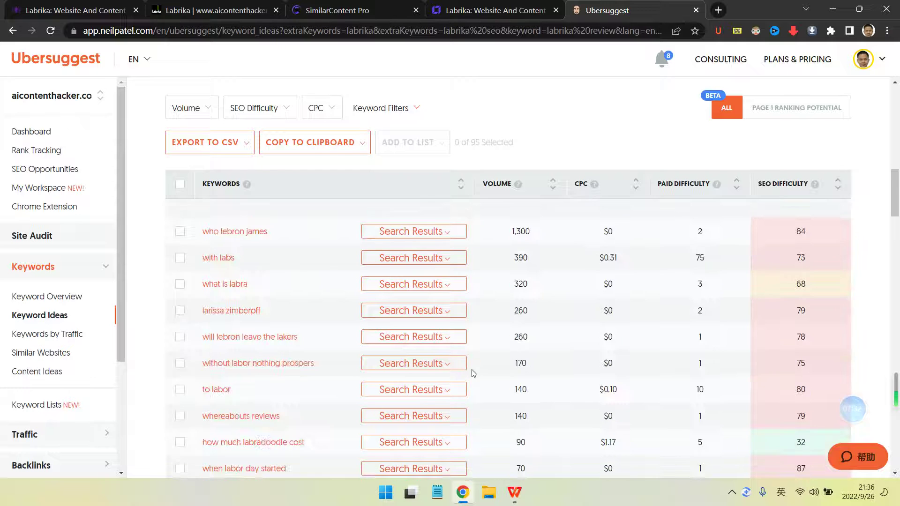
scroll(555, 374, down, 3)
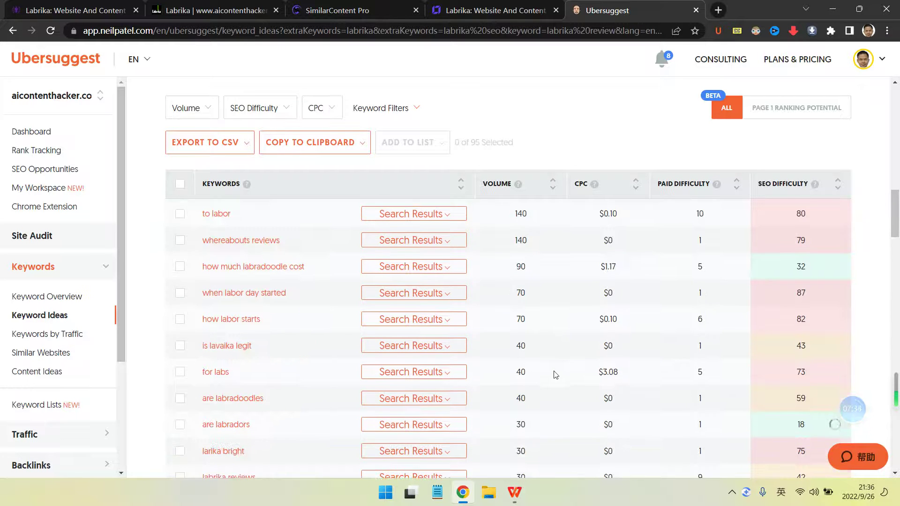
scroll(588, 345, up, 3)
scroll(588, 345, down, 3)
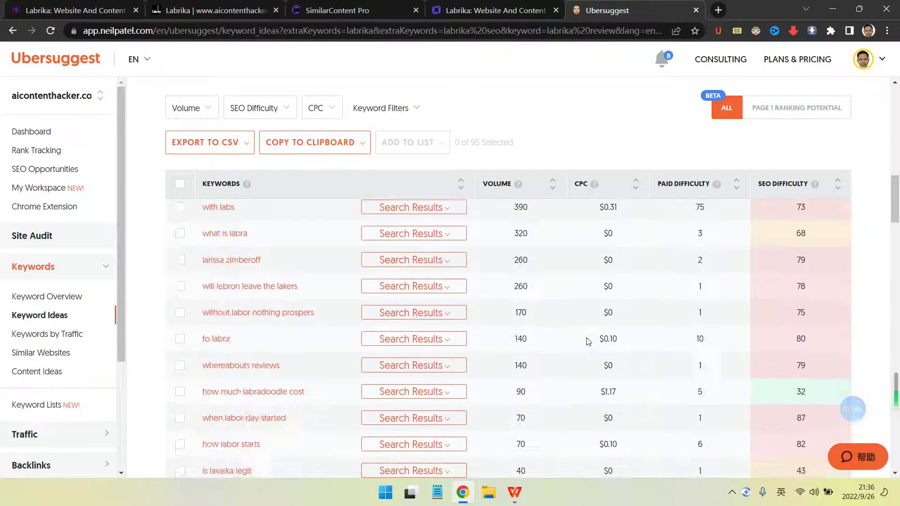
scroll(588, 342, down, 2)
scroll(508, 284, up, 2)
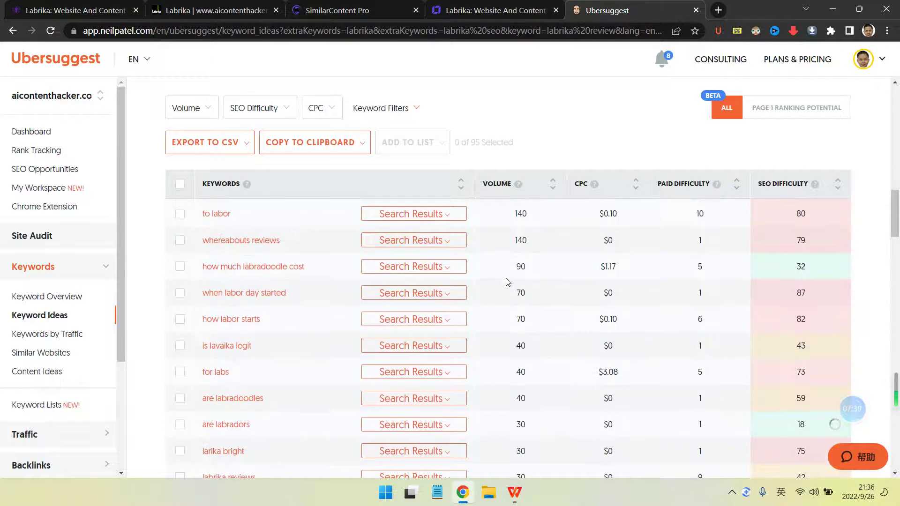
Step: Expand the Google search results for "how much labradoodle" and review the top ten pages' visits and links
click(458, 268)
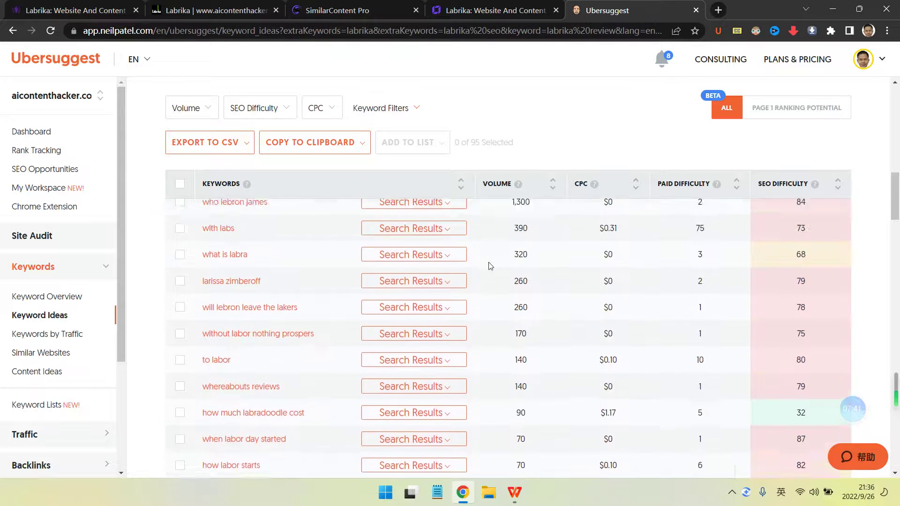
scroll(490, 267, down, 4)
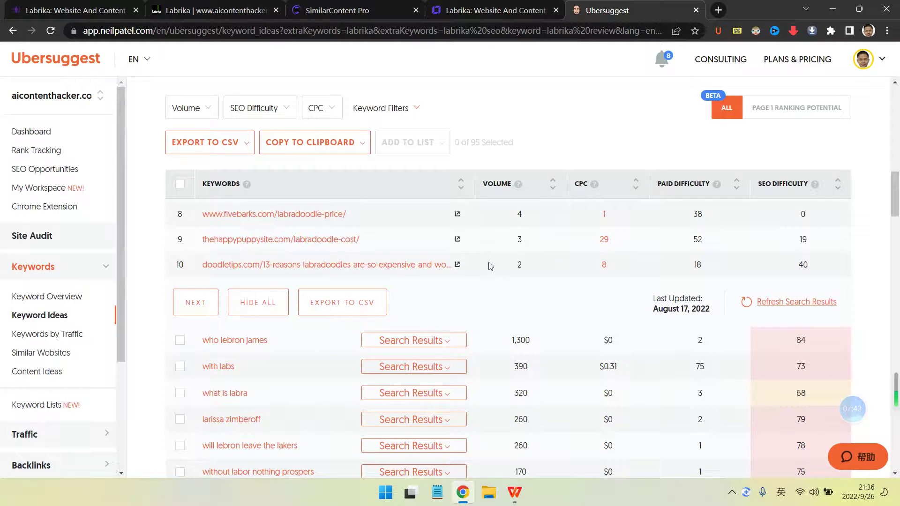
scroll(506, 262, up, 8)
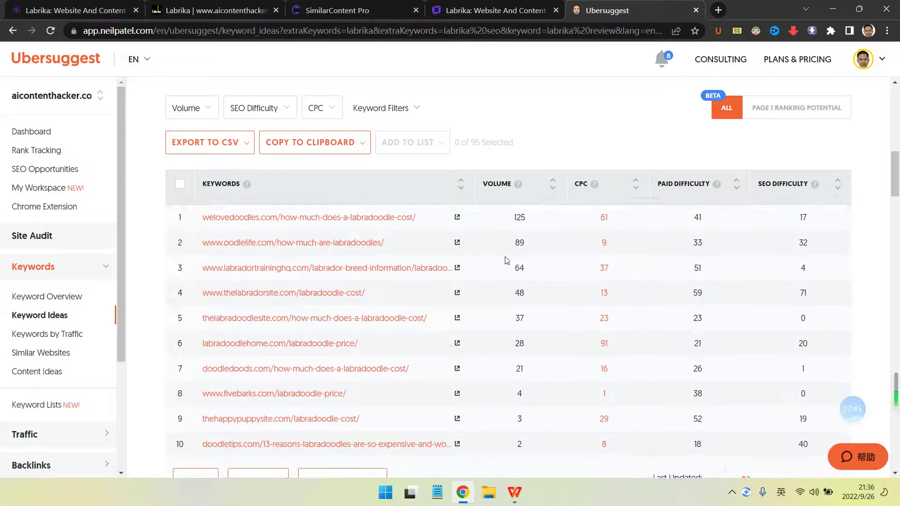
scroll(567, 296, up, 1)
scroll(510, 307, down, 3)
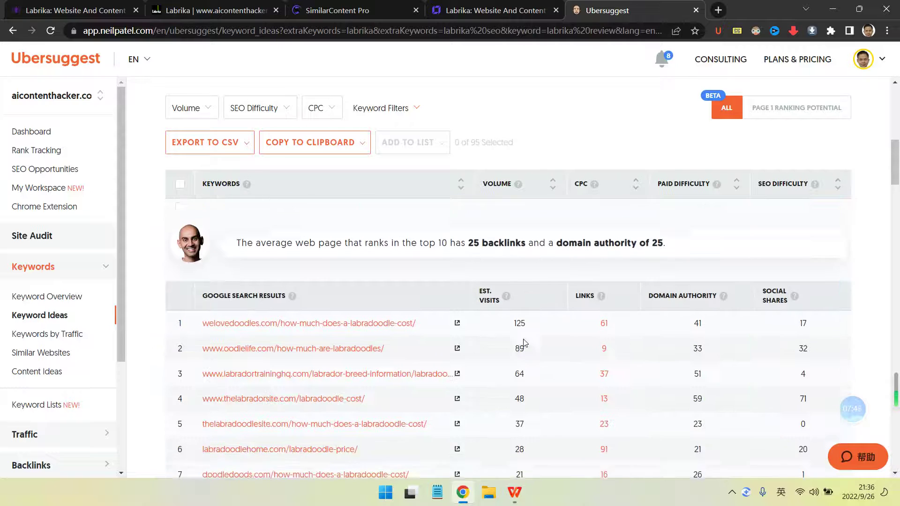
scroll(613, 287, down, 1)
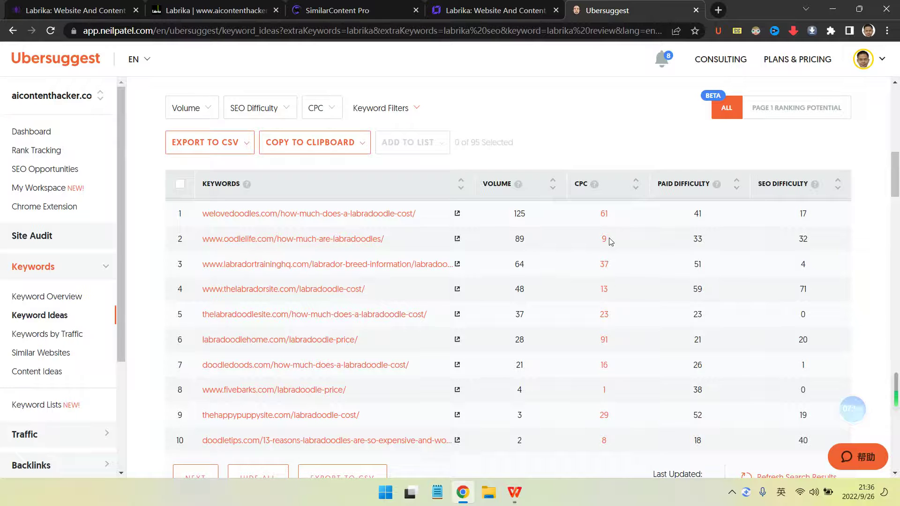
scroll(611, 241, up, 1)
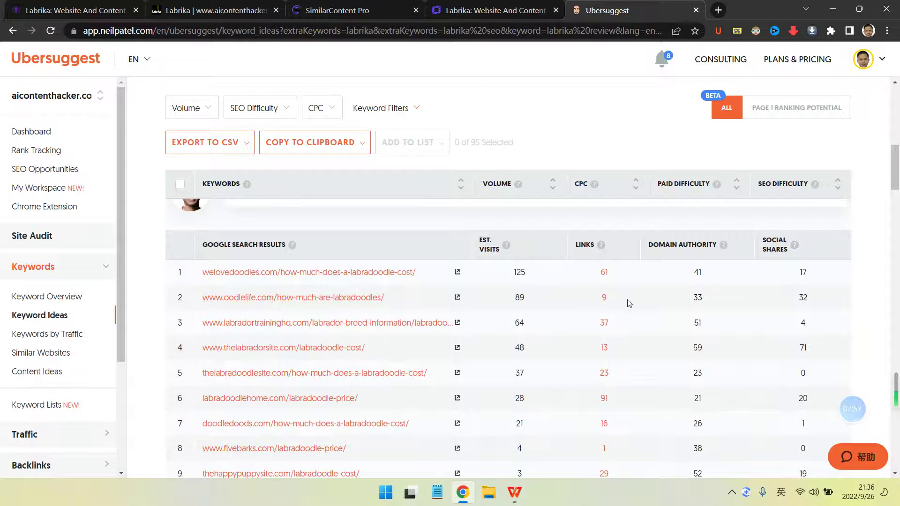
Step: Examine the domain authority of the first two labradoodle results and the estimated visits of the labradoodlehome.com page
drag(698, 297, 750, 301)
click(720, 289)
scroll(278, 307, up, 3)
scroll(605, 350, down, 2)
double_click(698, 272)
click(700, 299)
scroll(676, 375, down, 1)
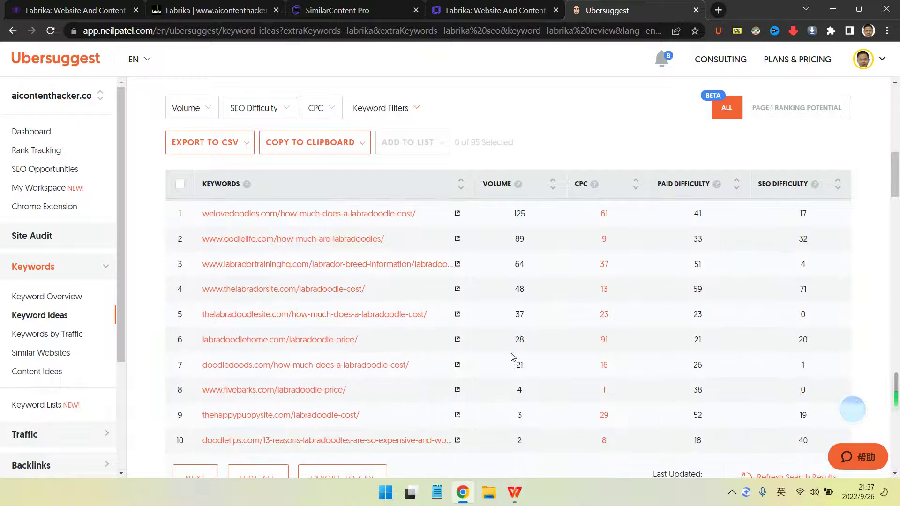
double_click(518, 341)
click(658, 345)
scroll(659, 342, up, 5)
Step: View the Labrika page in the Zyro editor and its Content Optimizer report in Labrika
click(493, 11)
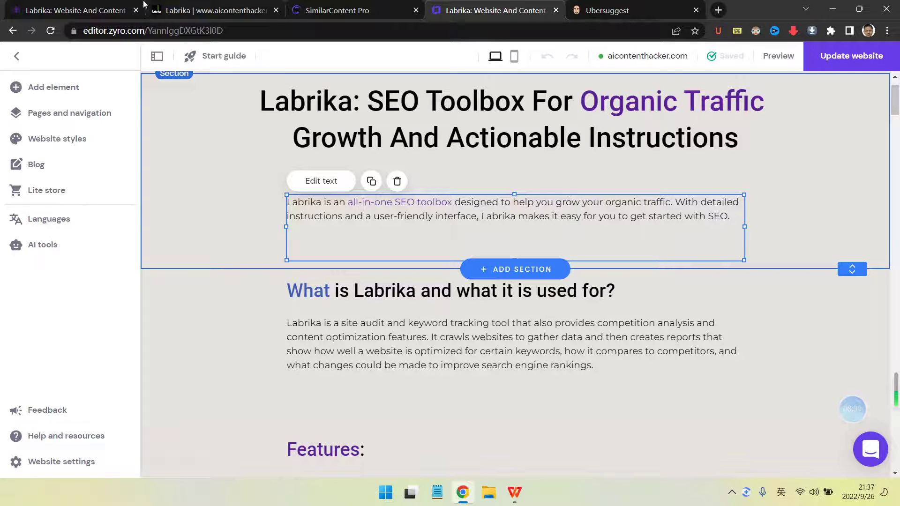
click(197, 10)
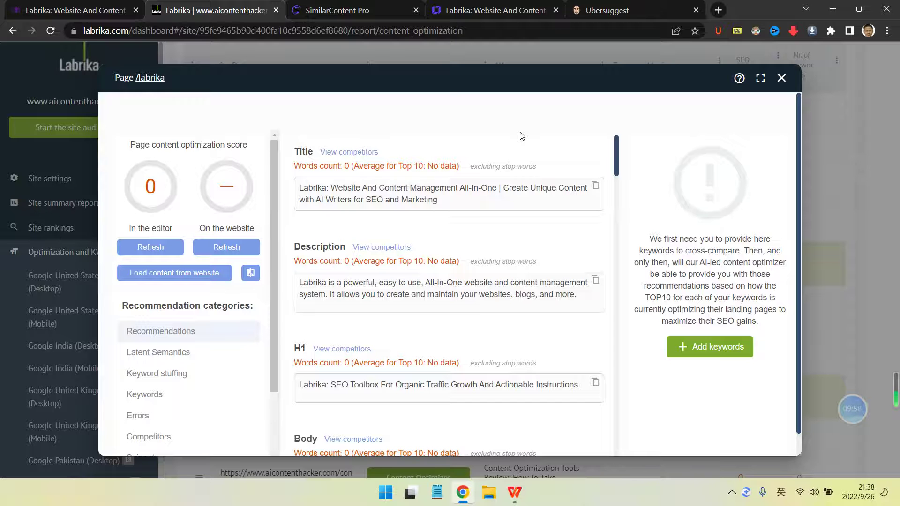
Step: Switch back to Ubersuggest and expand the Google search results for "labrika" to review the ranking pages
click(605, 11)
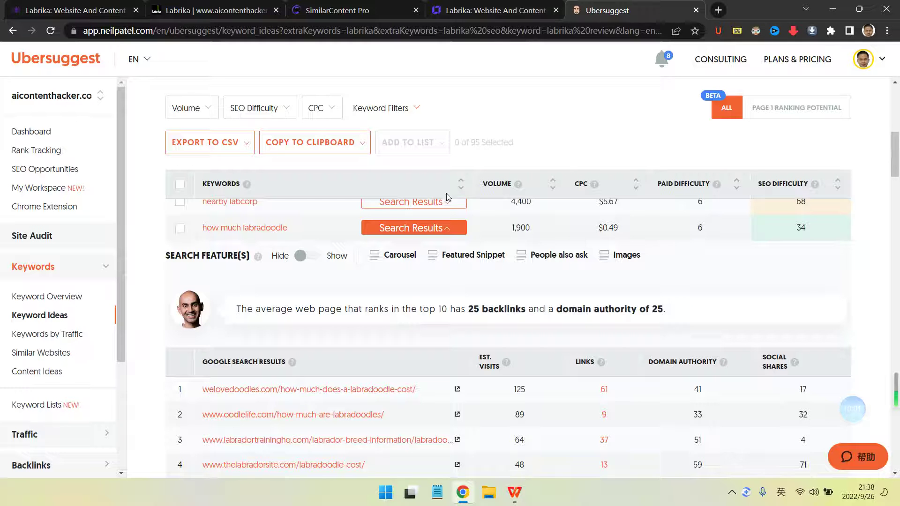
scroll(362, 257, up, 5)
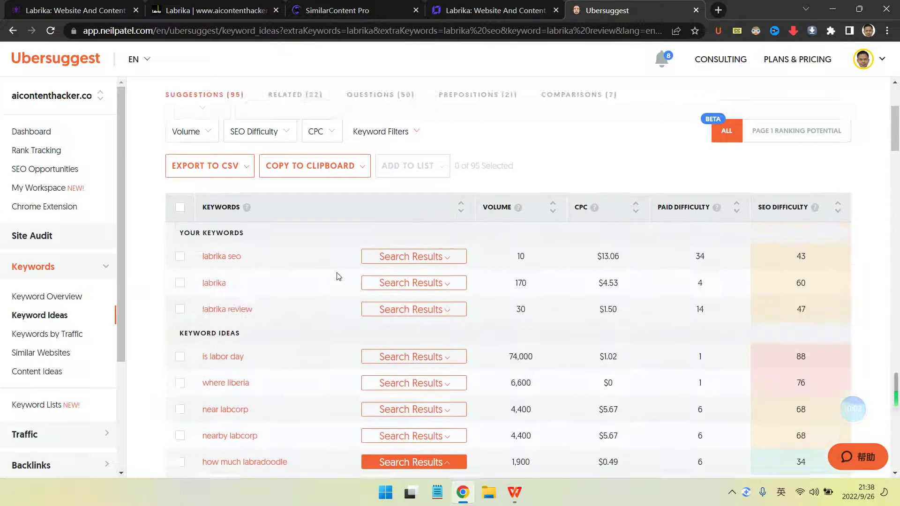
scroll(337, 276, up, 3)
scroll(337, 277, down, 2)
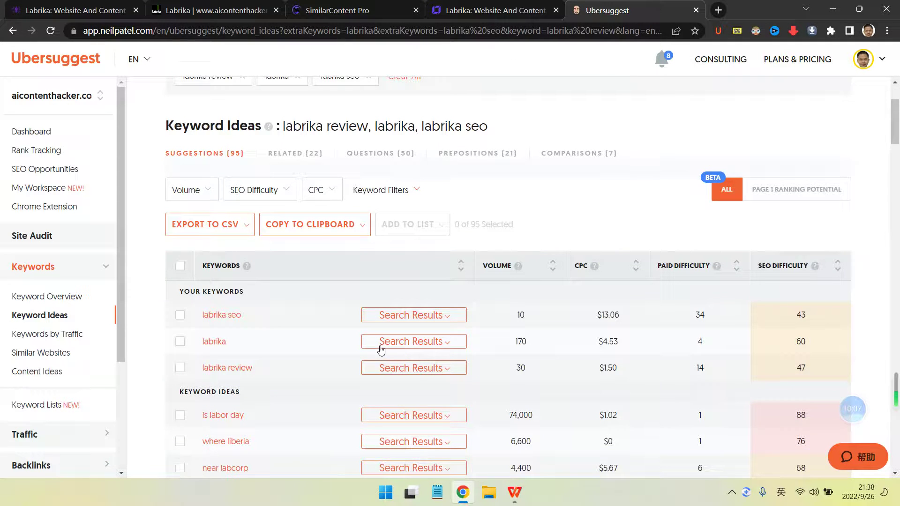
click(399, 344)
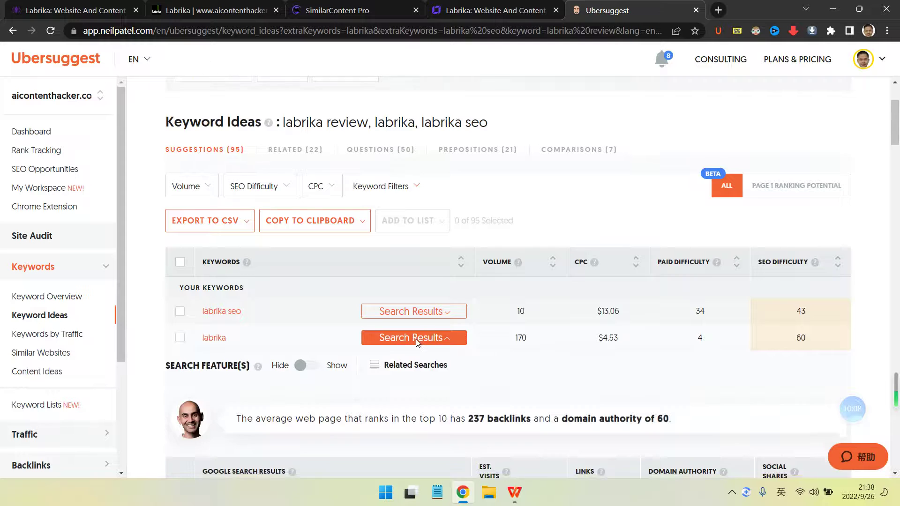
scroll(416, 342, down, 3)
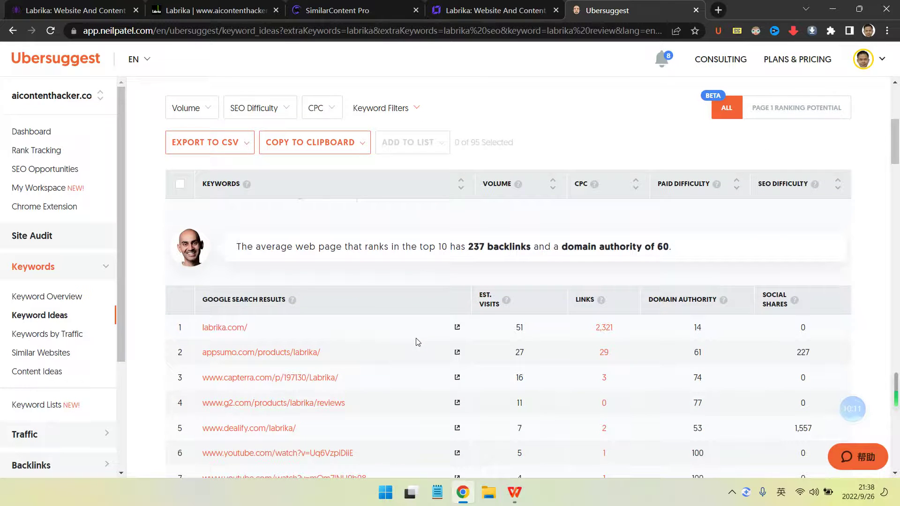
Step: Collapse the Google search results for "labrika" and return to the keyword ideas list
scroll(418, 341, up, 1)
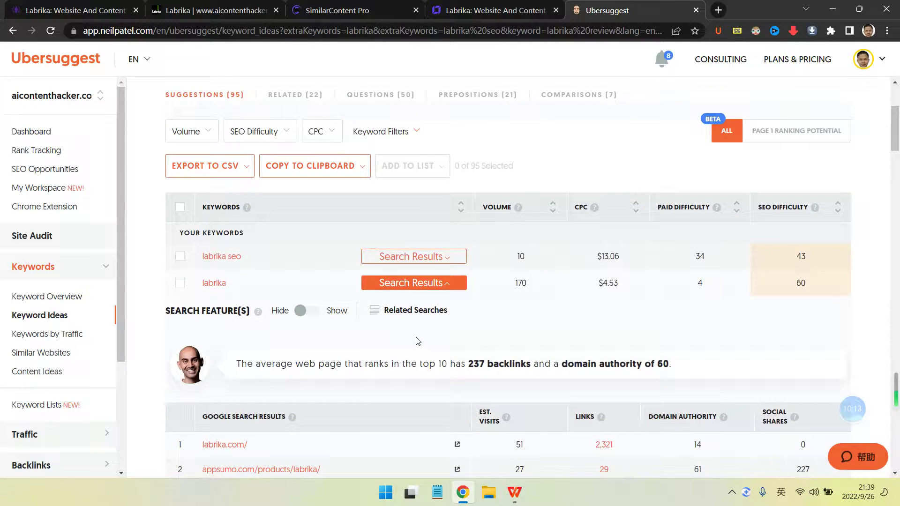
click(402, 284)
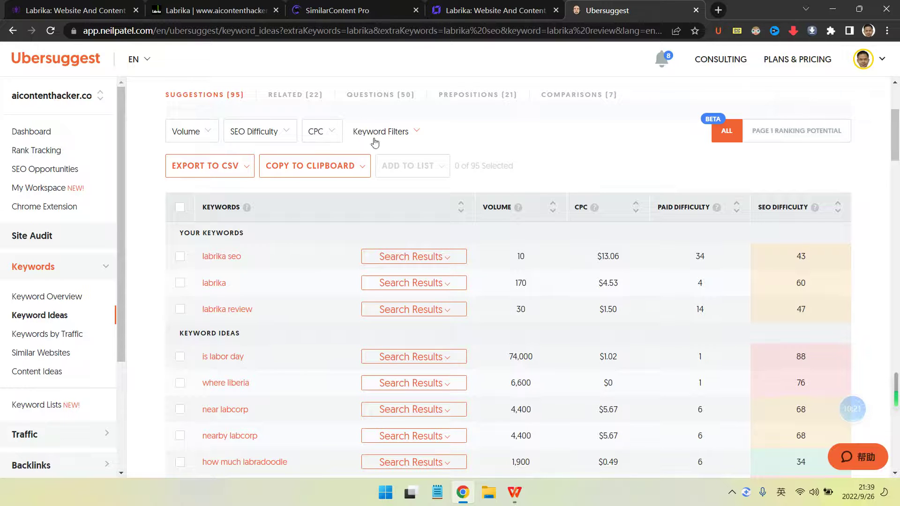
scroll(445, 104, up, 3)
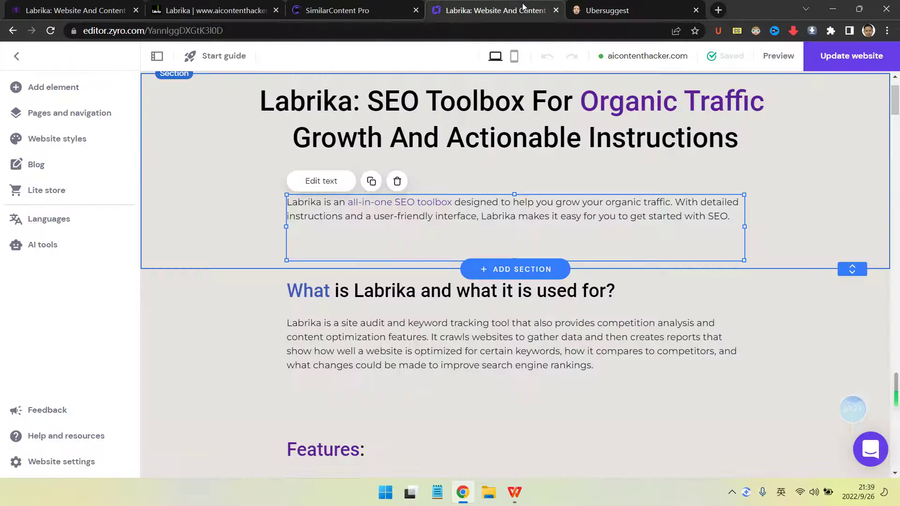
Step: Check the article's main heading in the Zyro editor, then switch to the published Labrika page on aicontenthacker.com
click(523, 7)
click(602, 136)
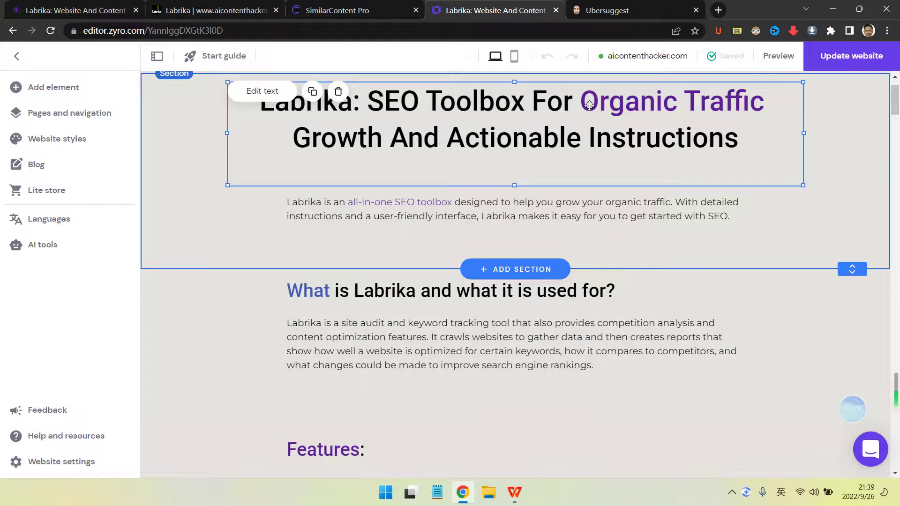
click(347, 10)
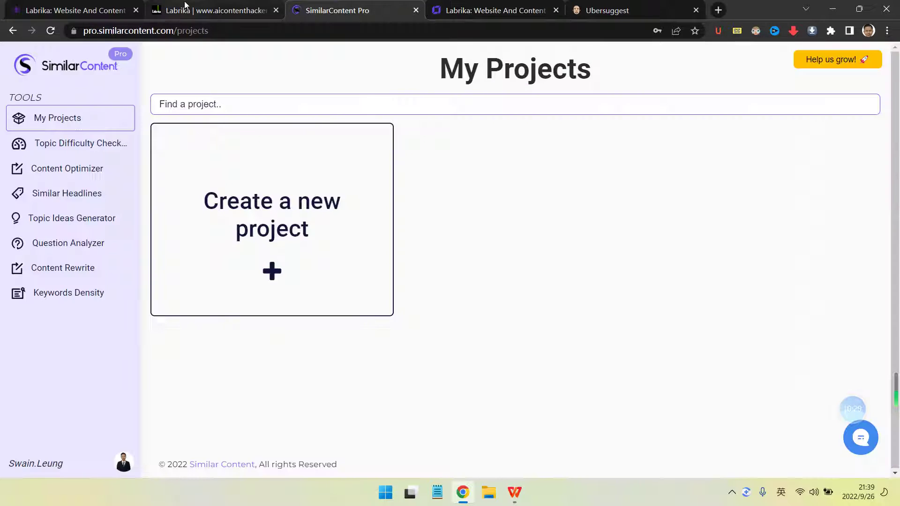
click(216, 11)
key(ctrl+shift+Tab)
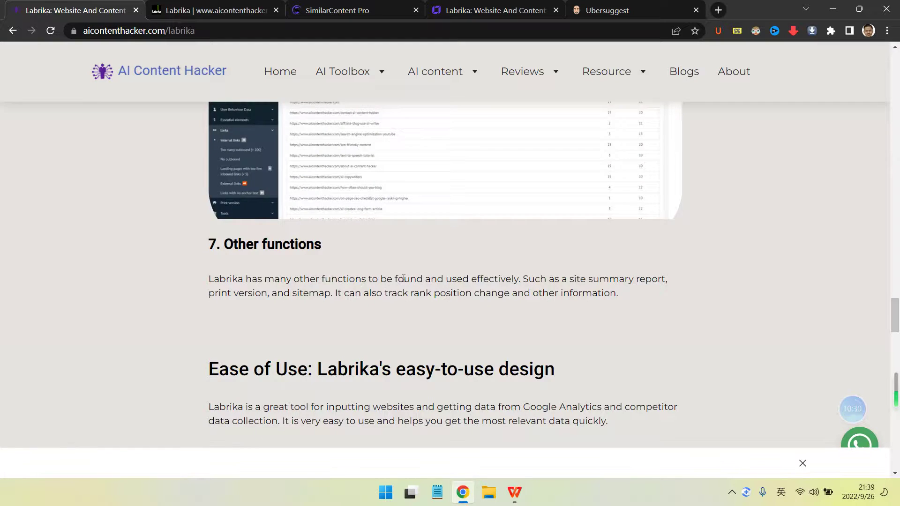
Step: Read the published article's "Ease of Use" and "Data-driven analysis" sections for keyword topics
scroll(408, 276, up, 2)
scroll(408, 275, down, 5)
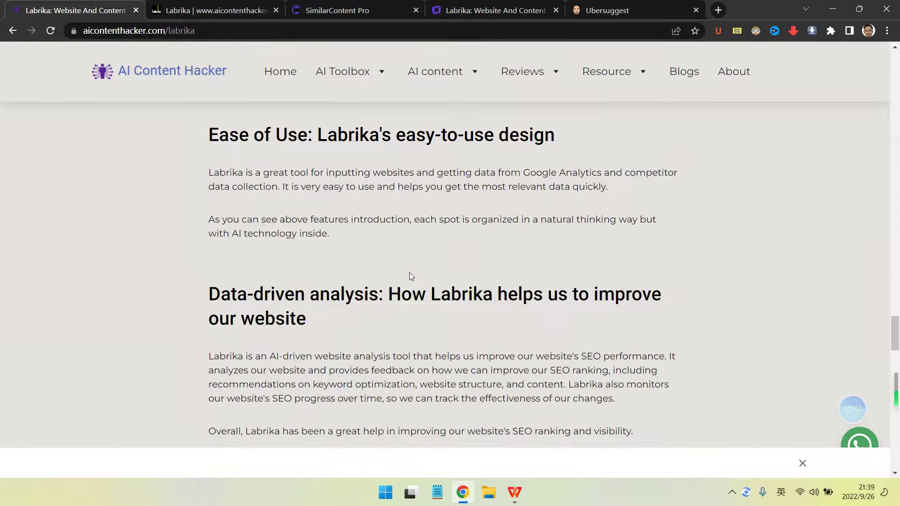
scroll(410, 273, up, 1)
scroll(379, 252, down, 2)
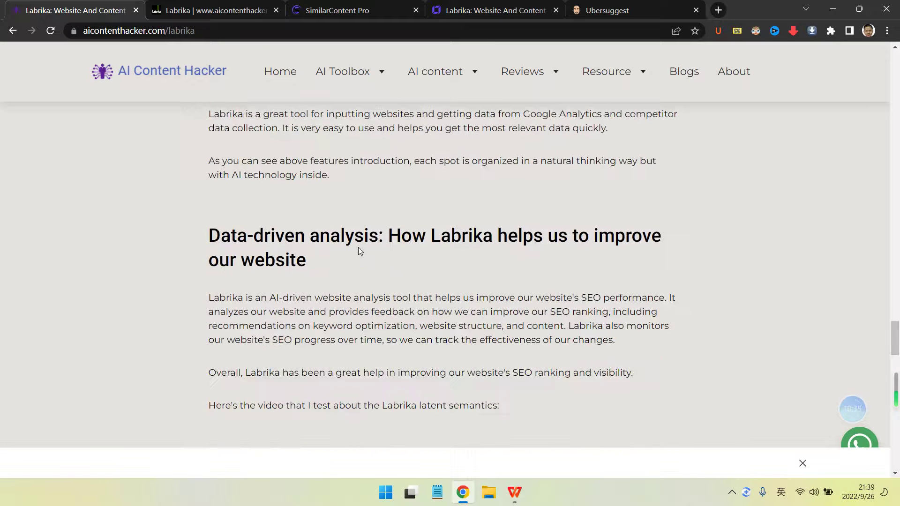
drag(201, 238, 375, 237)
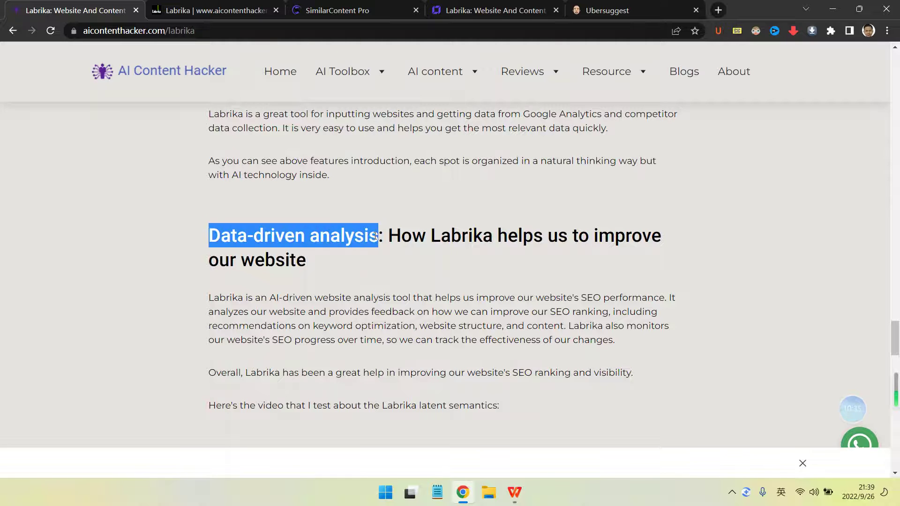
click(344, 242)
Step: Review the article's closing sections on the test video, Labrika pricing and other helpful SEO tools
scroll(351, 236, down, 10)
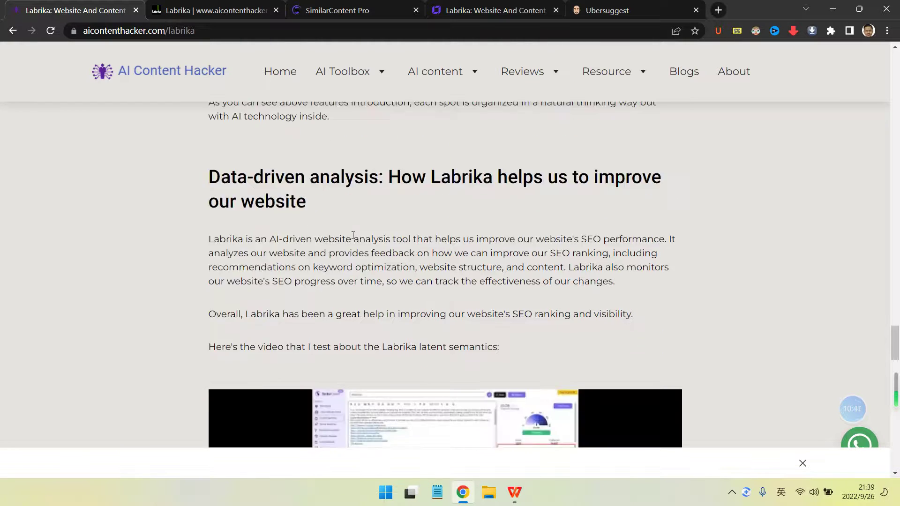
scroll(358, 233, down, 5)
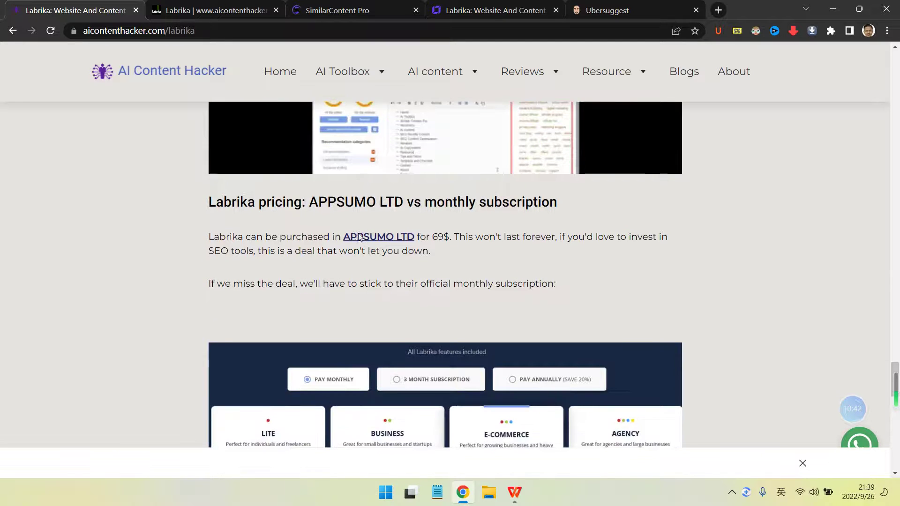
scroll(362, 236, down, 6)
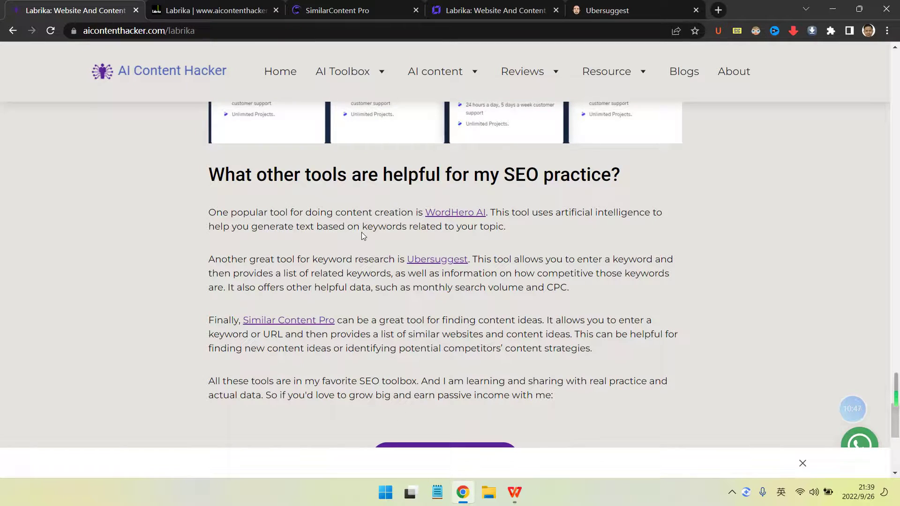
scroll(362, 233, down, 4)
scroll(362, 233, up, 10)
scroll(363, 232, up, 15)
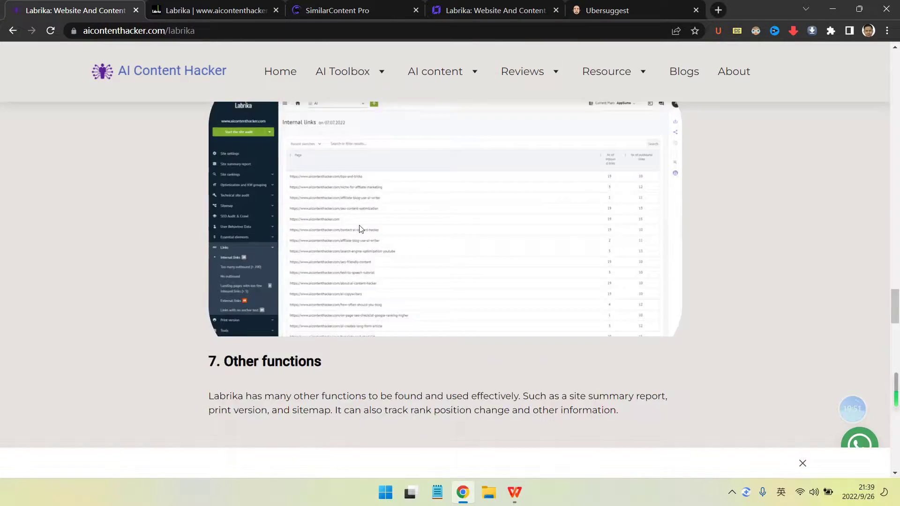
Step: Review the article's numbered feature sections, from the content optimization tool back up to the main title and introduction
scroll(359, 225, up, 3)
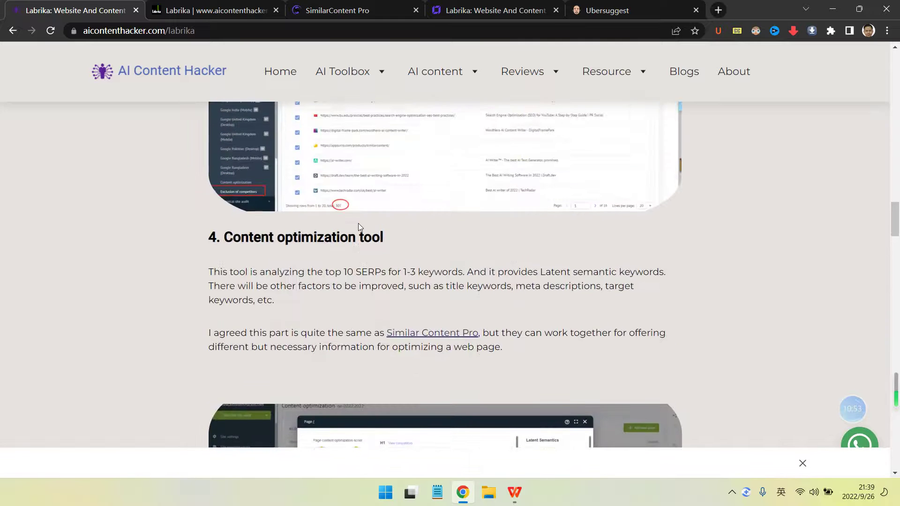
scroll(352, 225, down, 8)
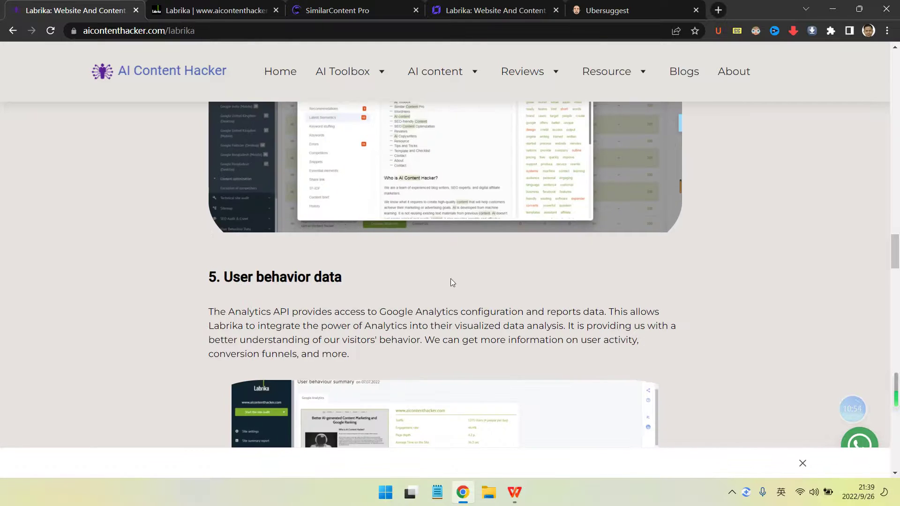
scroll(400, 272, up, 12)
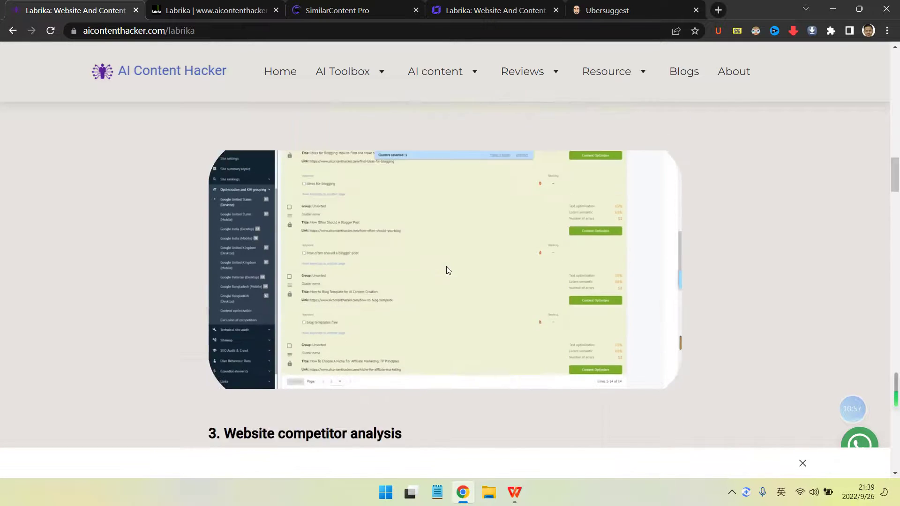
scroll(446, 266, down, 3)
scroll(445, 262, up, 4)
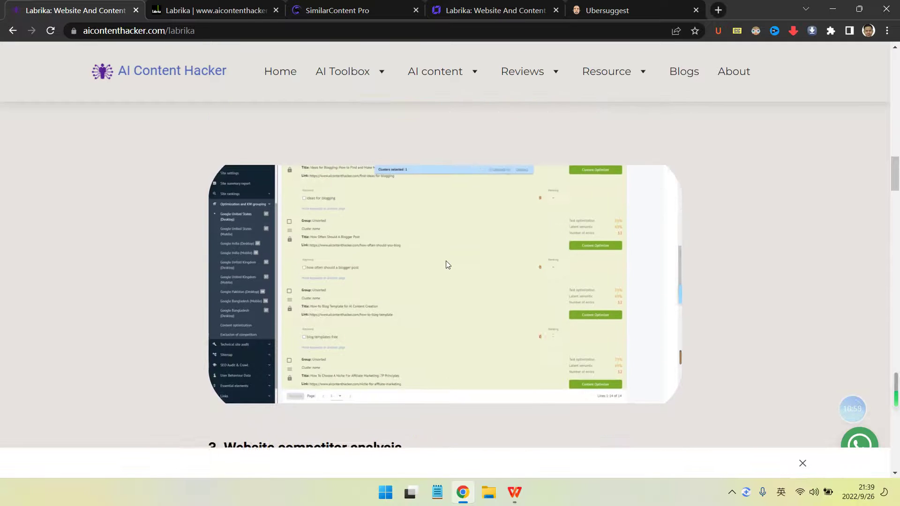
scroll(446, 261, up, 15)
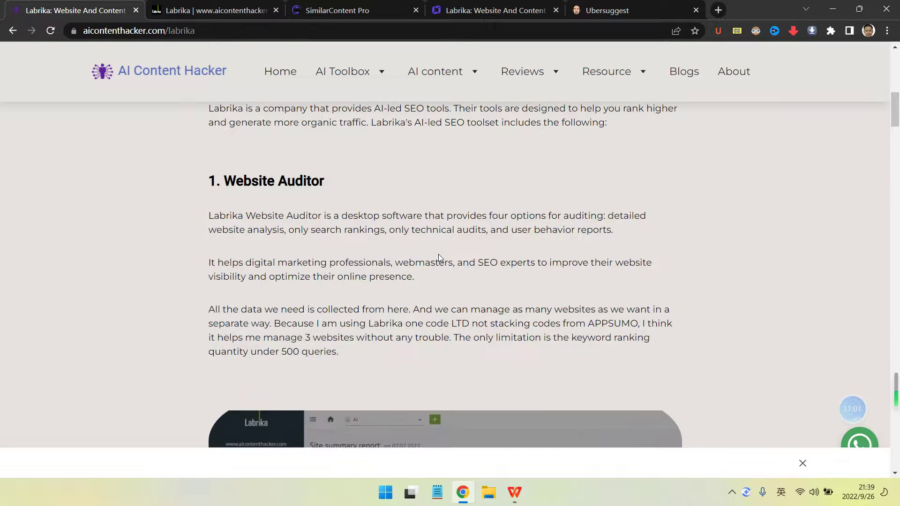
scroll(438, 254, up, 4)
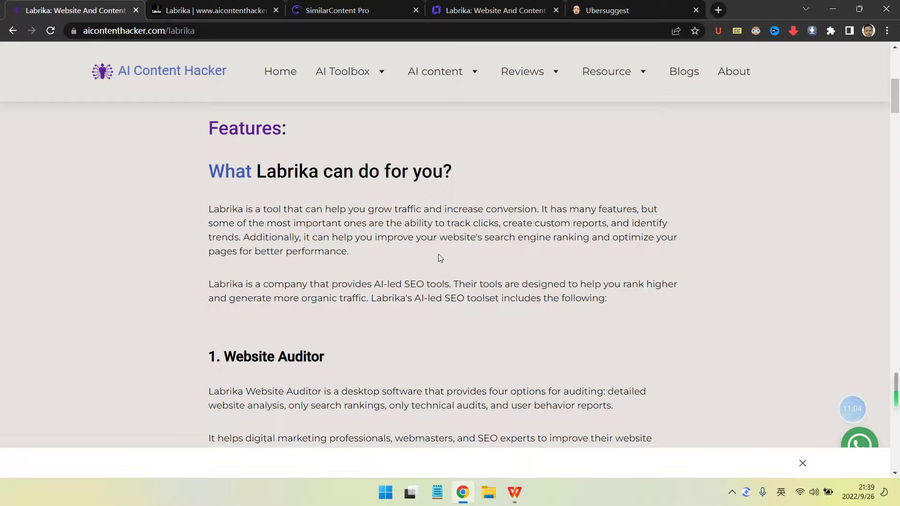
scroll(437, 254, up, 8)
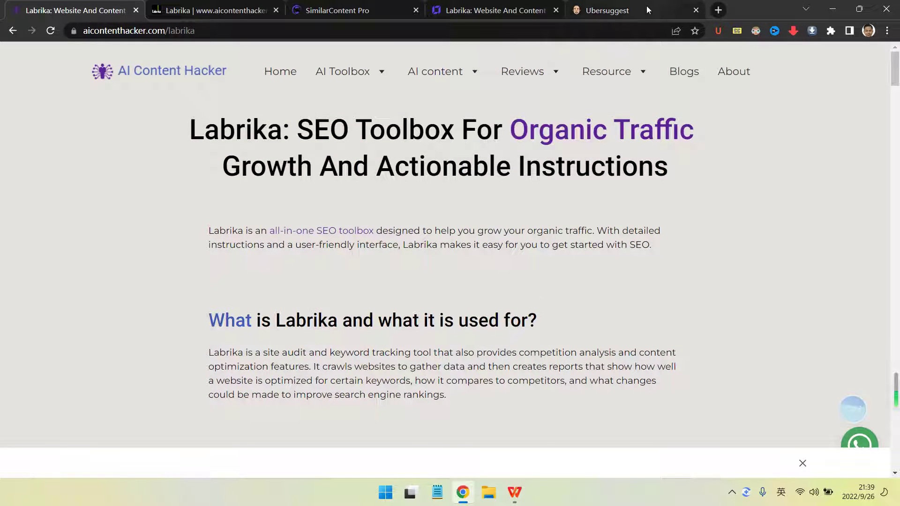
Step: Switch to Ubersuggest and add "All in one SEO tool" and "SEO toolbox" as keywords to discover
click(646, 7)
click(412, 135)
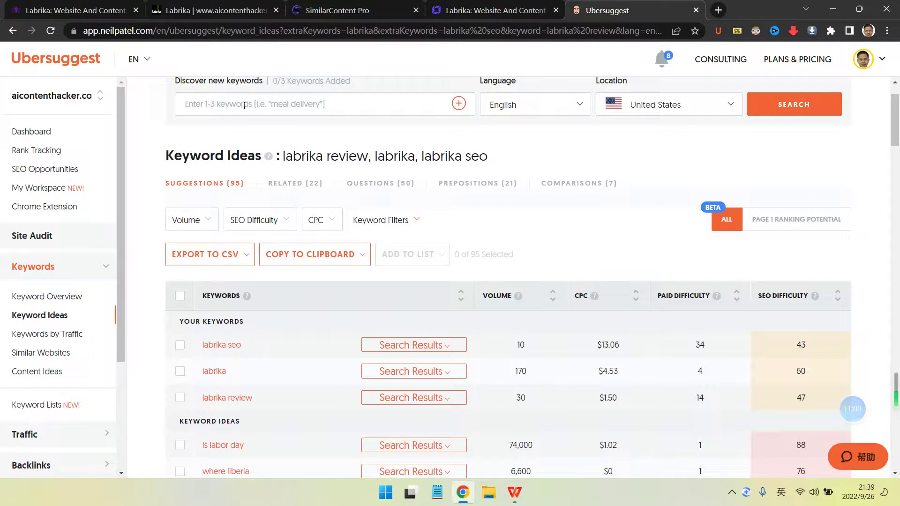
text(All in one S)
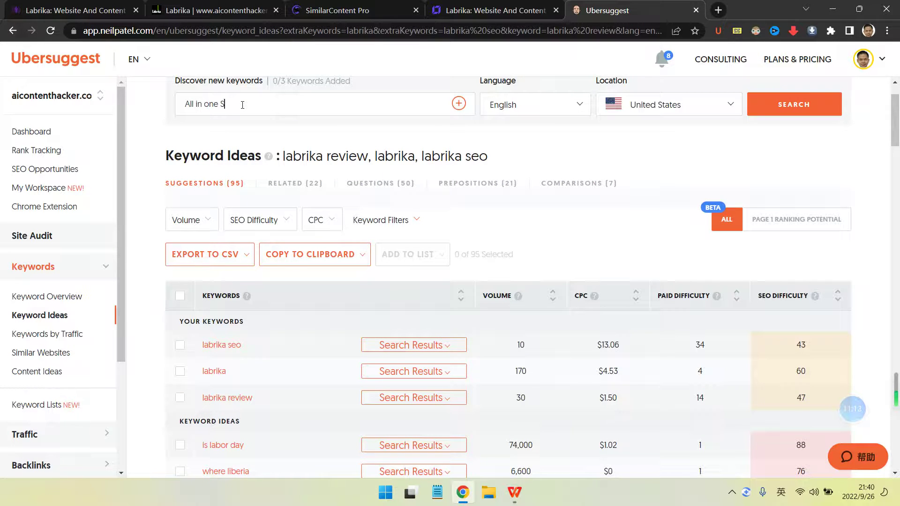
text(EO tool)
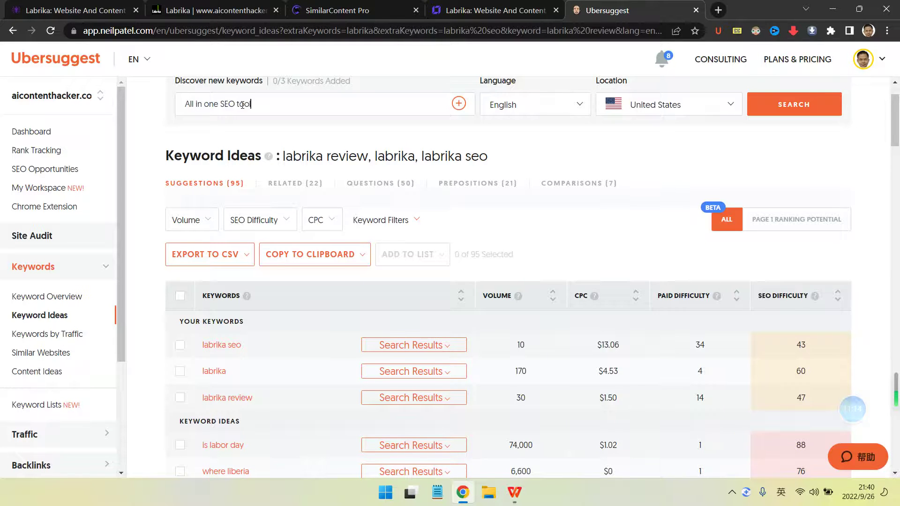
key(Return)
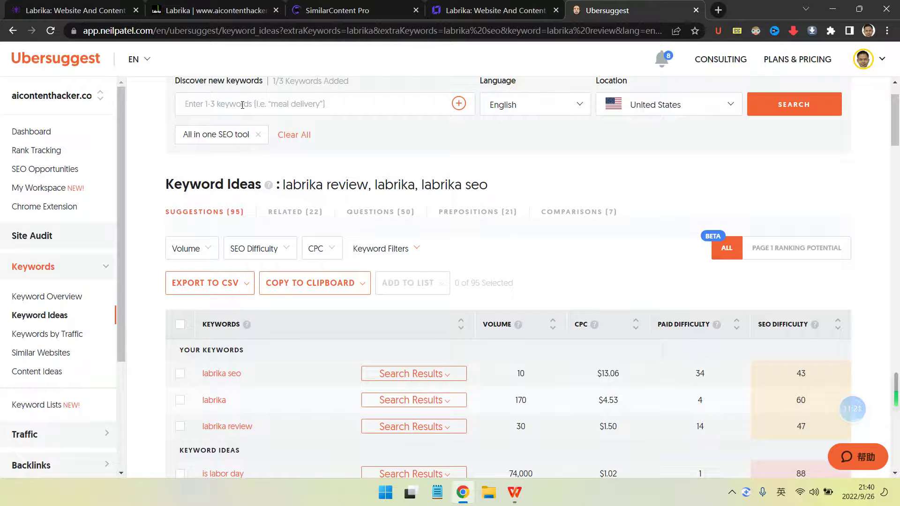
text(SEO toolbox)
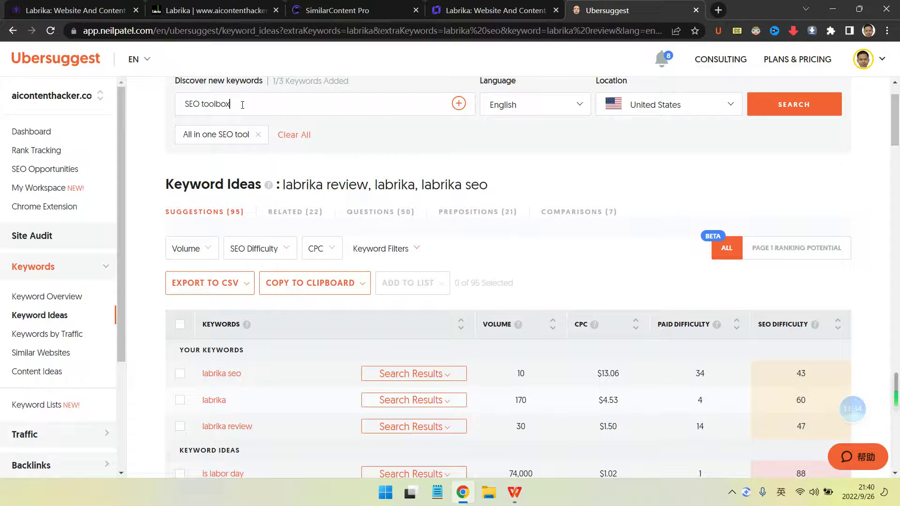
key(Return)
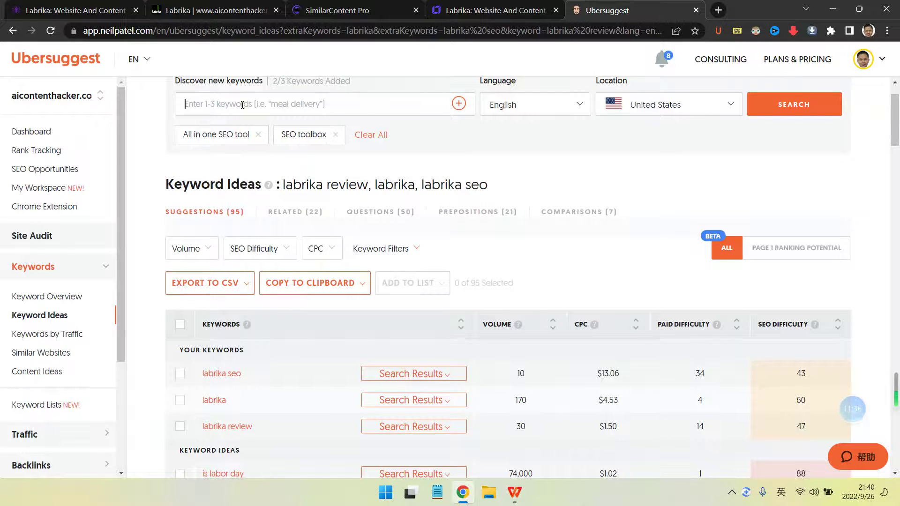
Step: Add "SEO analsis tool" as the third keyword and search for keyword ideas in English for the United States
text(SEO ana)
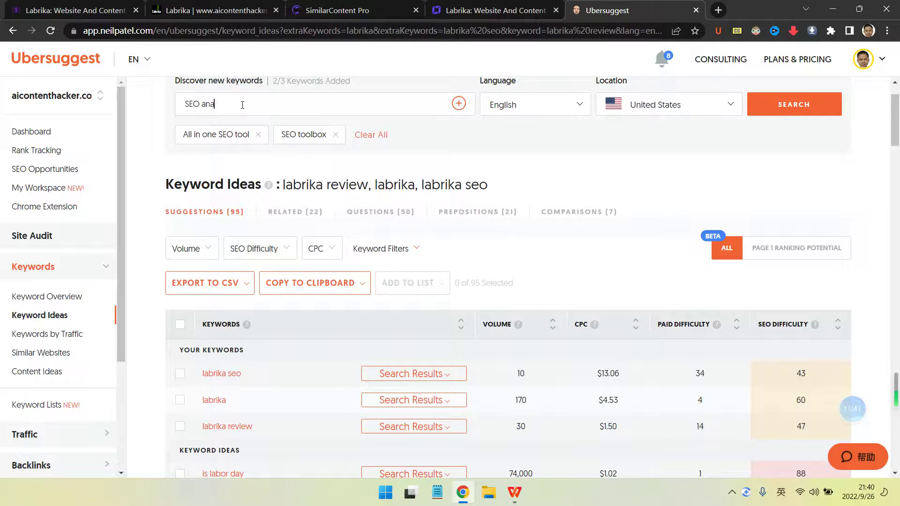
text(lsy)
text(s tool)
key(Return)
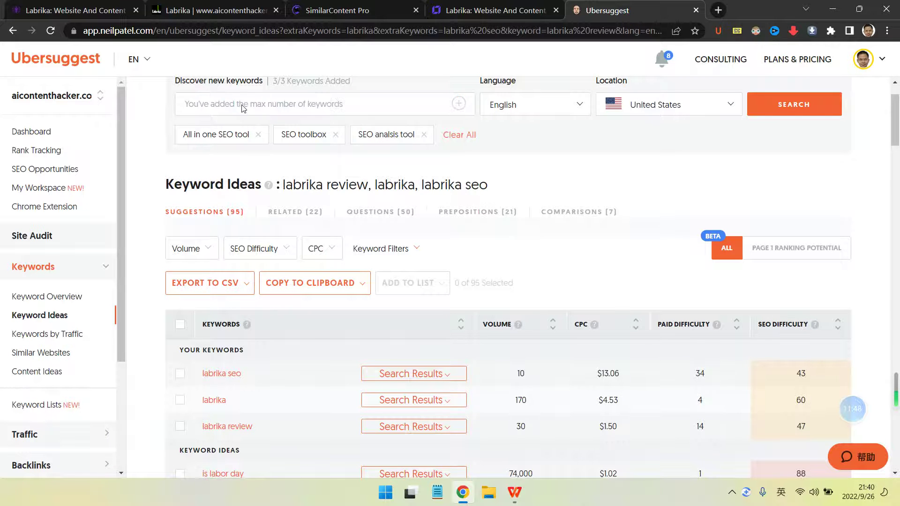
click(788, 103)
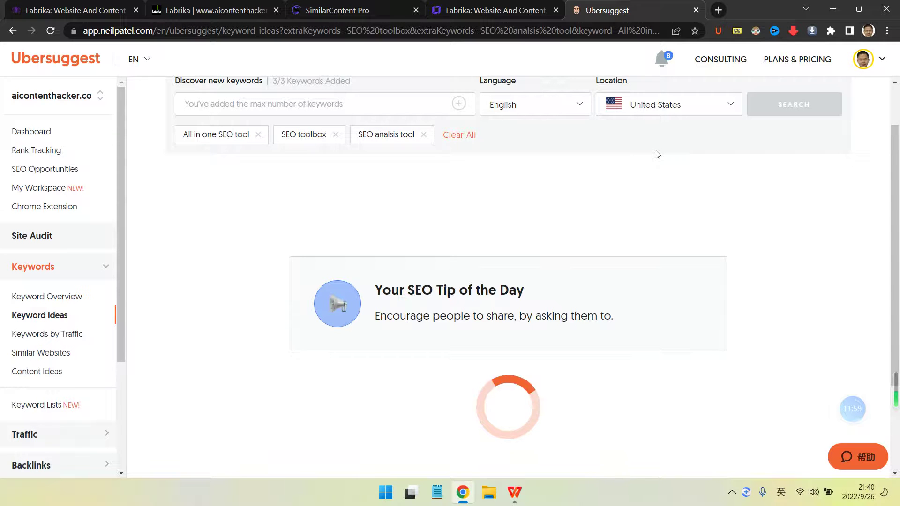
Step: Expand the Google search results for "seo toolbox" and review the top ten ranking pages
scroll(585, 230, down, 3)
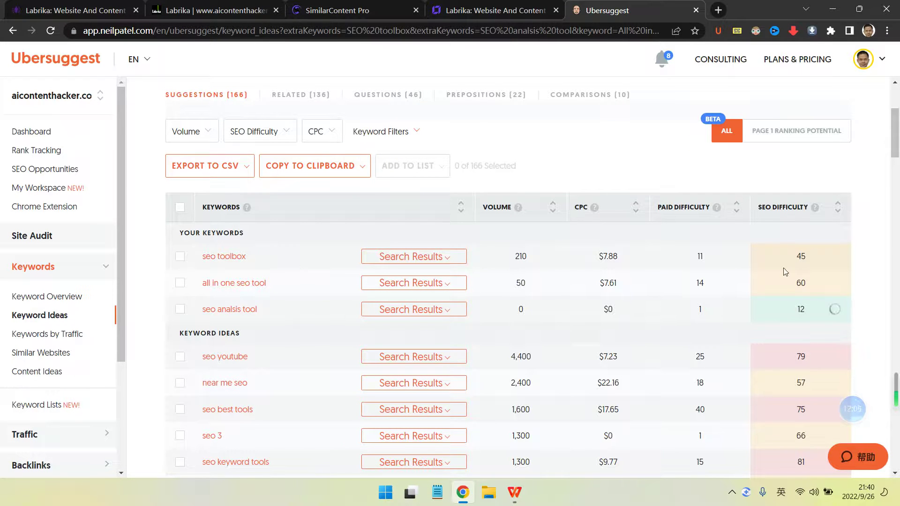
click(465, 257)
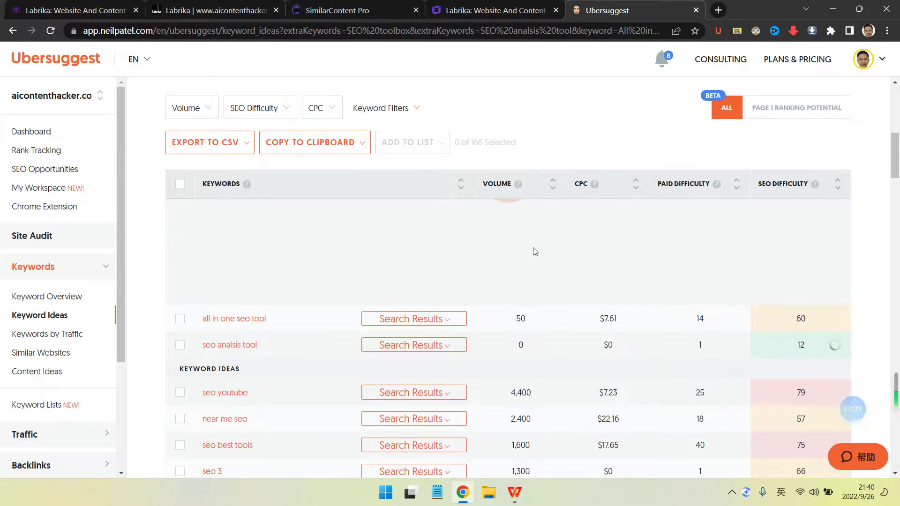
scroll(540, 250, up, 1)
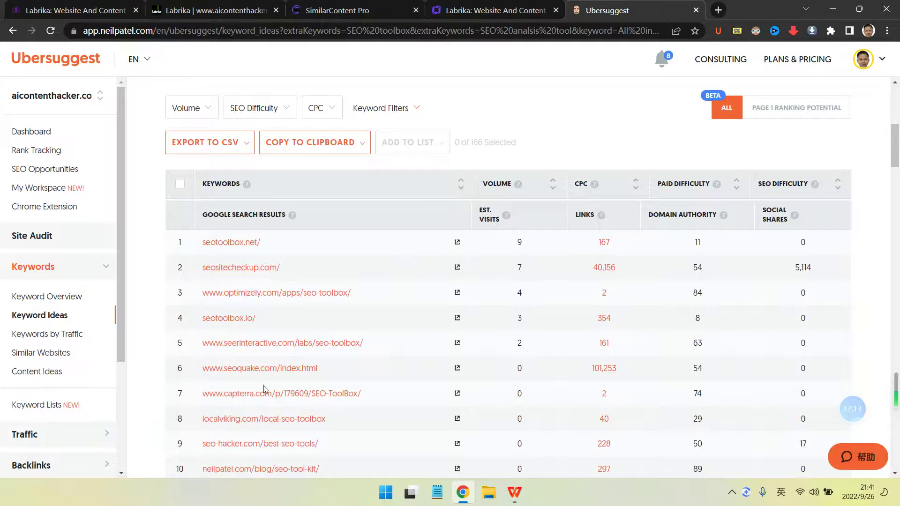
scroll(265, 392, down, 1)
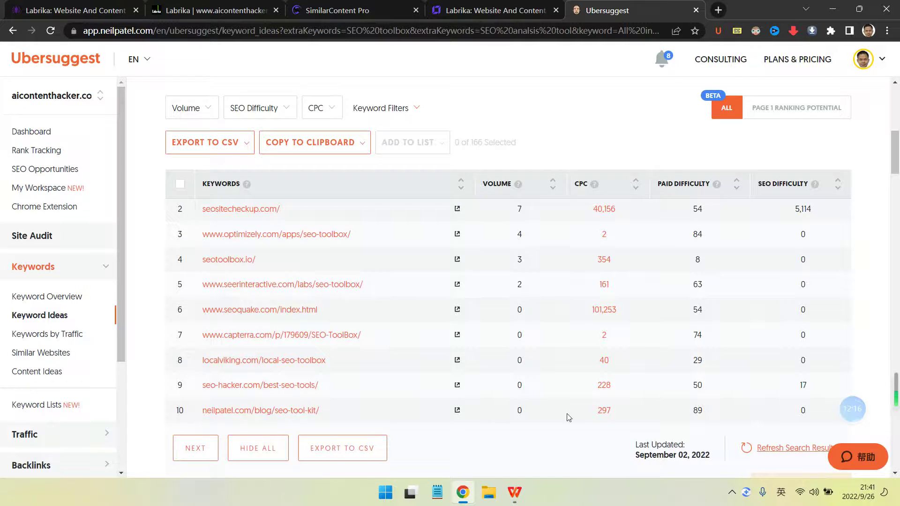
Step: Examine the domain authority of the pages ranking for "seo toolbox", including seotoolbox.io
double_click(705, 260)
scroll(640, 234, up, 3)
scroll(733, 241, down, 3)
scroll(748, 241, up, 3)
scroll(750, 243, down, 2)
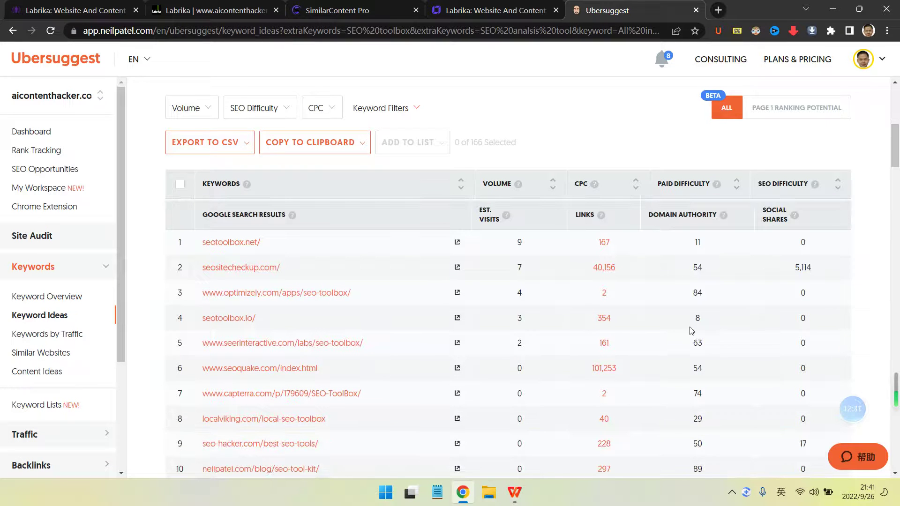
drag(649, 215, 710, 217)
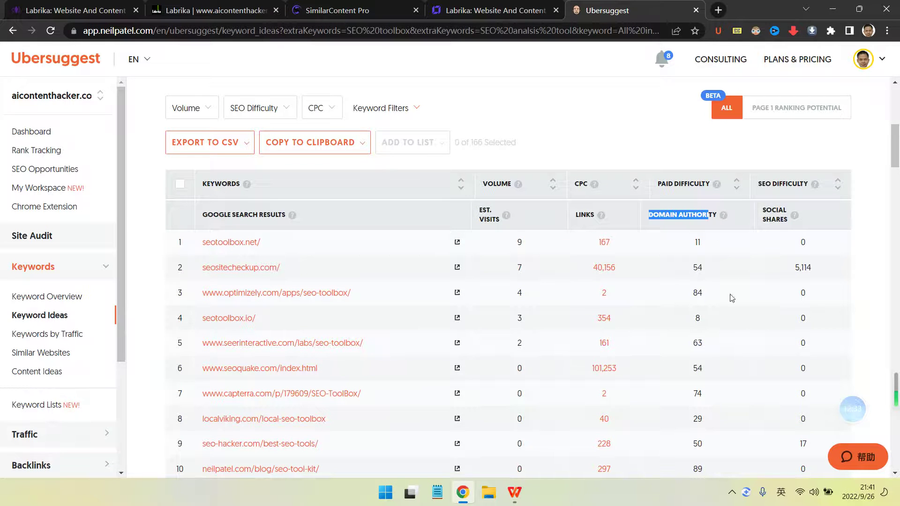
Step: Check the domain authority and estimated visits of seotoolbox.io, and collapse the search results for "seo toolbox"
double_click(696, 318)
click(661, 326)
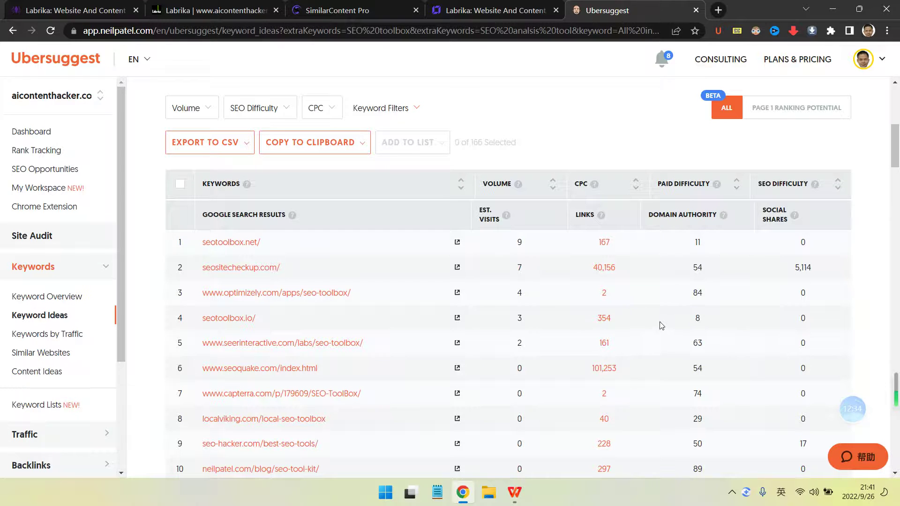
double_click(519, 318)
click(619, 322)
scroll(619, 322, up, 5)
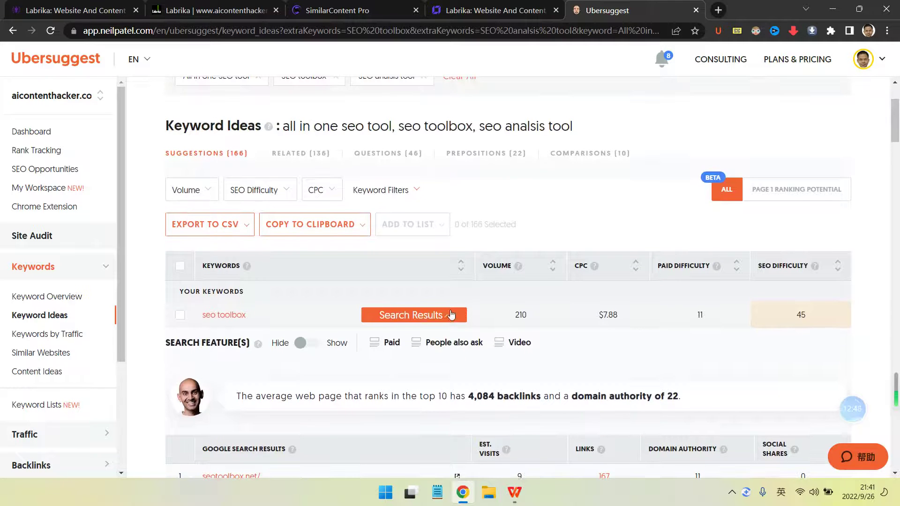
click(431, 316)
scroll(373, 235, up, 3)
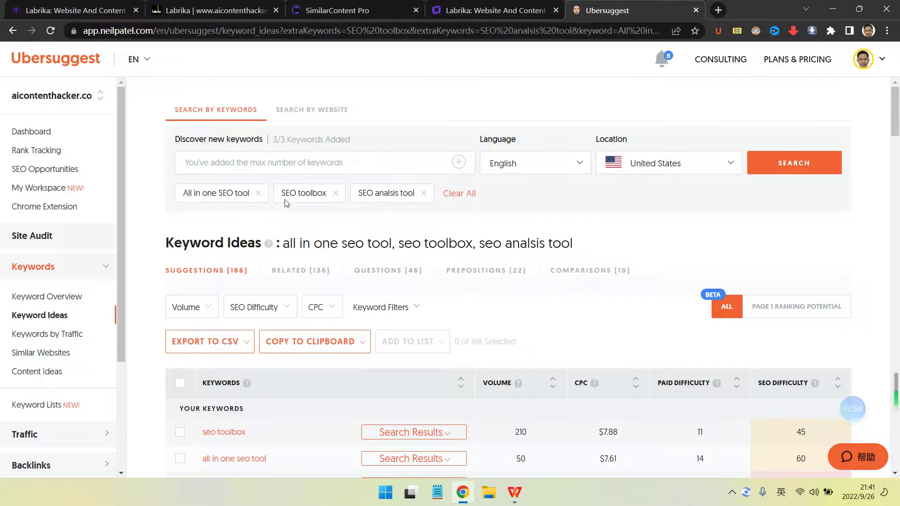
Step: Expand the Google search results for "all in one seo tool", review the top ten ranking pages and collapse the list
scroll(312, 280, down, 1)
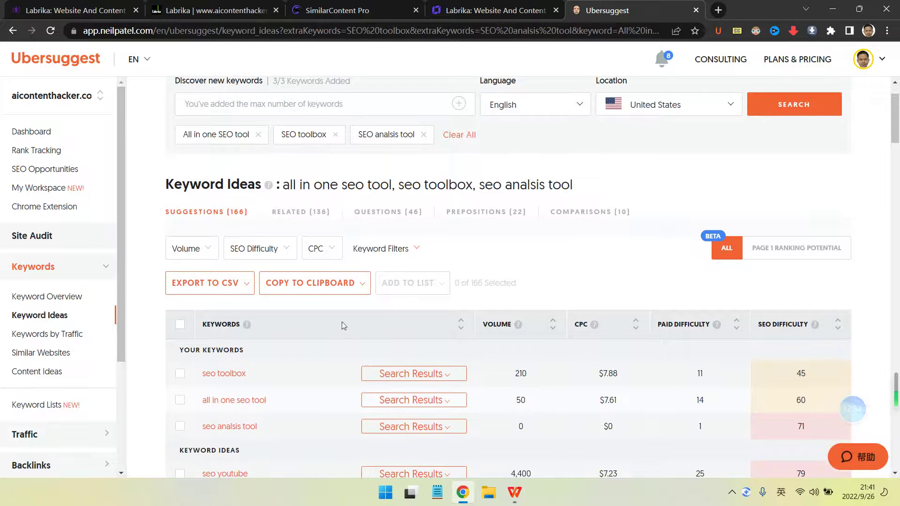
scroll(405, 355, down, 1)
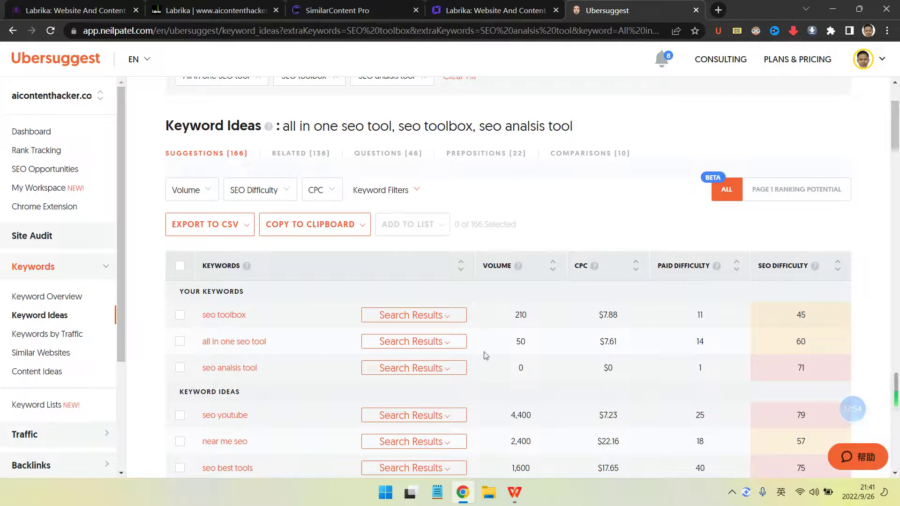
click(402, 343)
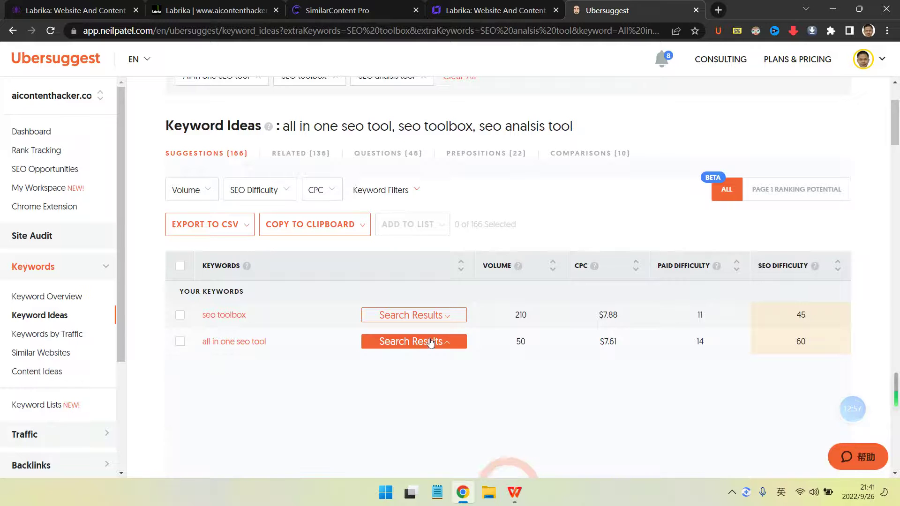
scroll(450, 318, down, 2)
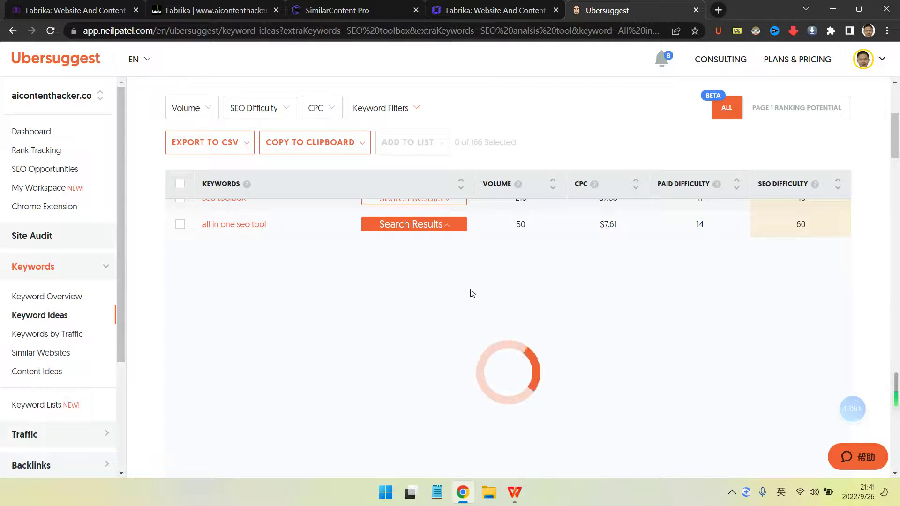
scroll(472, 293, down, 1)
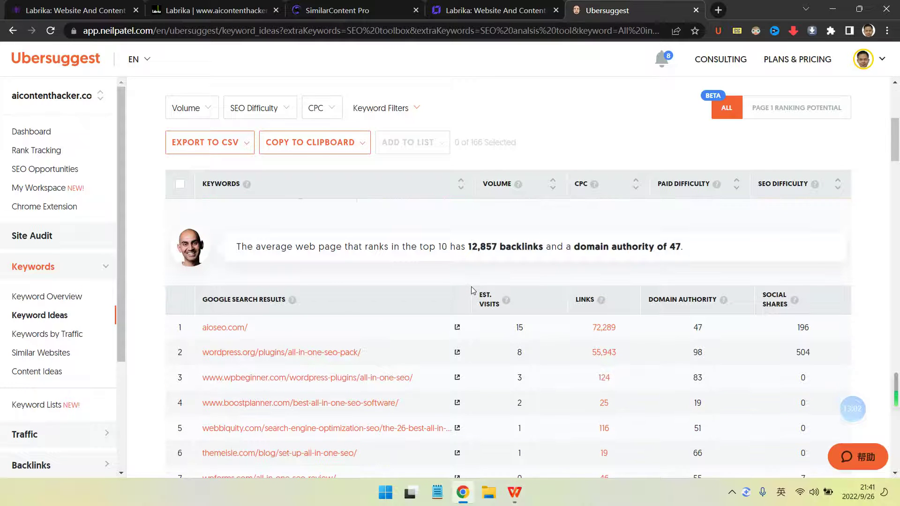
scroll(473, 291, down, 2)
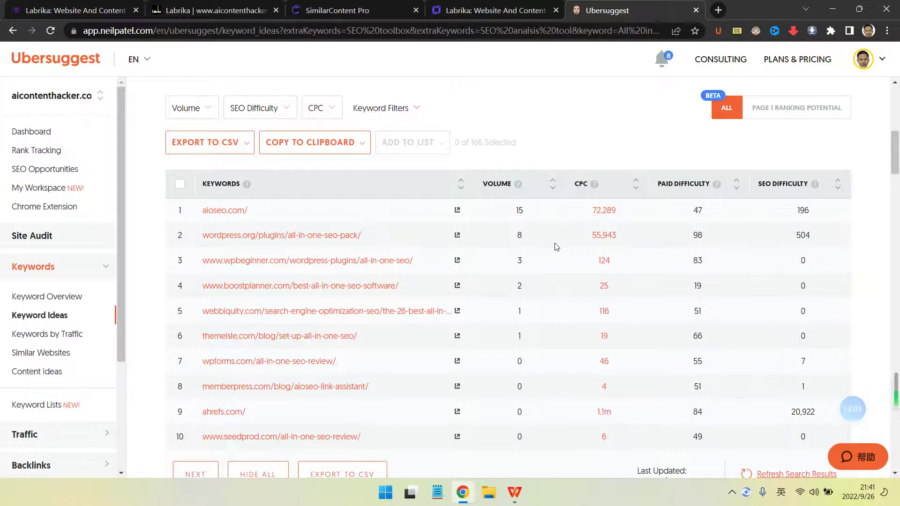
scroll(556, 247, up, 3)
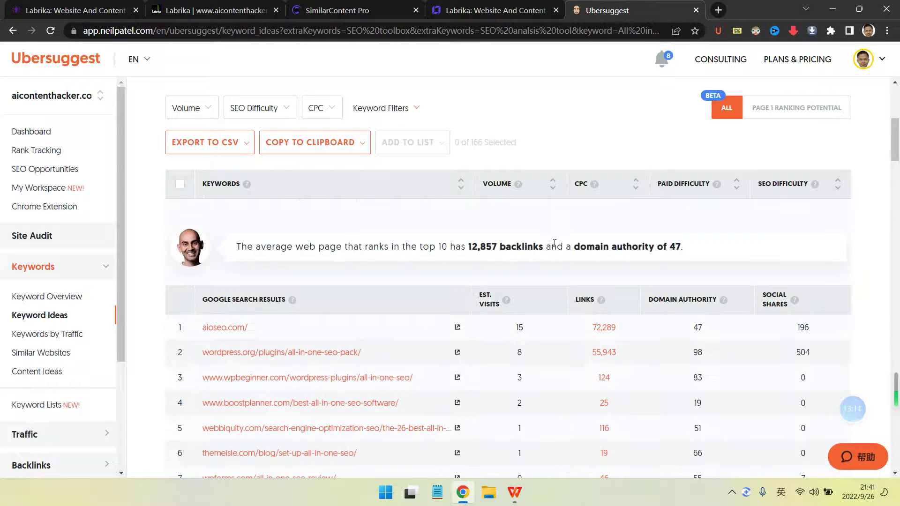
click(426, 228)
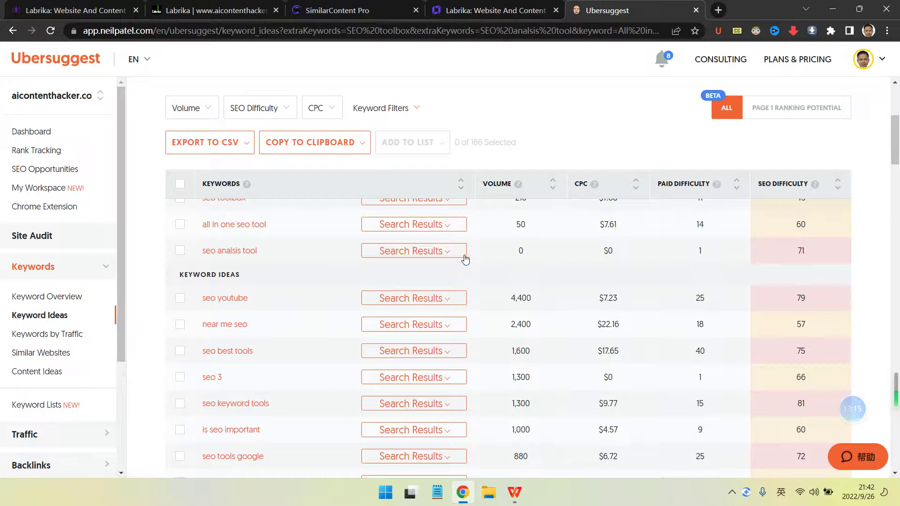
Step: Browse the suggested keyword ideas and review the top ten pages ranking for "seo analytics tools"
scroll(396, 308, down, 1)
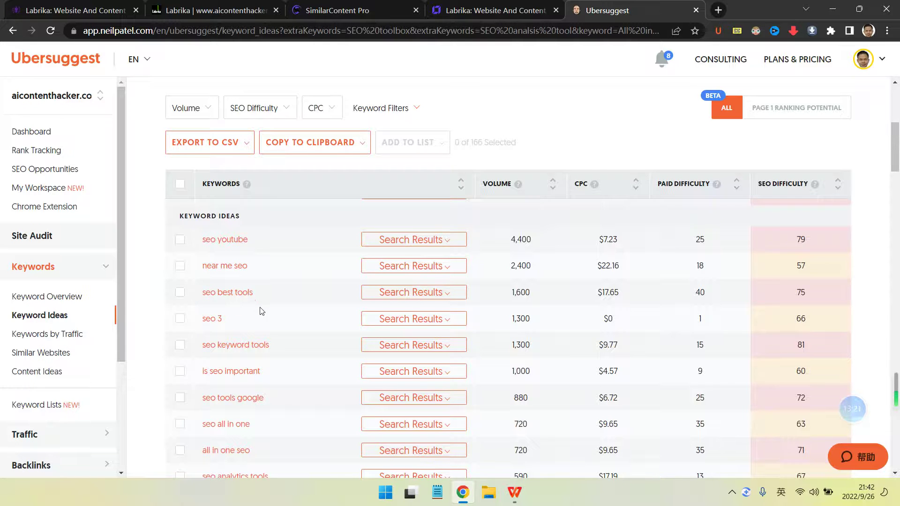
scroll(263, 309, down, 1)
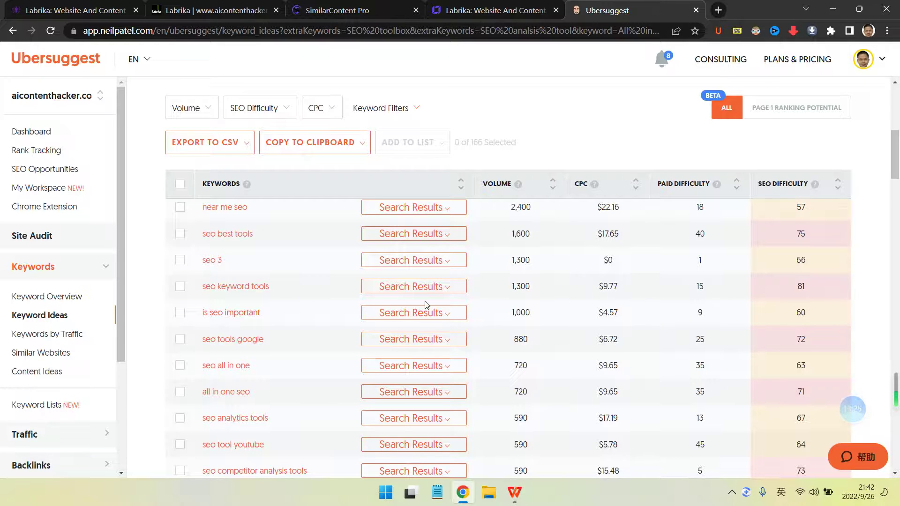
scroll(428, 306, down, 1)
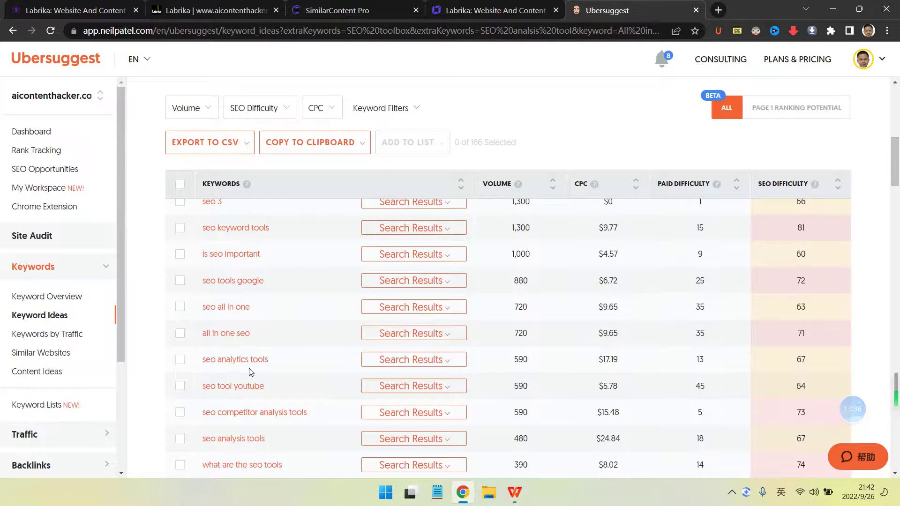
click(436, 364)
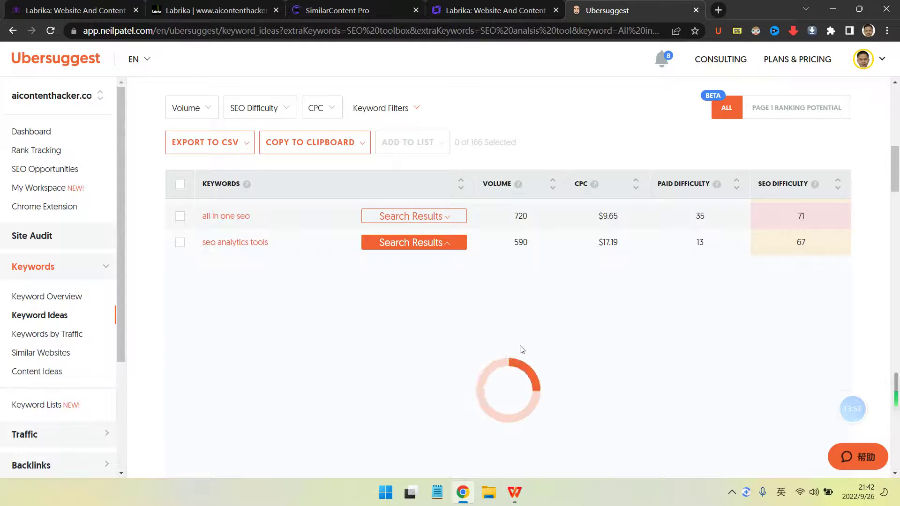
scroll(522, 349, down, 5)
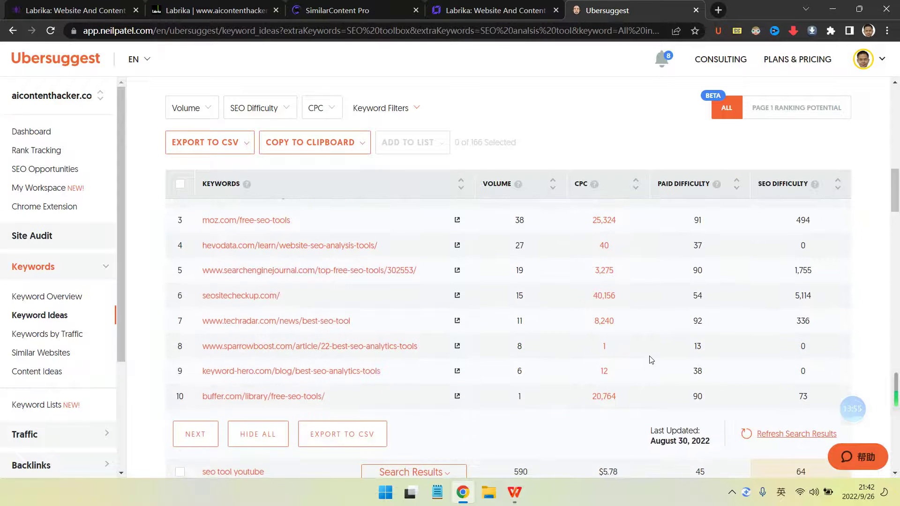
scroll(651, 360, up, 5)
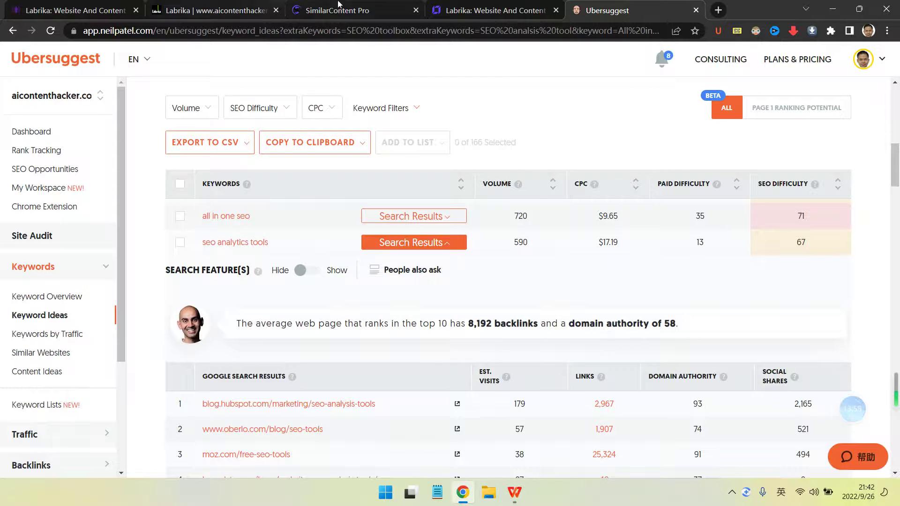
Step: Switch to the published Labrika article on aicontenthacker.com and review its Website Auditor and Rank Tracker sections
click(216, 11)
click(124, 5)
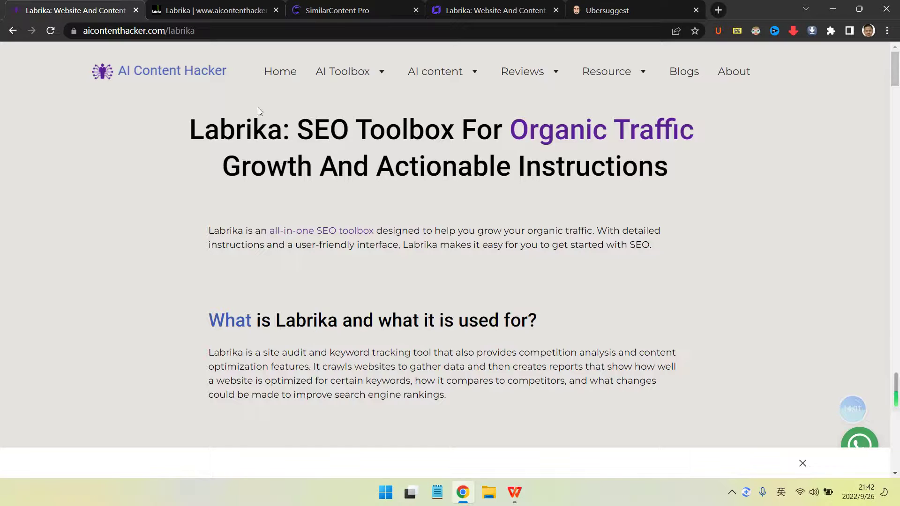
scroll(327, 174, down, 10)
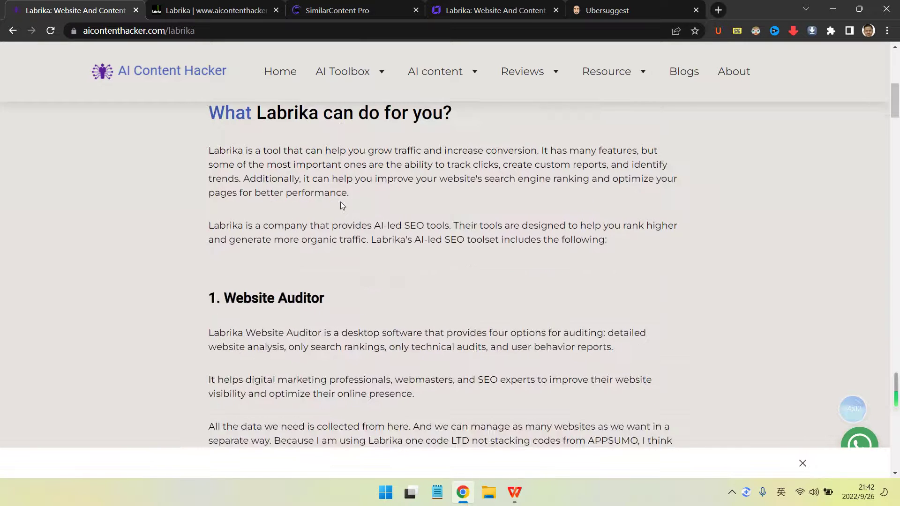
drag(243, 181, 363, 183)
click(363, 183)
scroll(364, 181, down, 5)
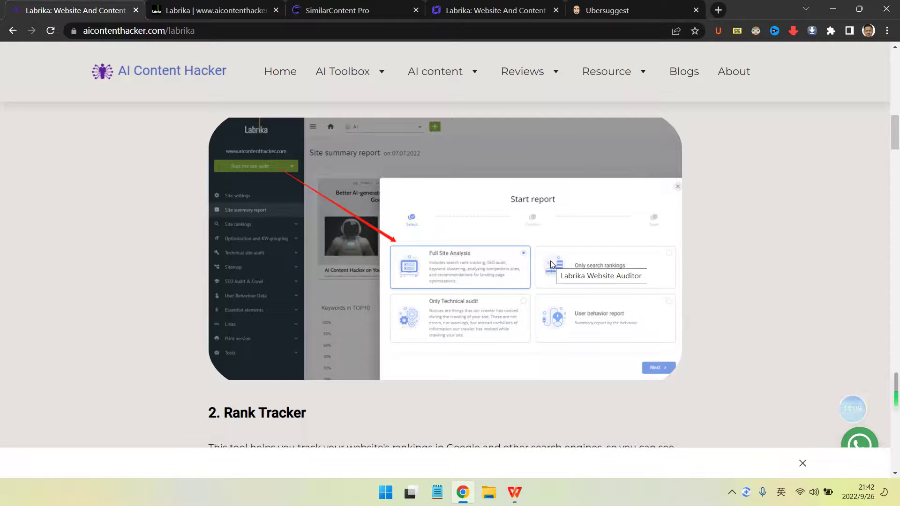
scroll(551, 264, down, 3)
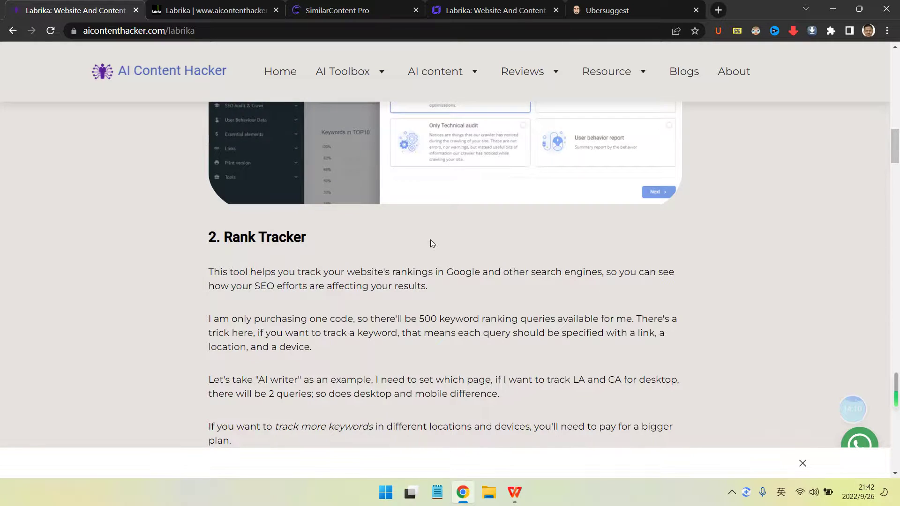
drag(258, 237, 347, 243)
click(364, 244)
scroll(366, 244, down, 2)
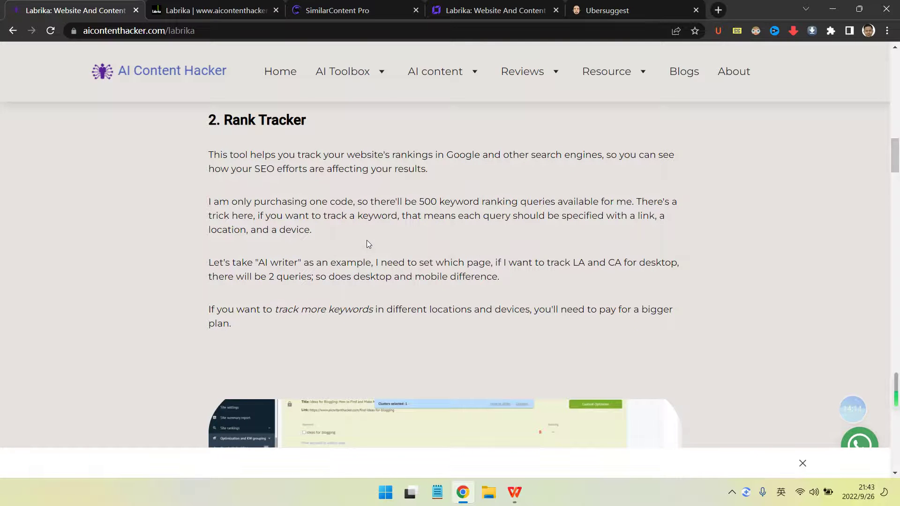
Step: Review the article's "Website competitor analysis" section and its competitor list screenshot
scroll(368, 244, down, 8)
scroll(371, 243, down, 3)
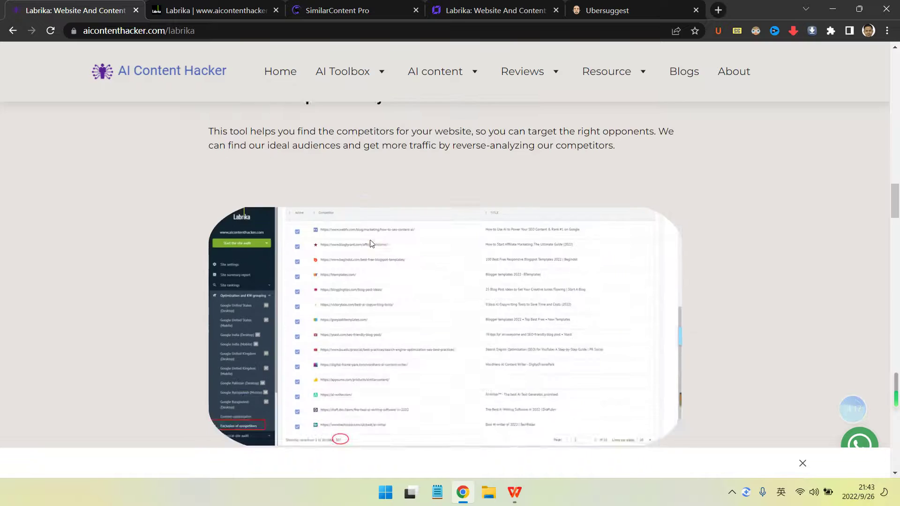
scroll(371, 243, up, 1)
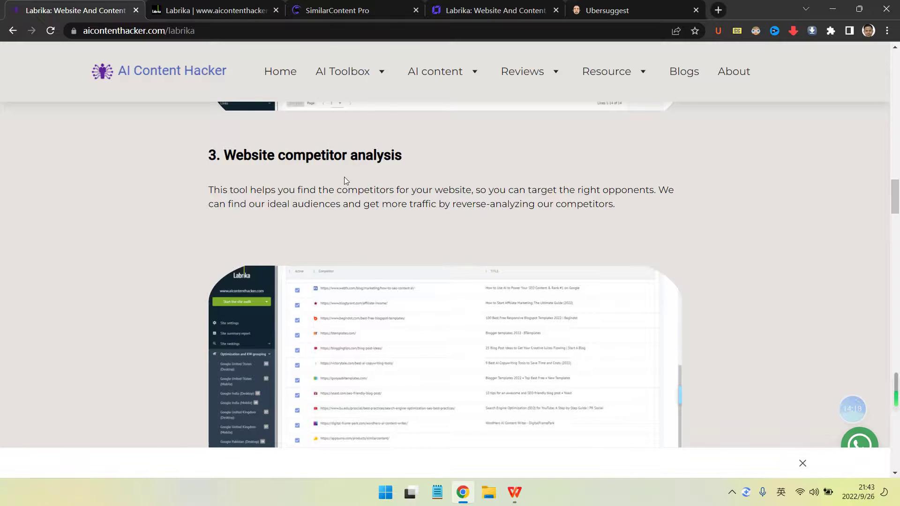
scroll(349, 177, down, 1)
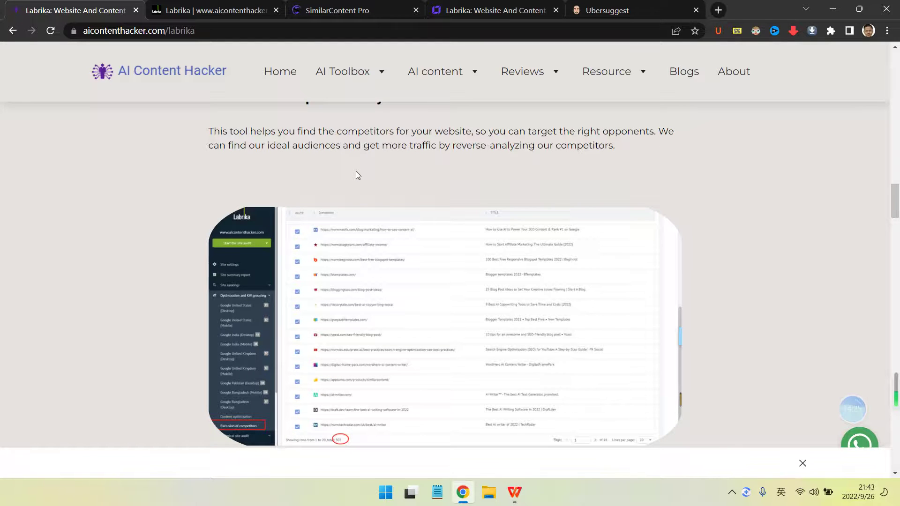
scroll(369, 160, down, 2)
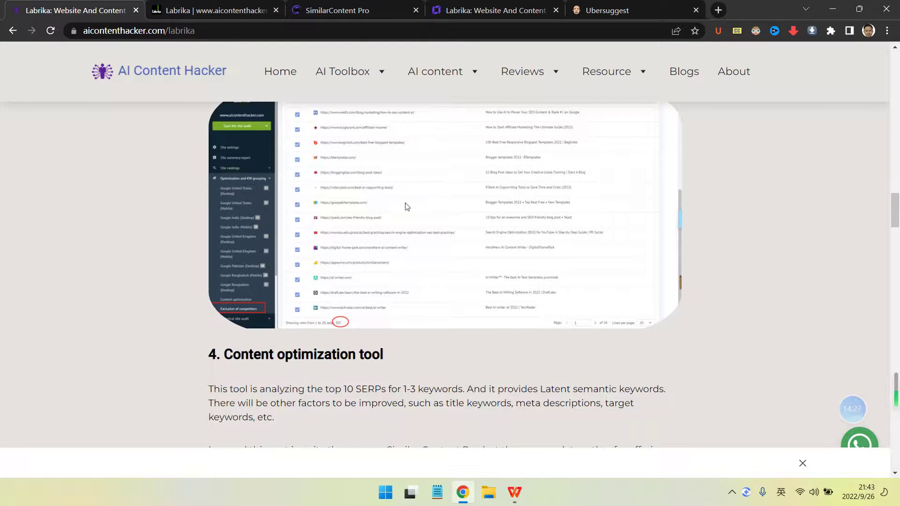
scroll(481, 200, up, 1)
scroll(499, 204, down, 2)
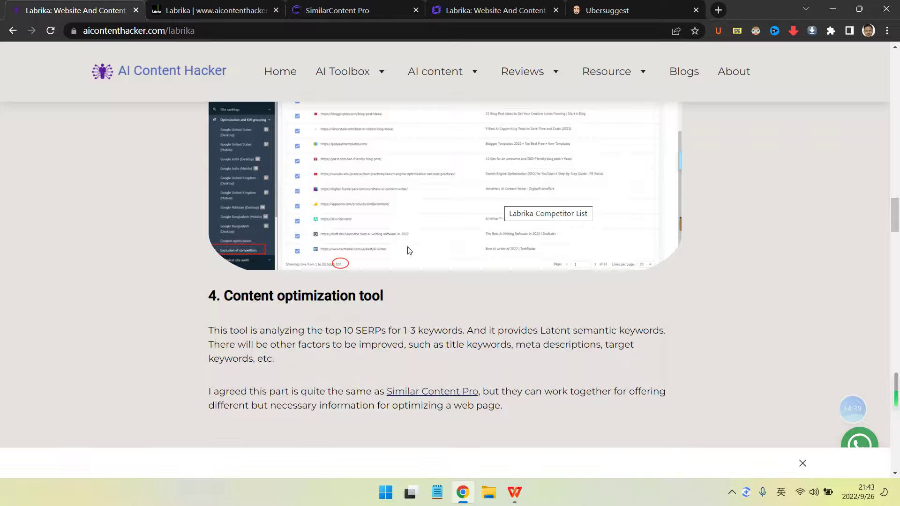
Step: Read the article's "Content optimization tool" section and examine its content optimization screenshot
scroll(409, 251, down, 3)
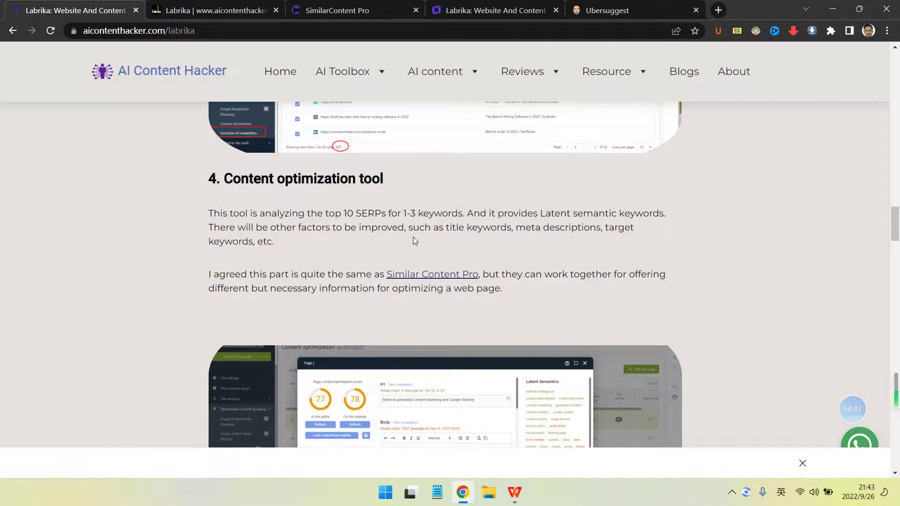
scroll(413, 239, up, 6)
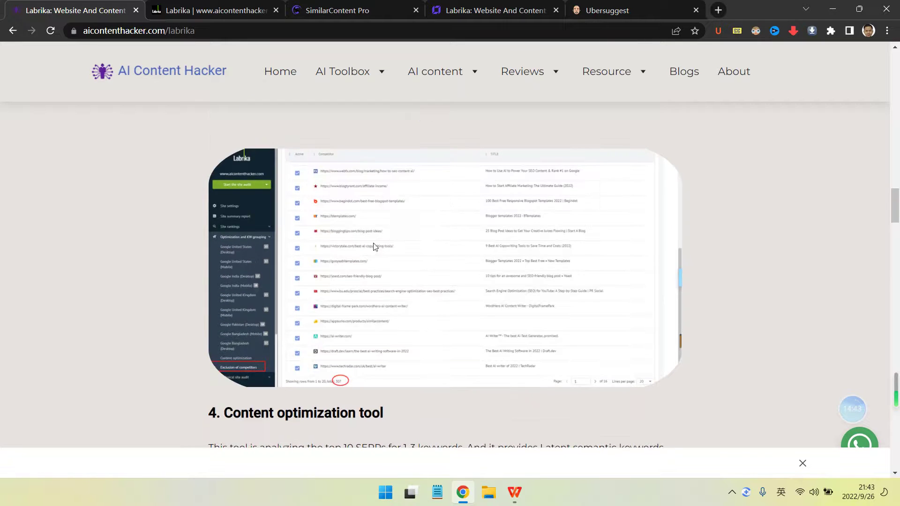
scroll(373, 247, down, 3)
scroll(375, 242, down, 3)
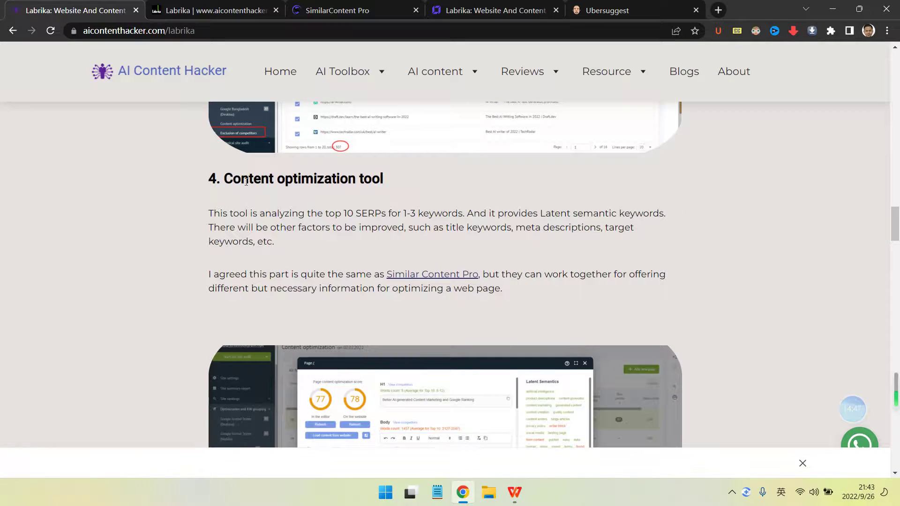
scroll(412, 204, down, 3)
scroll(564, 338, down, 3)
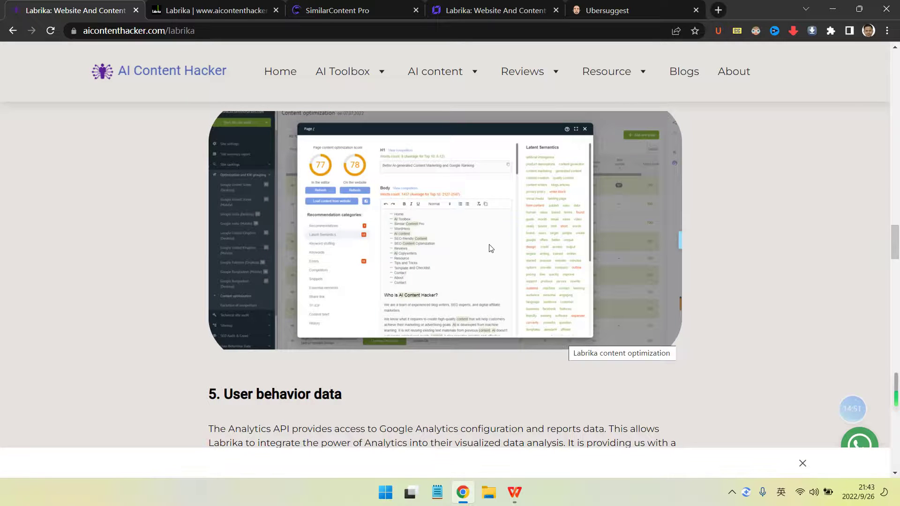
Step: Look at the Labrika content optimizer and SimilarContent Pro, and return to the article around its "User behavior data" section
click(237, 9)
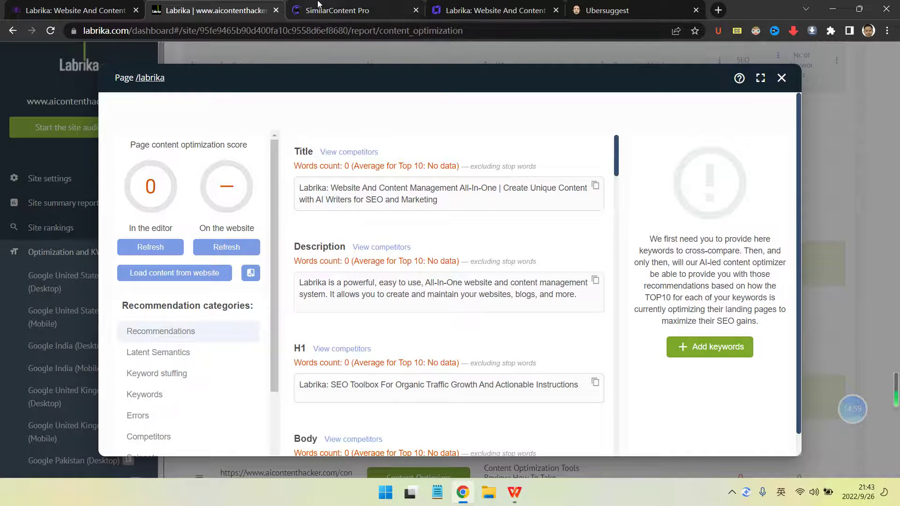
click(308, 10)
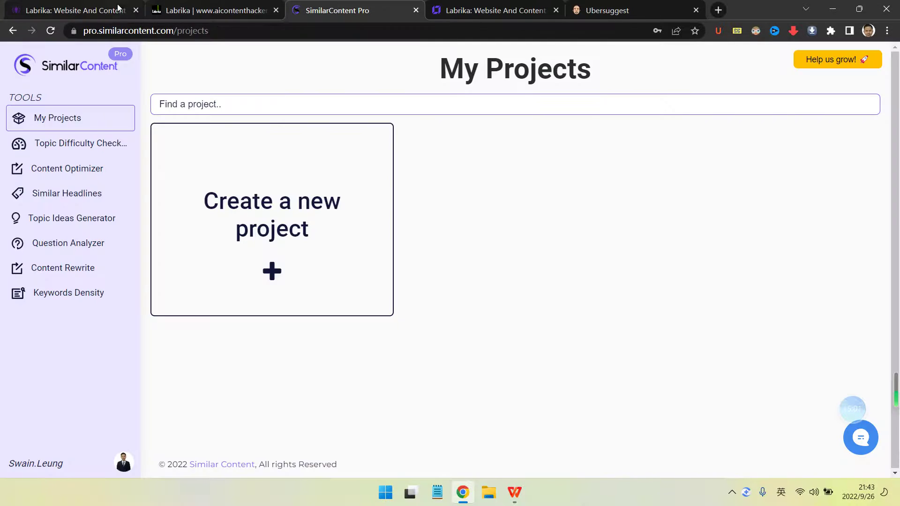
click(123, 9)
scroll(547, 237, down, 5)
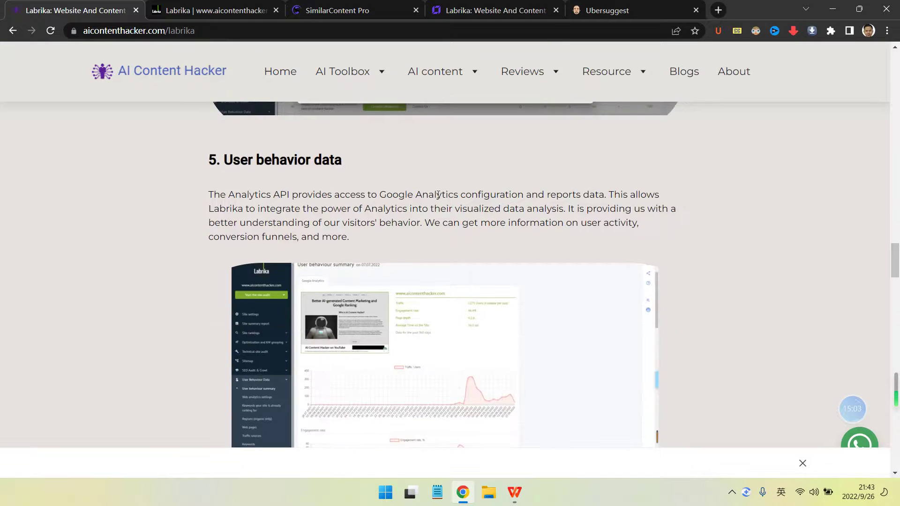
scroll(384, 207, up, 4)
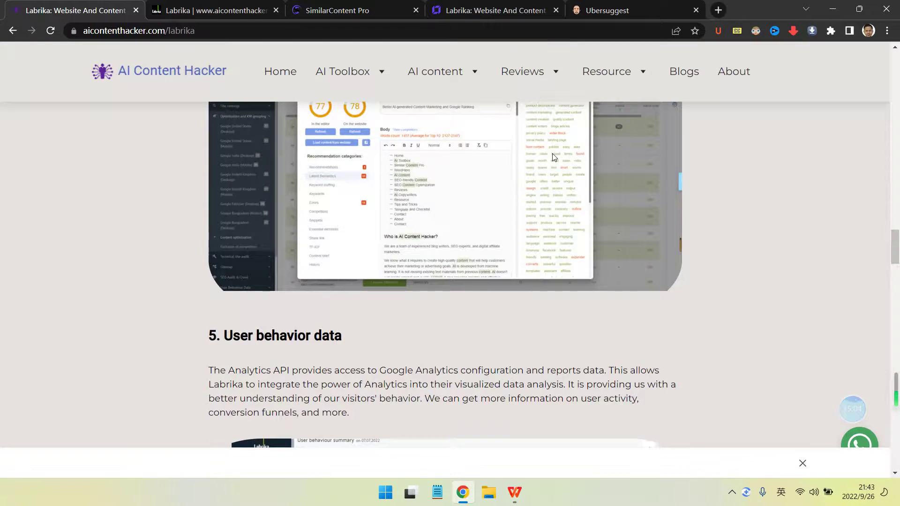
Step: Read the article's "User behavior data" section and examine its user behaviour summary screenshot
scroll(210, 295, down, 4)
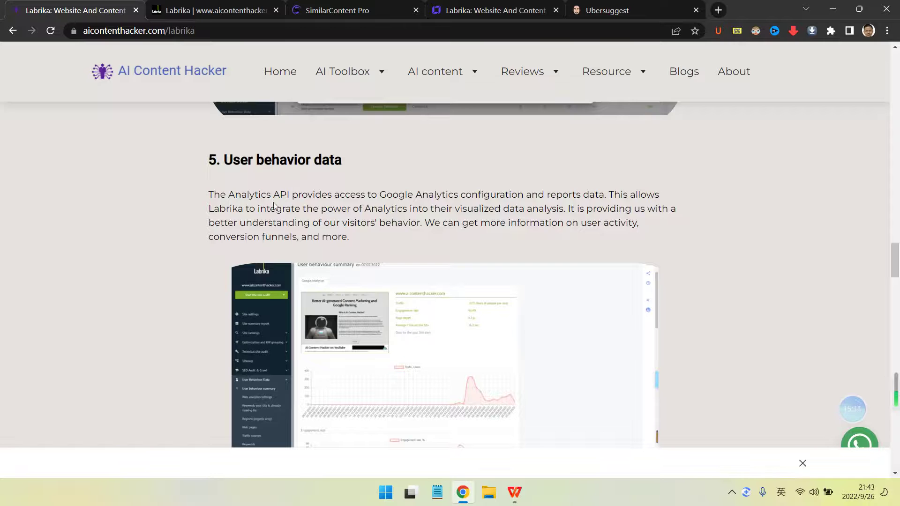
scroll(292, 178, down, 5)
scroll(330, 177, up, 4)
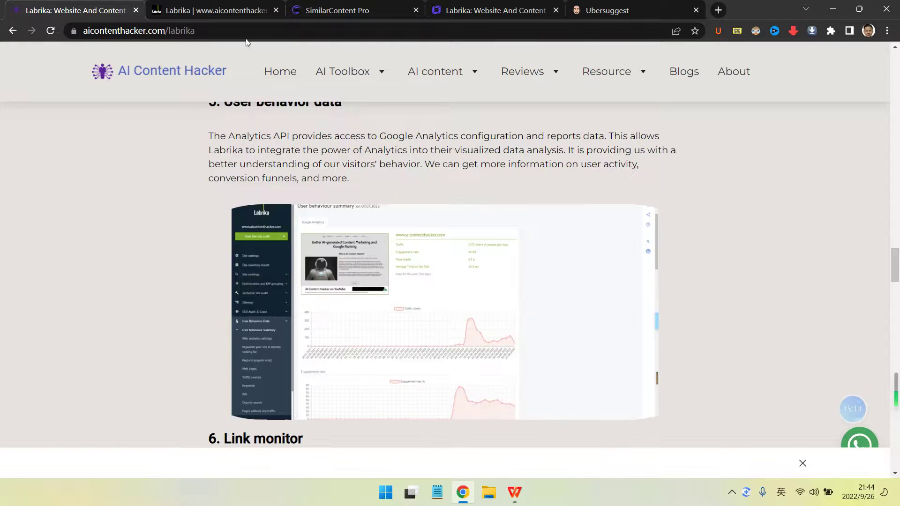
Step: Switch to Ubersuggest, select the keyword "seo analytics tools" in the keyword ideas, and copy the selected keyword to the clipboard
click(608, 10)
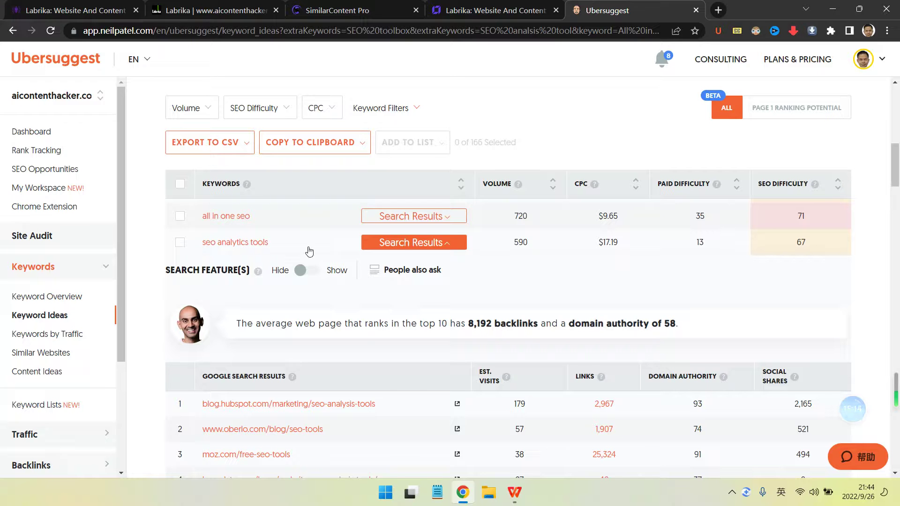
click(182, 243)
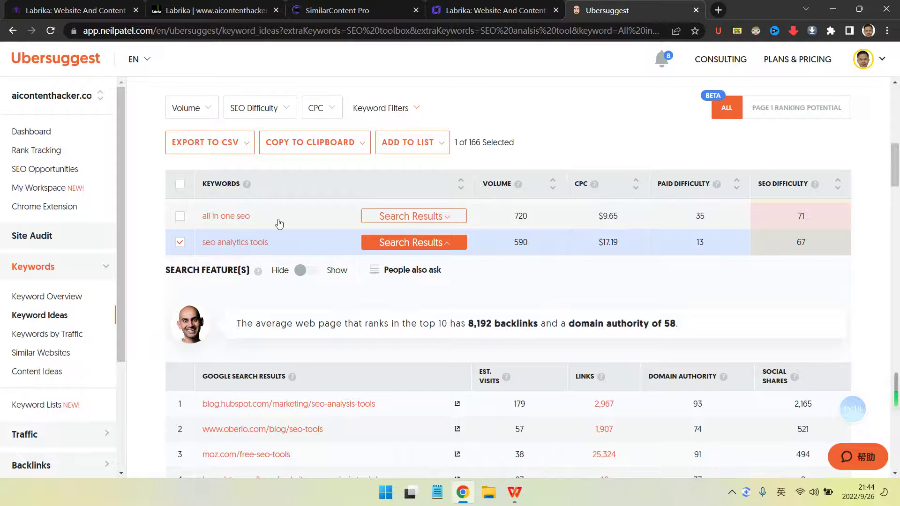
scroll(279, 224, down, 10)
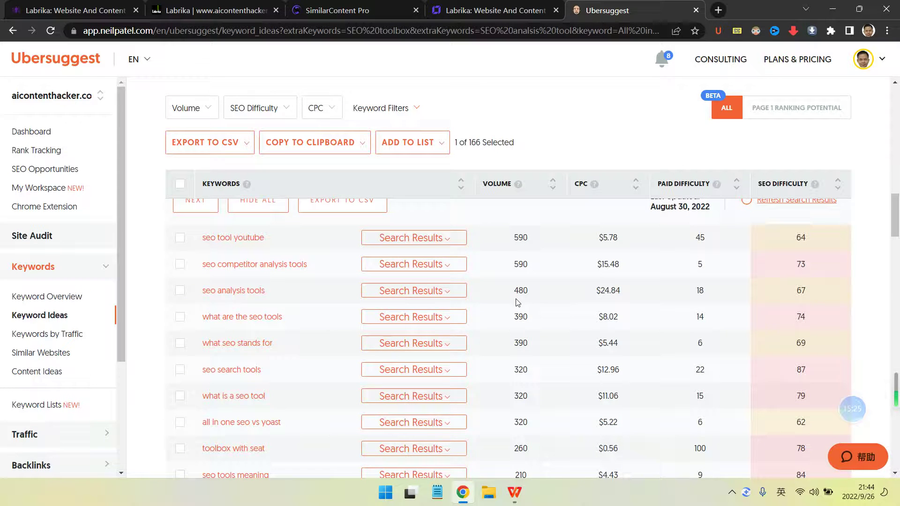
scroll(220, 370, down, 1)
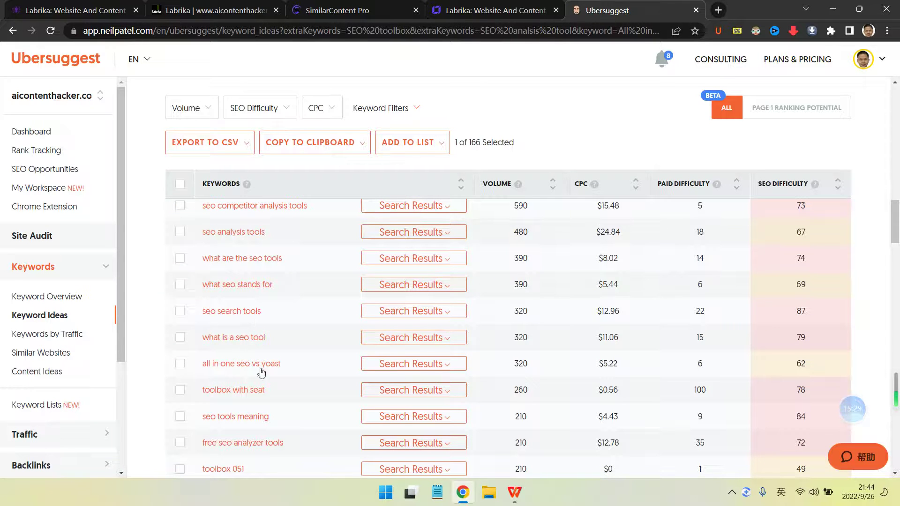
scroll(262, 375, down, 1)
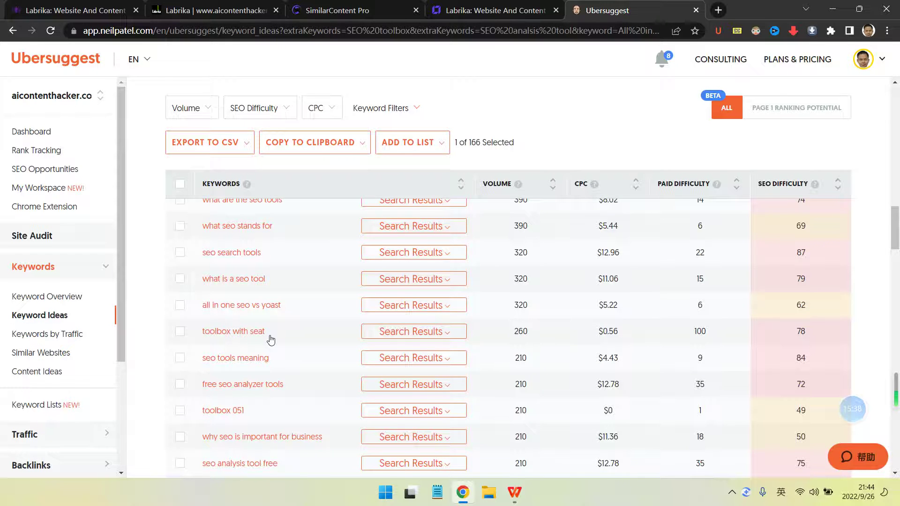
scroll(271, 339, down, 1)
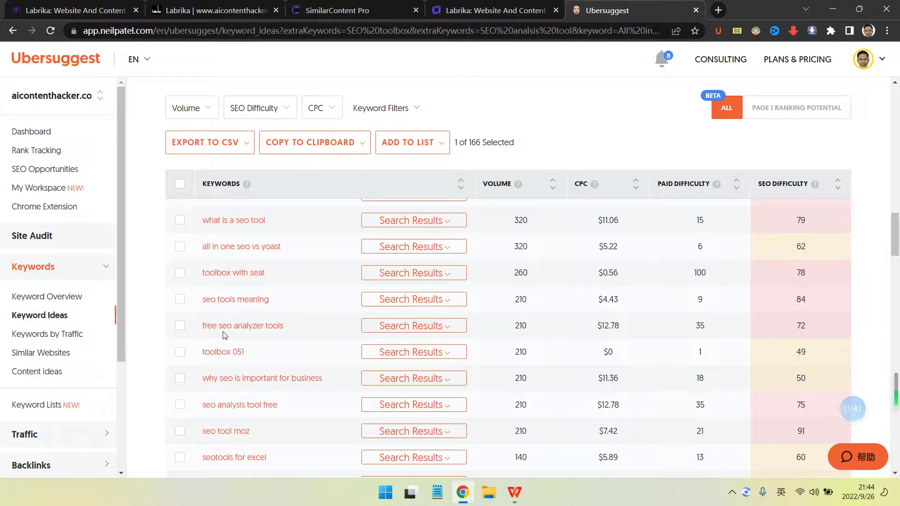
scroll(569, 282, up, 8)
scroll(309, 301, down, 3)
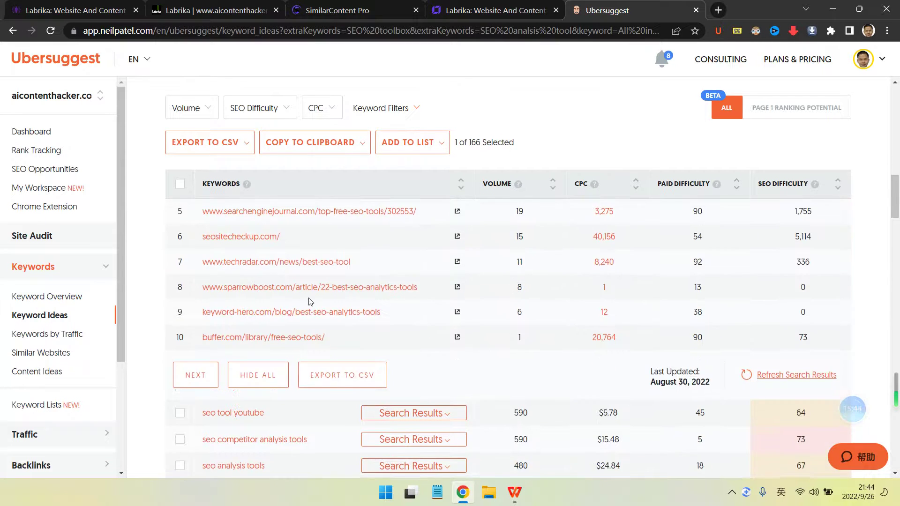
scroll(309, 301, down, 2)
click(292, 146)
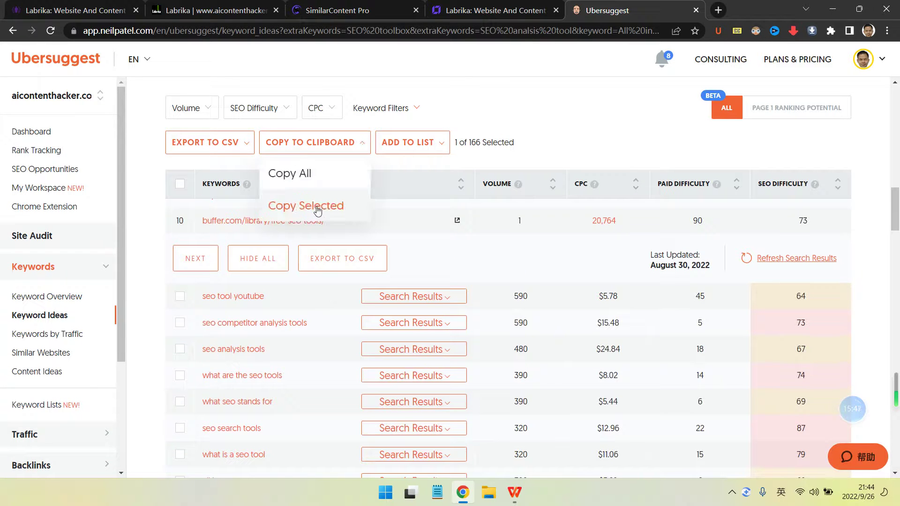
click(321, 206)
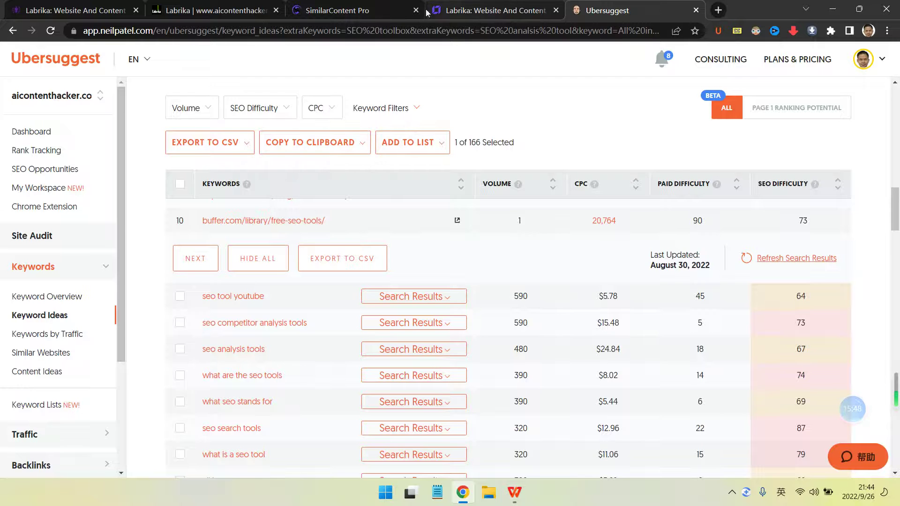
Step: Switch to Labrika, add the keyword "seo analytics tools" to the /labrika page, and start updating its recommendation data
click(245, 11)
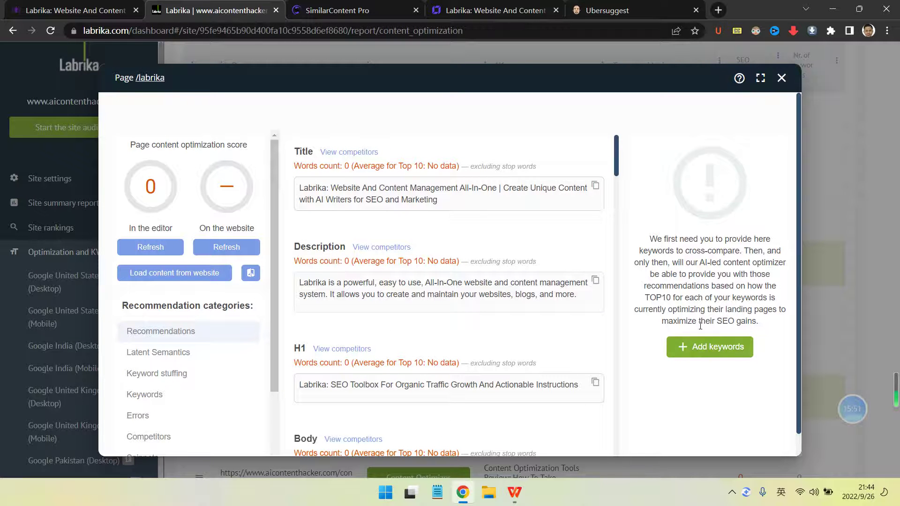
click(701, 345)
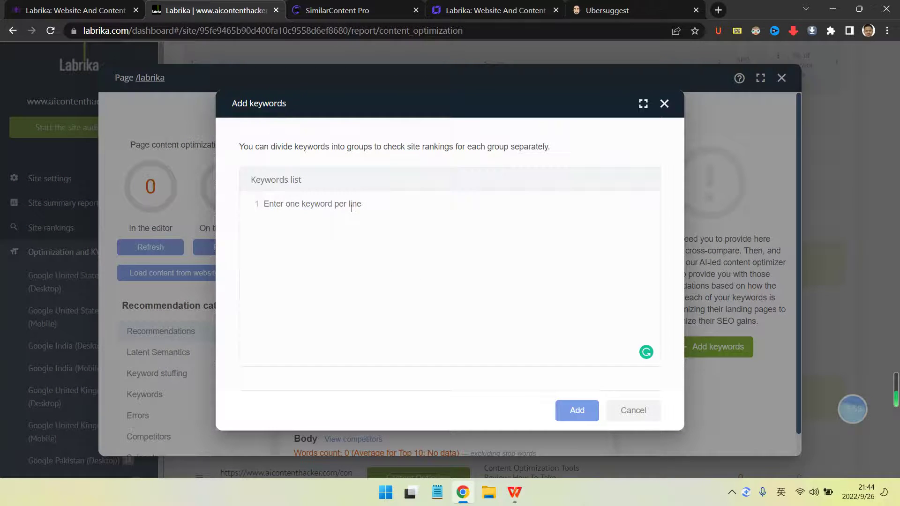
key(ctrl+v)
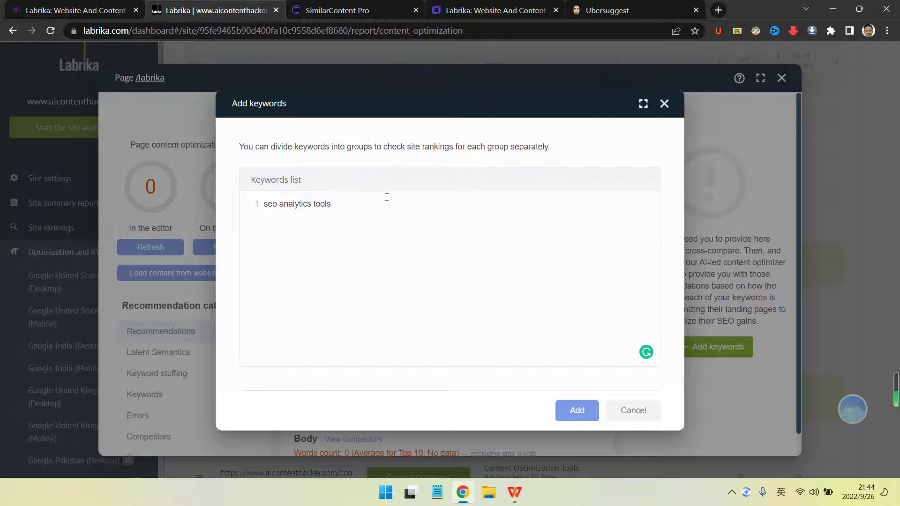
click(577, 411)
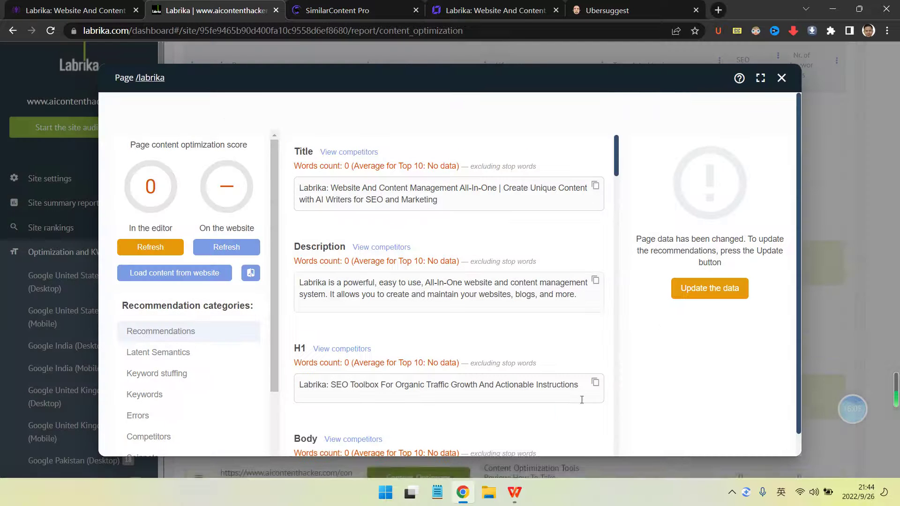
click(713, 291)
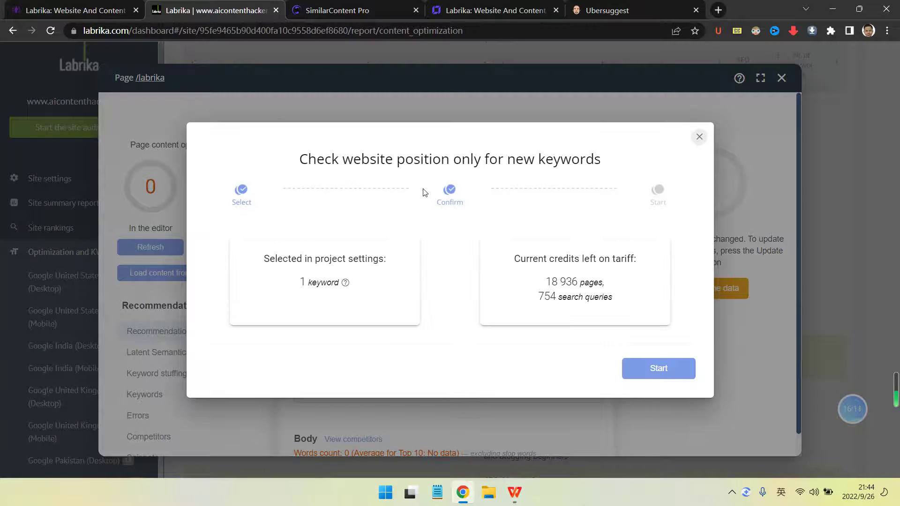
click(672, 364)
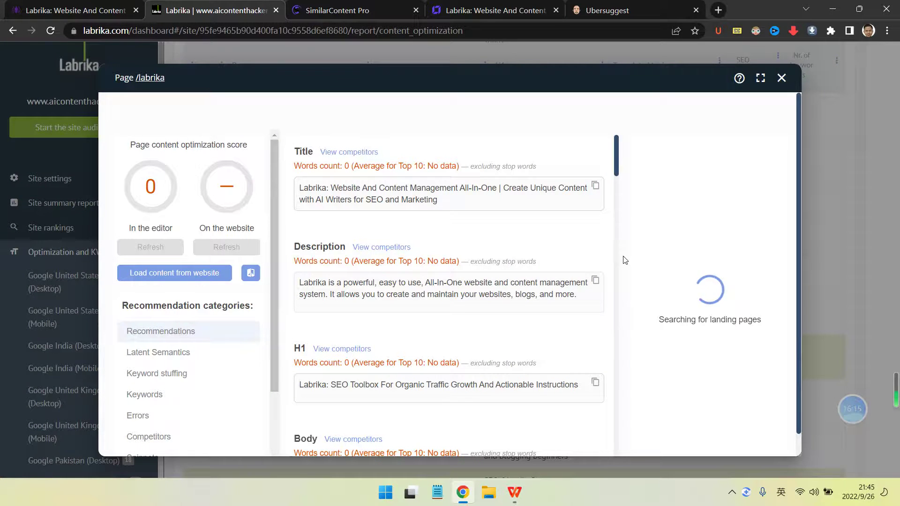
Step: Switch to SimilarContent Pro and set up a new project with the search query "seo analytics tools" for Desktop
click(492, 10)
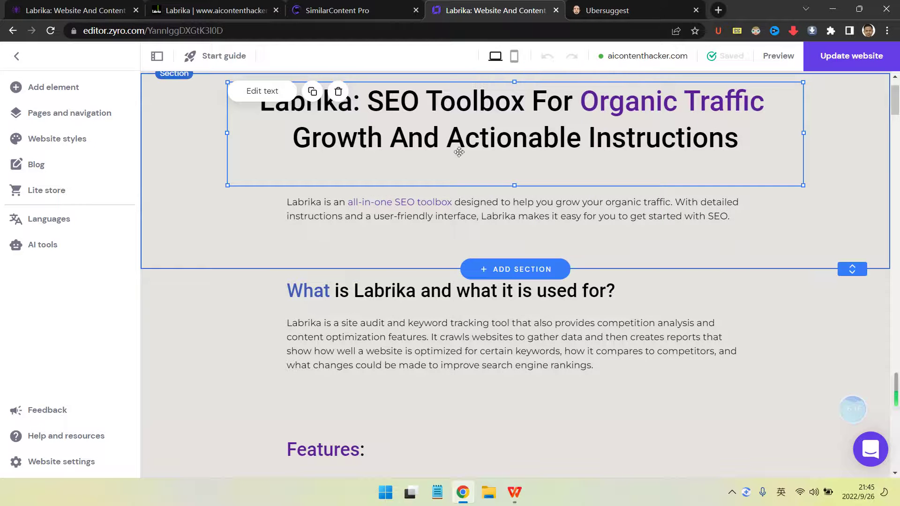
click(341, 10)
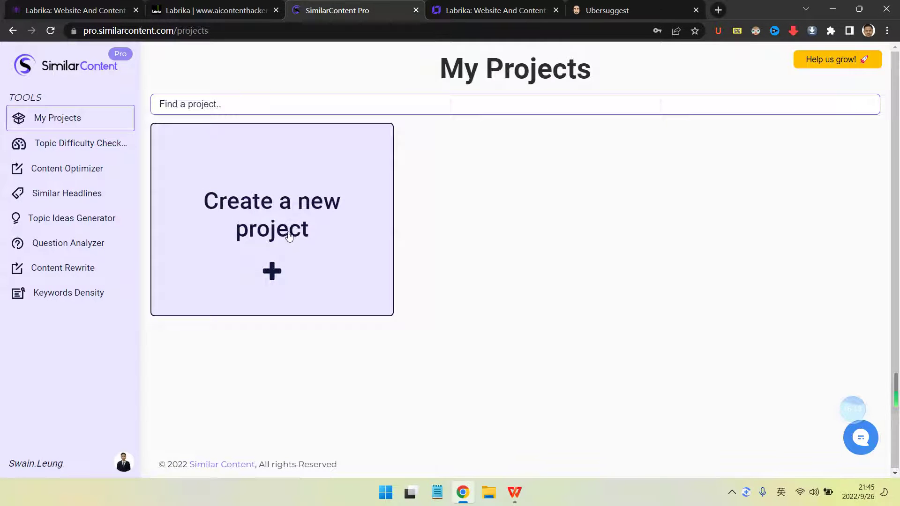
click(308, 227)
click(403, 164)
key(ctrl+v)
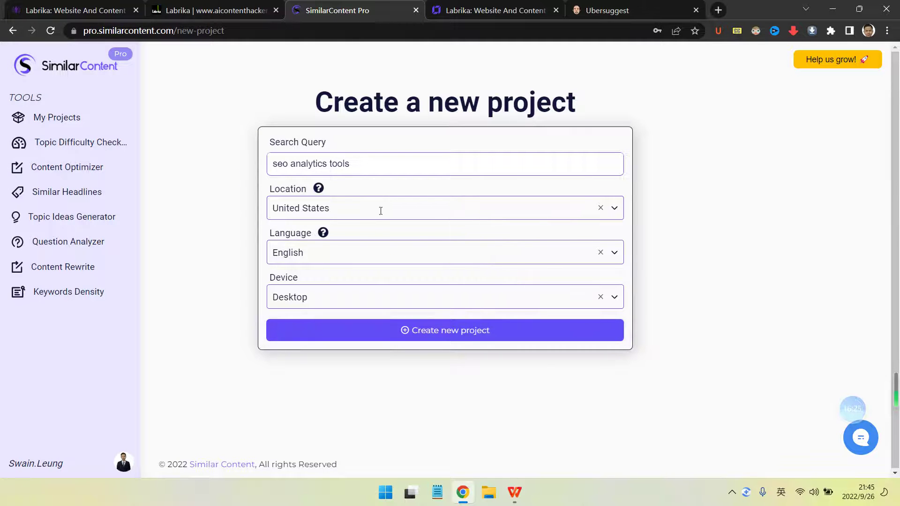
click(346, 299)
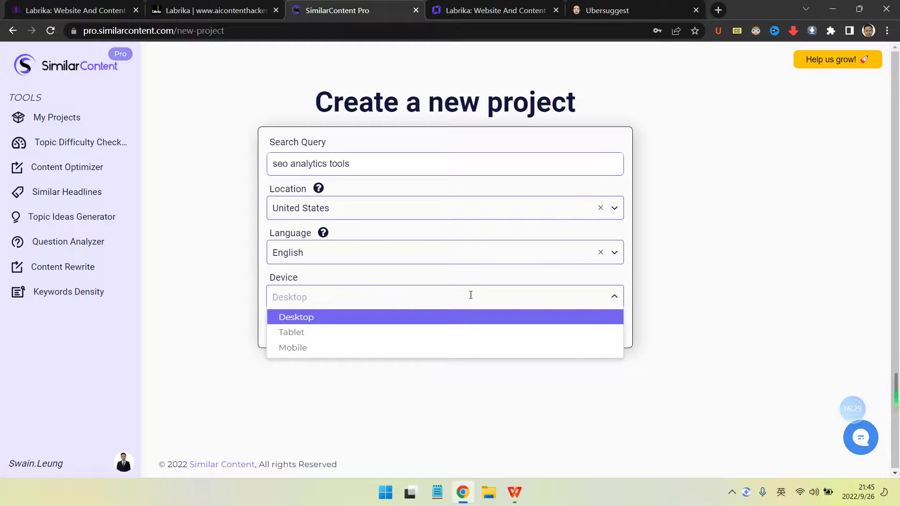
click(329, 318)
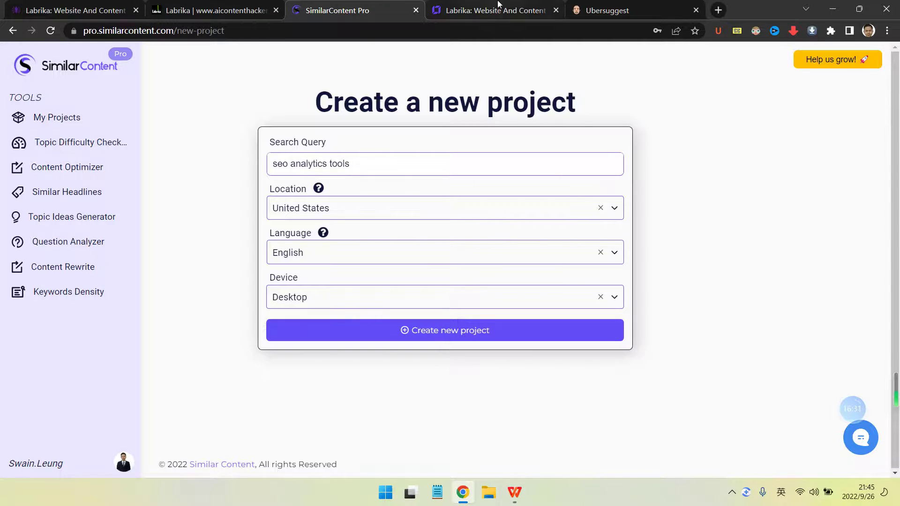
Step: Check the progress of the Labrika page analysis and return to the SimilarContent Pro new project form, keeping Desktop as the device
click(198, 5)
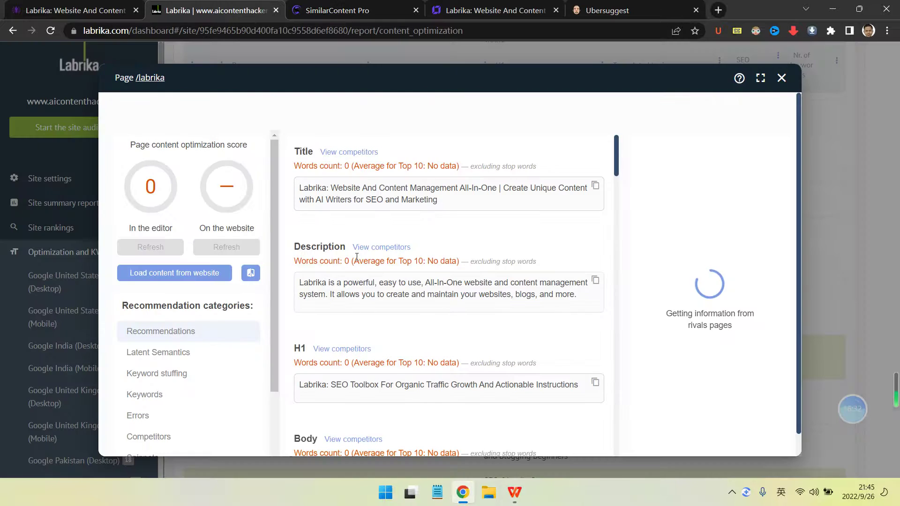
click(356, 14)
click(342, 300)
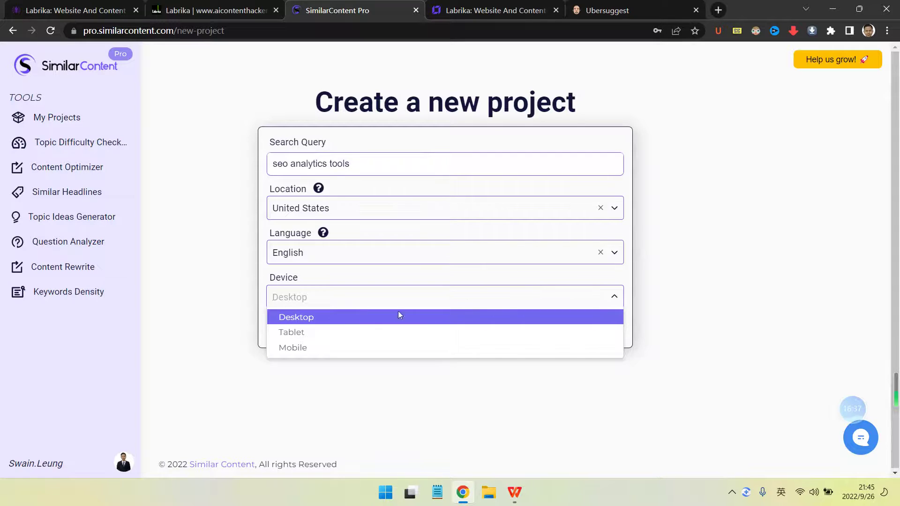
click(360, 322)
click(211, 10)
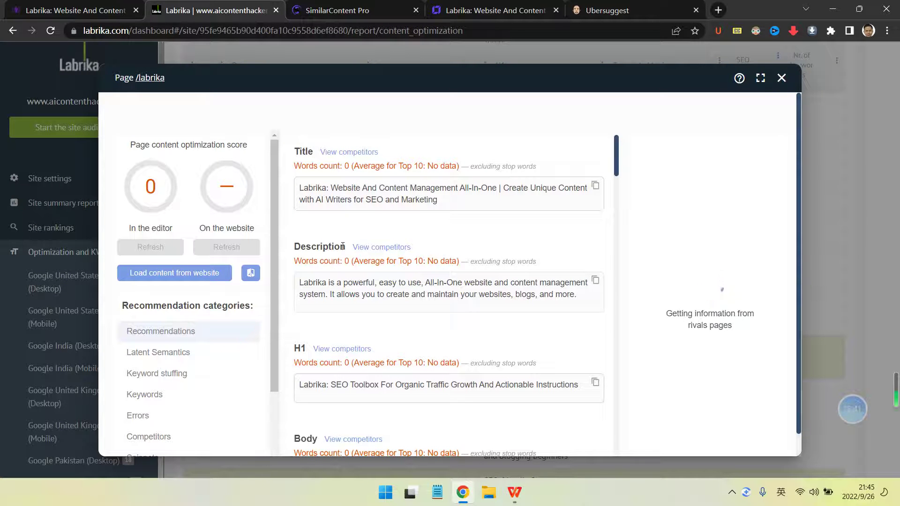
click(367, 4)
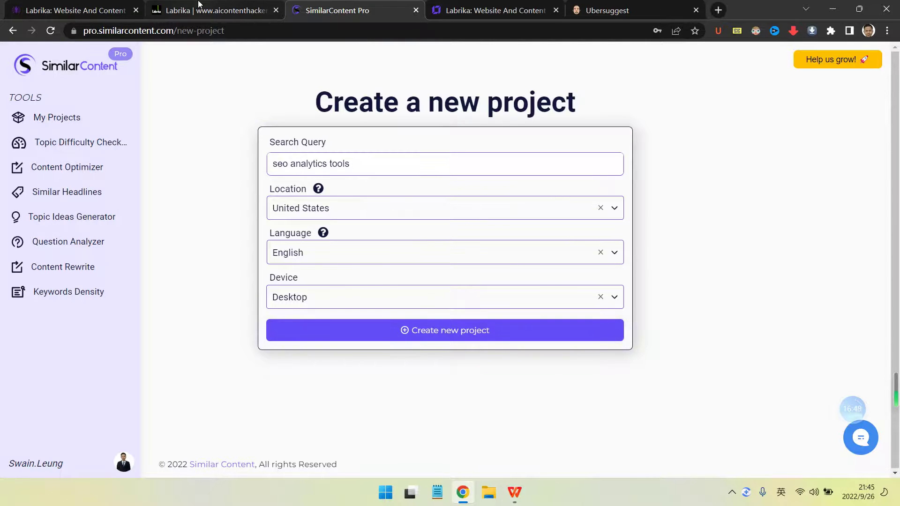
click(211, 11)
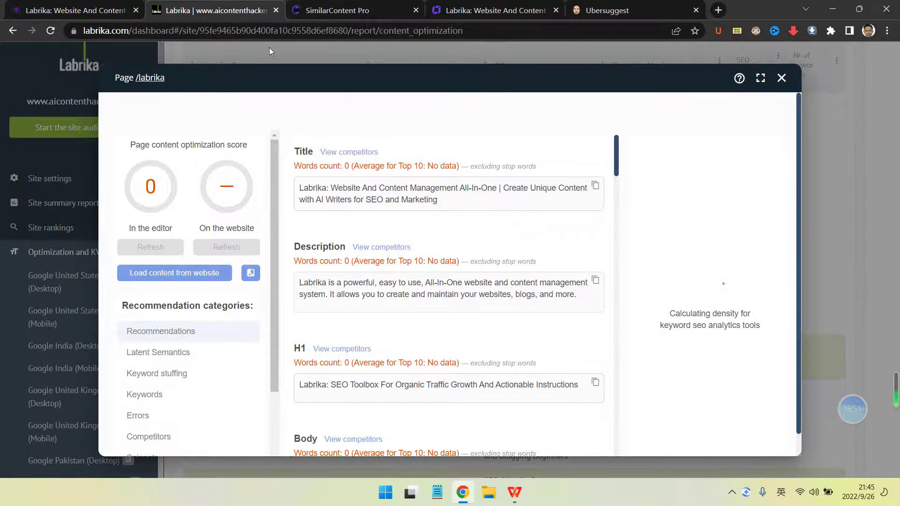
click(338, 11)
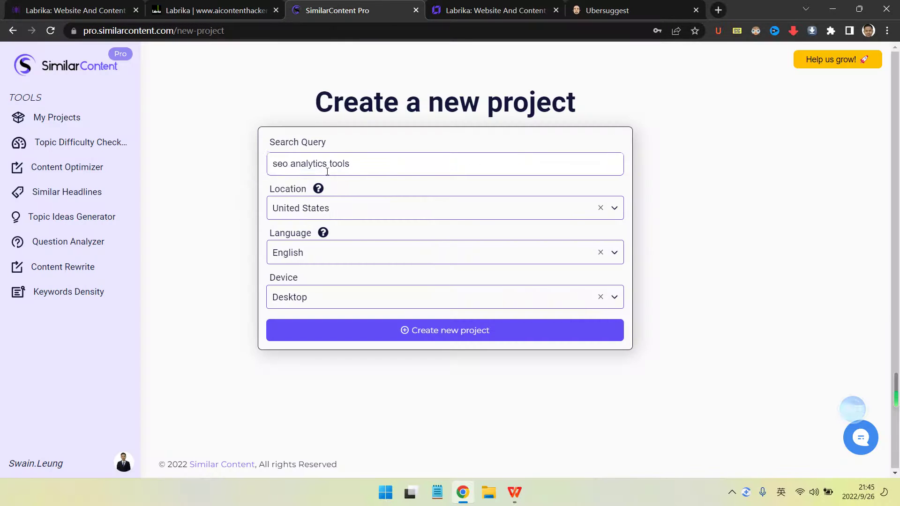
Step: Create the "seo analytics tools" project in SimilarContent Pro for United States, English and Desktop
click(350, 288)
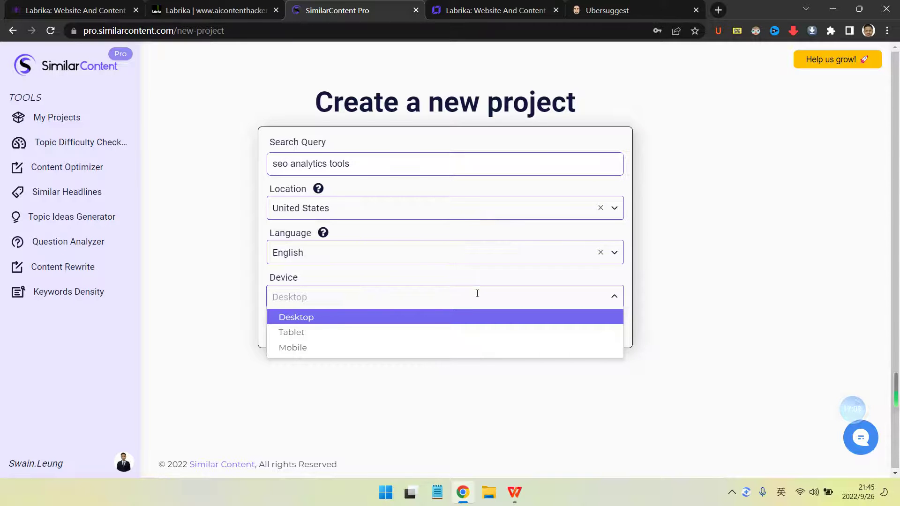
click(634, 333)
click(516, 337)
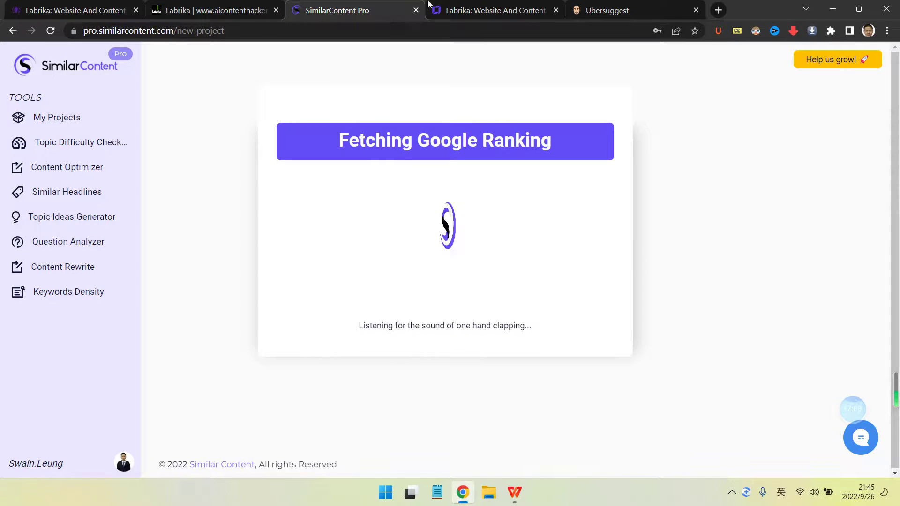
Step: Check the Labrika analysis, look over the published Labrika article up to its title, and return to Labrika's content optimizer
click(202, 11)
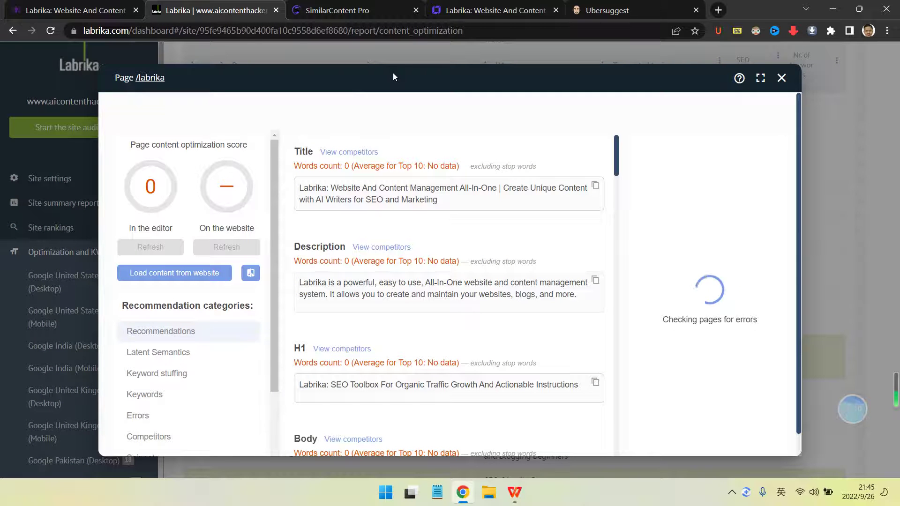
key(ctrl+shift+Tab)
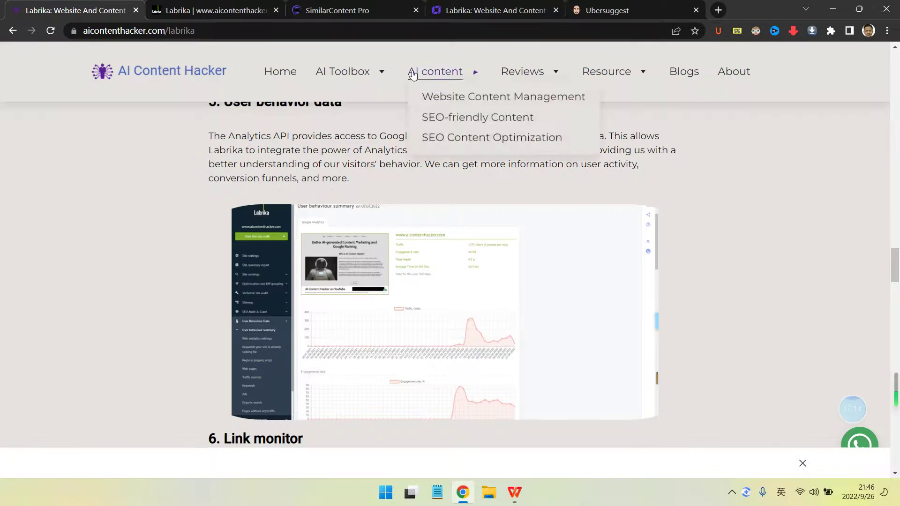
scroll(514, 265, up, 10)
scroll(516, 261, up, 15)
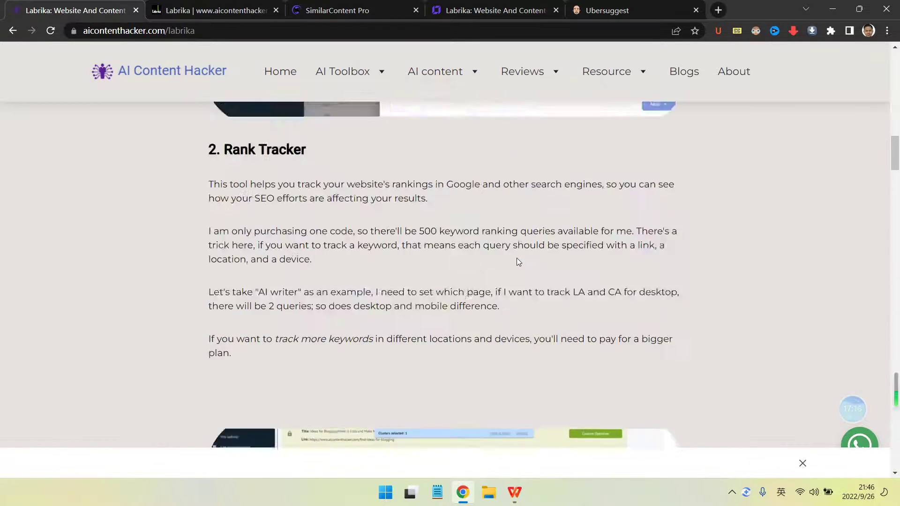
scroll(515, 256, up, 12)
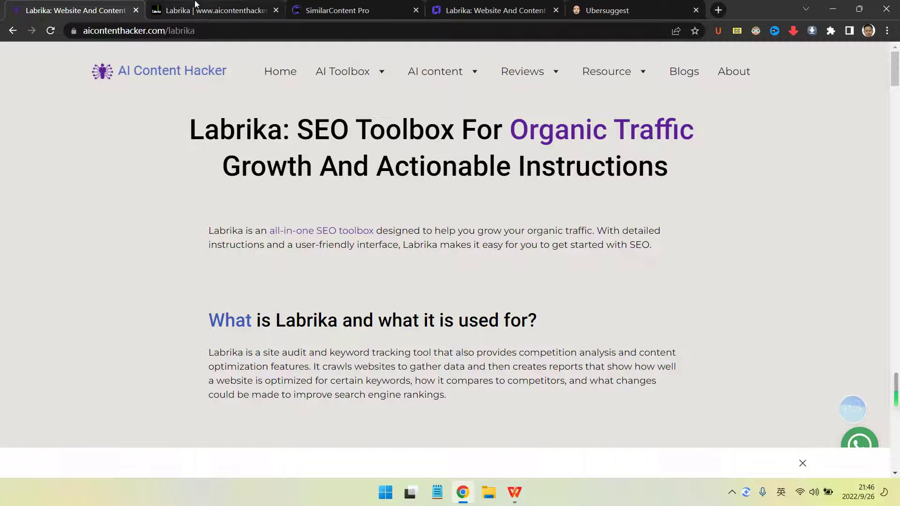
click(197, 9)
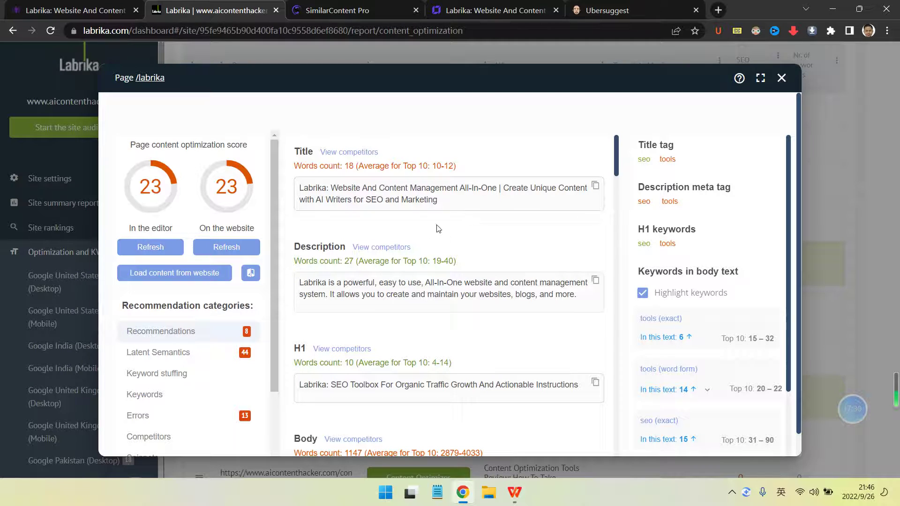
Step: Compare the published article with the content optimizer's recommendations for title, description, H1, body text and keyword counts
click(112, 10)
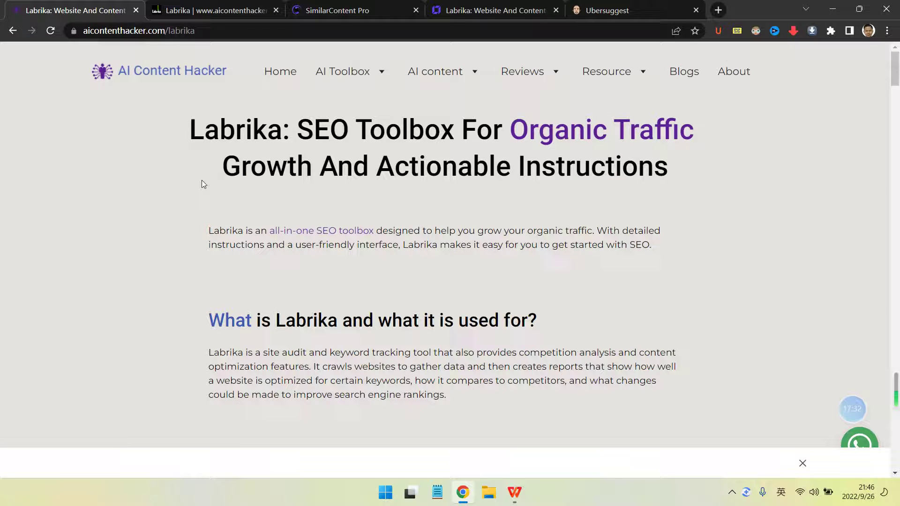
click(226, 4)
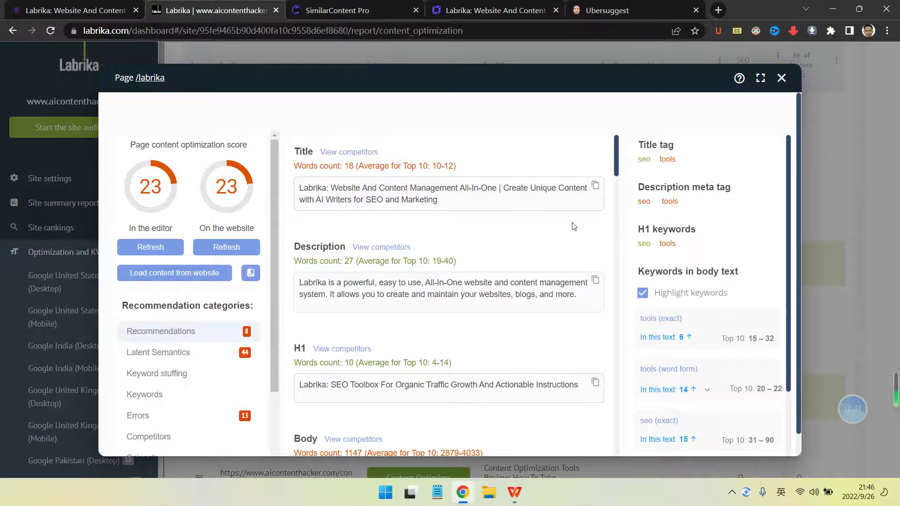
scroll(730, 250, down, 2)
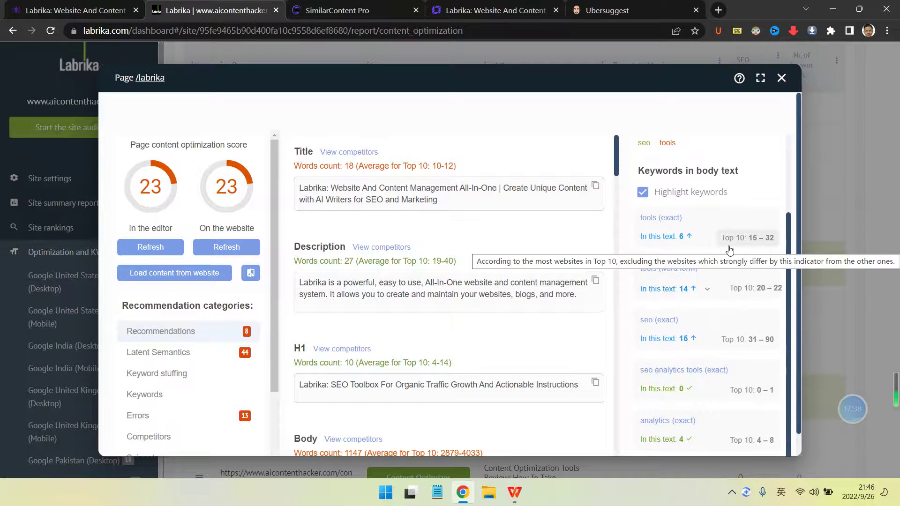
scroll(730, 250, up, 2)
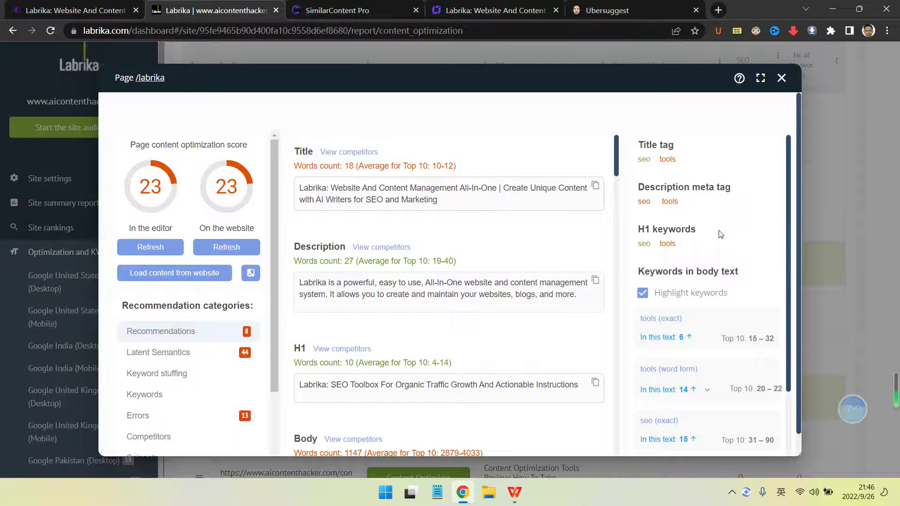
scroll(519, 231, down, 1)
scroll(519, 231, down, 6)
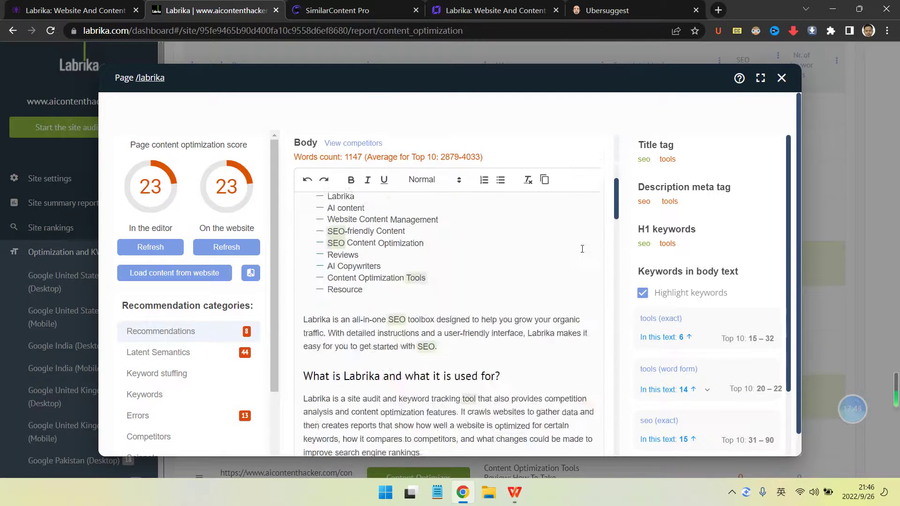
scroll(608, 266, up, 6)
scroll(608, 266, up, 1)
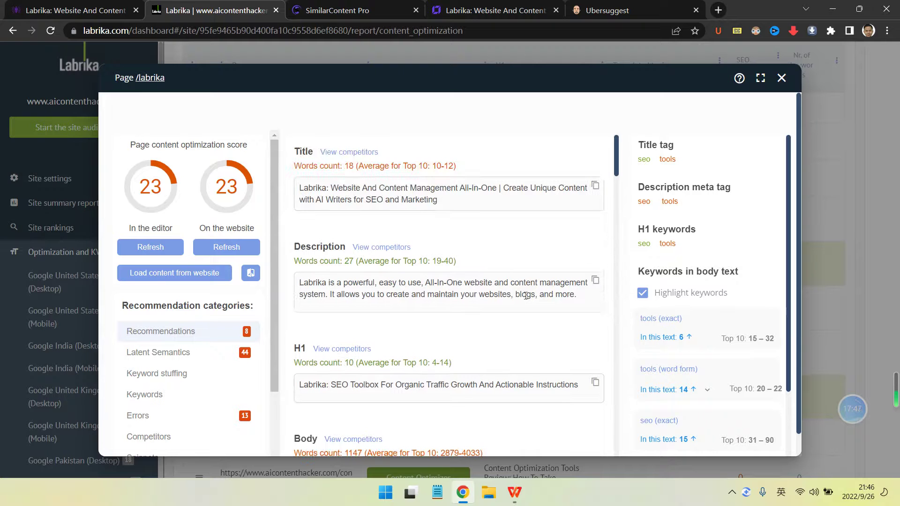
click(496, 189)
scroll(471, 245, down, 5)
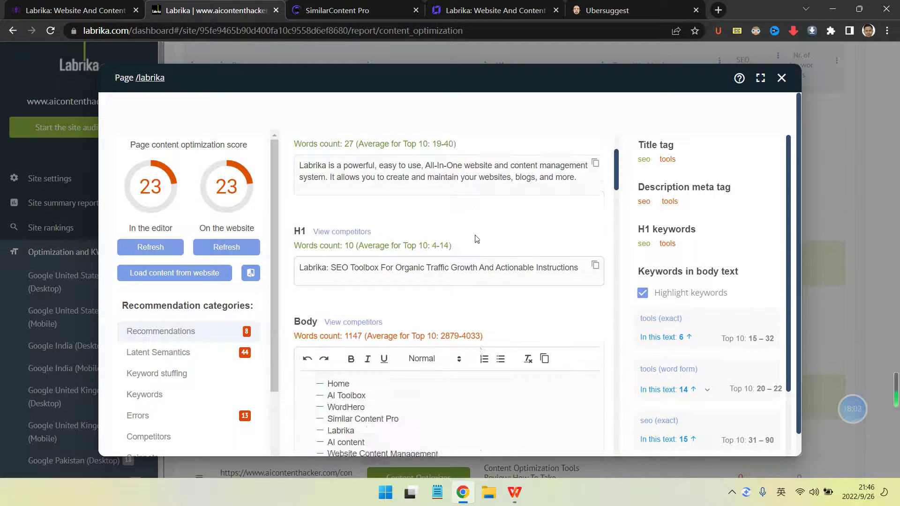
scroll(478, 237, up, 5)
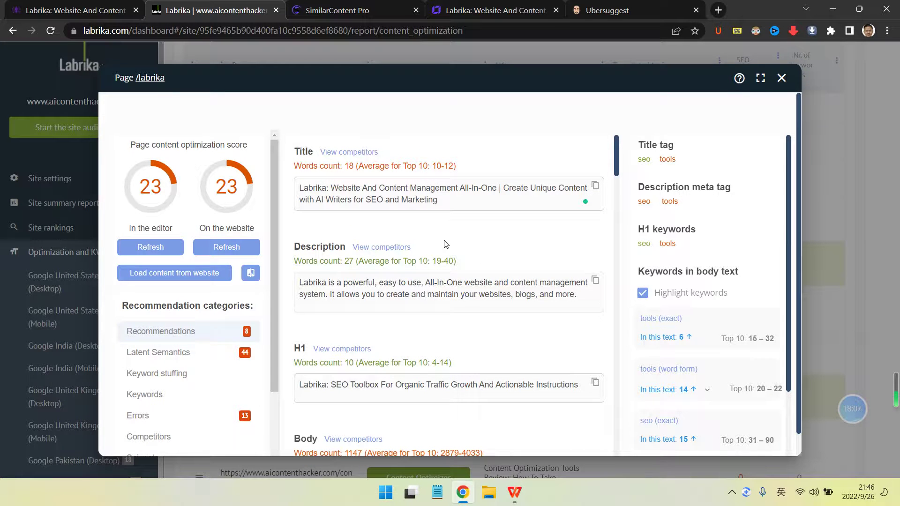
Step: Delete "| Create Unique Content with AI Writers for SEO and Marketing" from the end of the page title
drag(331, 188, 468, 190)
click(440, 199)
drag(385, 189, 471, 190)
click(447, 193)
drag(497, 188, 508, 199)
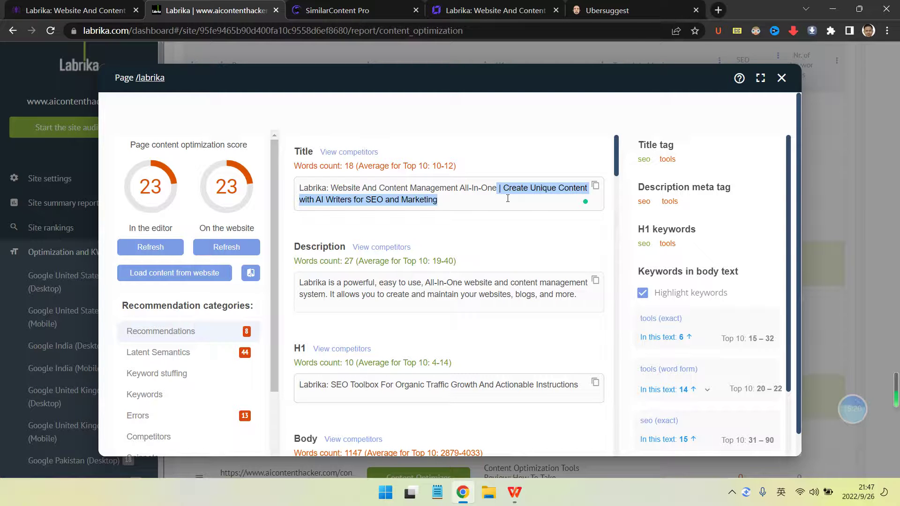
key(BackSpace)
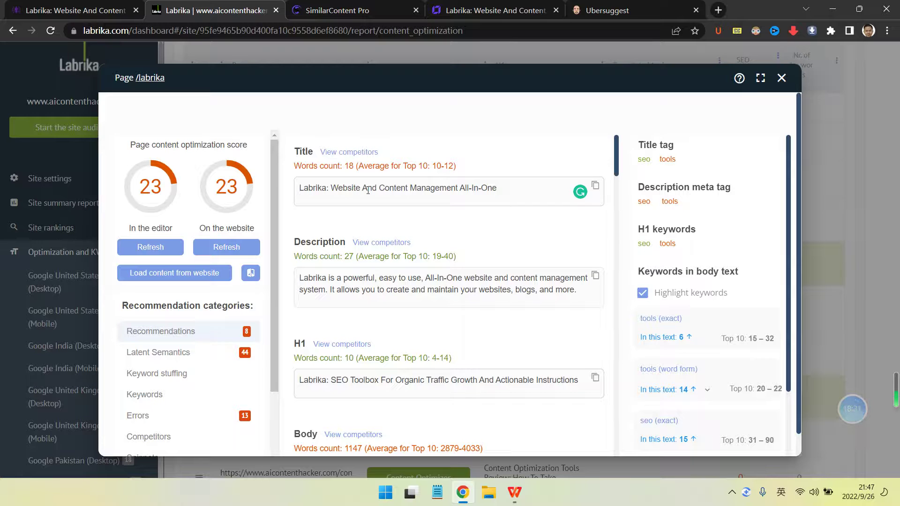
Step: Replace "And Content Management All-In-One" in the page title with "SEO Analytics Tools"
drag(363, 189, 526, 189)
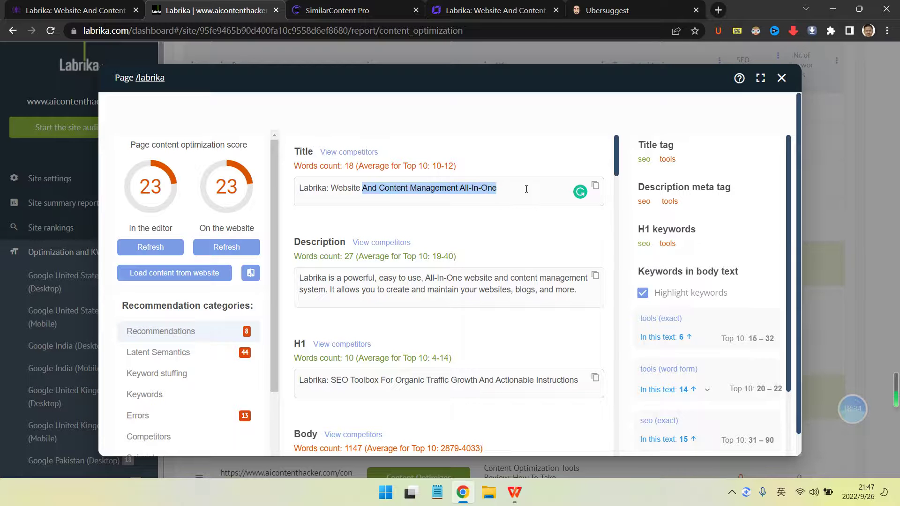
text(seo analytics tools)
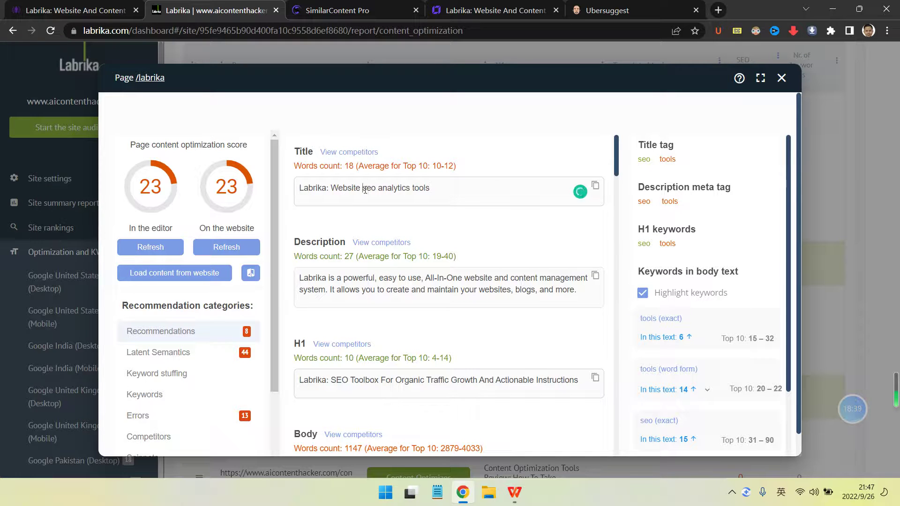
drag(364, 189, 377, 190)
text(SEO)
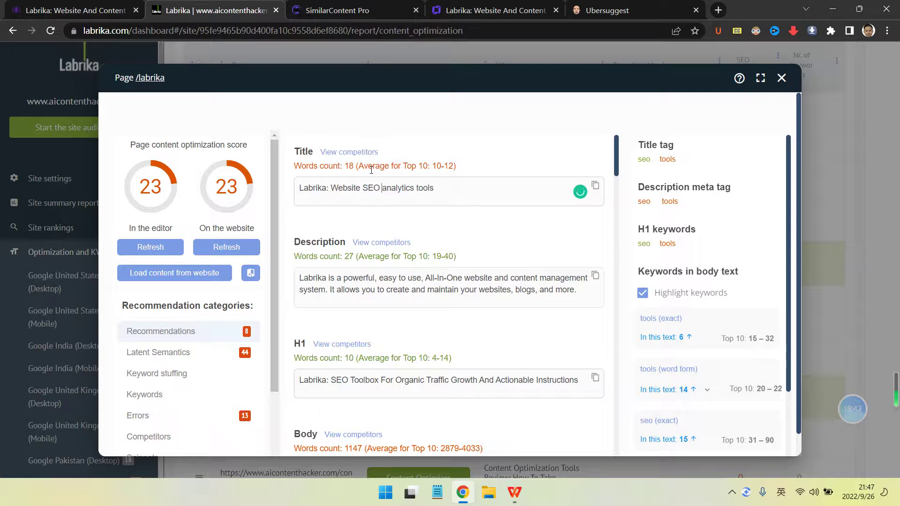
key(BackSpace)
text(A)
click(419, 187)
key(BackSpace)
text(T)
click(472, 189)
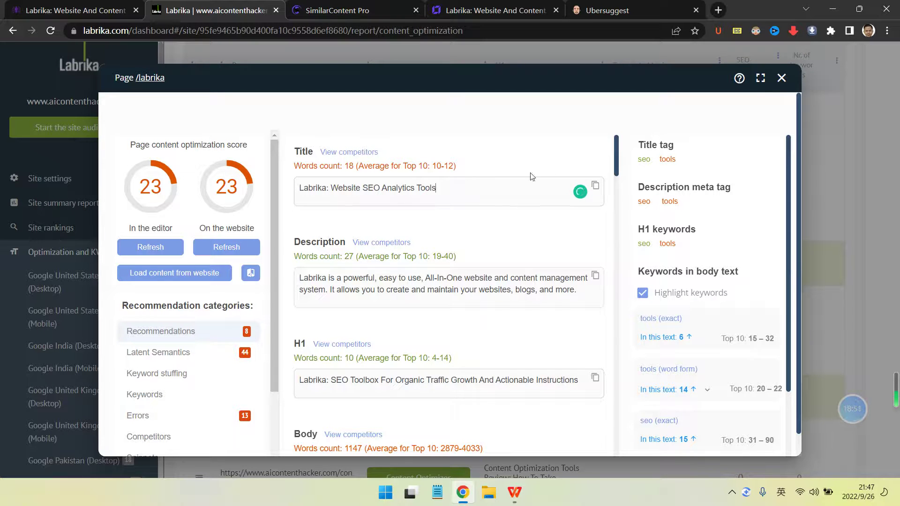
Step: Extend the page title with "for Mutiple Sites" after "Labrika: Website SEO Analytics Tools"
double_click(350, 165)
click(358, 166)
drag(380, 189, 298, 189)
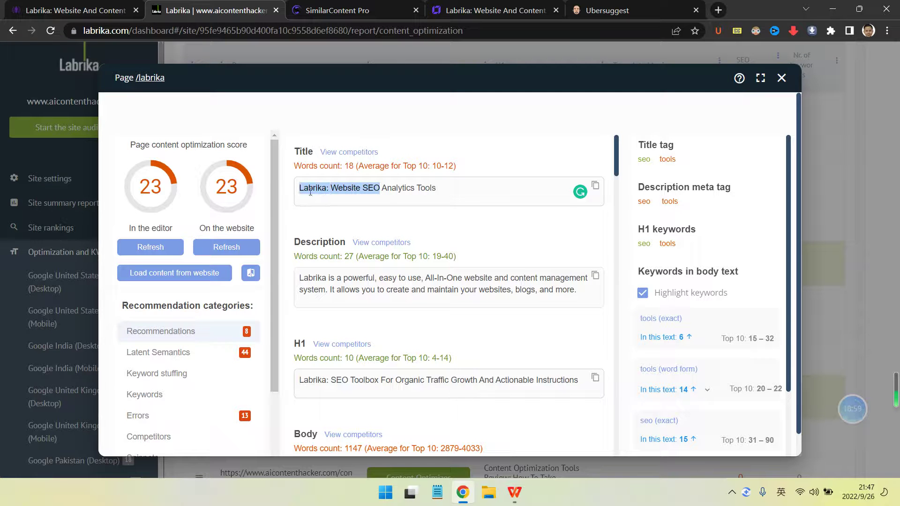
click(455, 186)
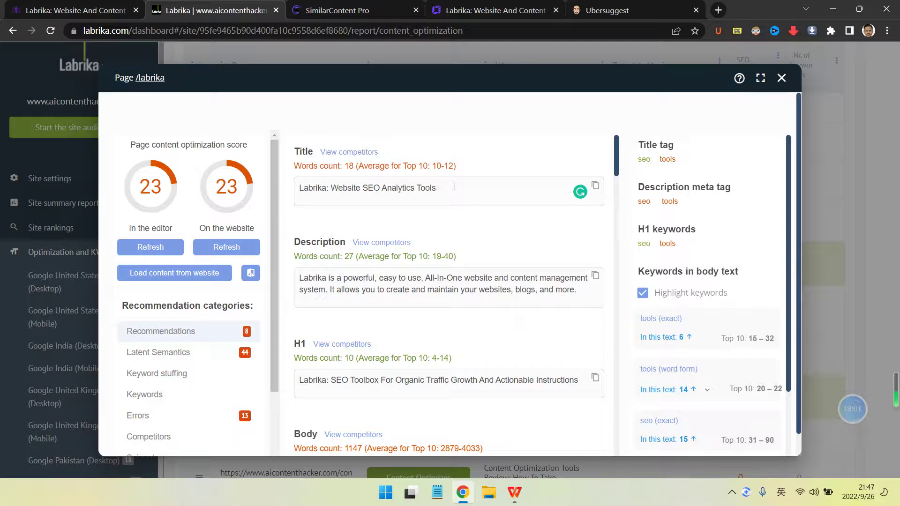
text(F)
key(BackSpace)
text(for)
text(Mutiple Webi)
key(BackSpace)
text(sites)
key(BackSpace)
key(BackSpace)
key(BackSpace)
key(BackSpace)
key(BackSpace)
key(BackSpace)
key(BackSpace)
text(Sites)
scroll(382, 254, down, 1)
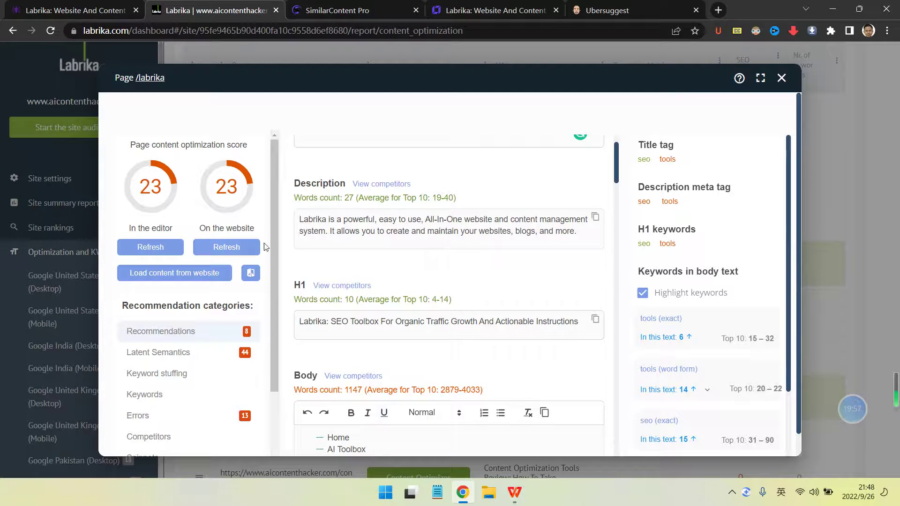
scroll(445, 188, up, 1)
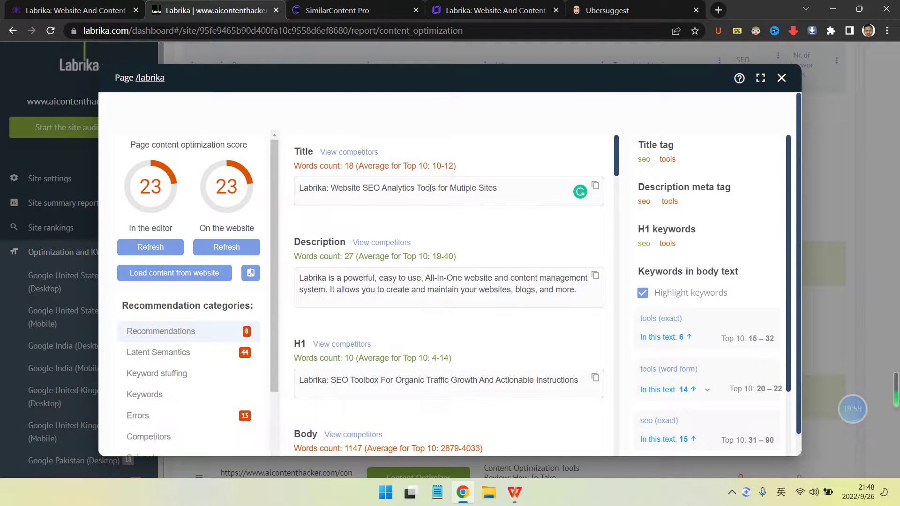
drag(381, 187, 440, 194)
click(501, 188)
Step: Copy the web address of the published Labrika article on aicontenthacker.com
click(342, 6)
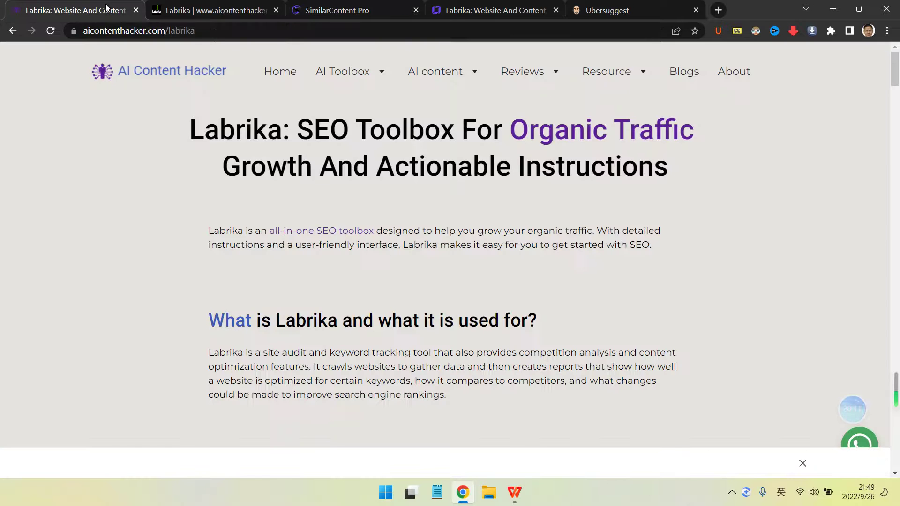
click(75, 10)
click(150, 31)
key(ctrl+c)
right_click(150, 31)
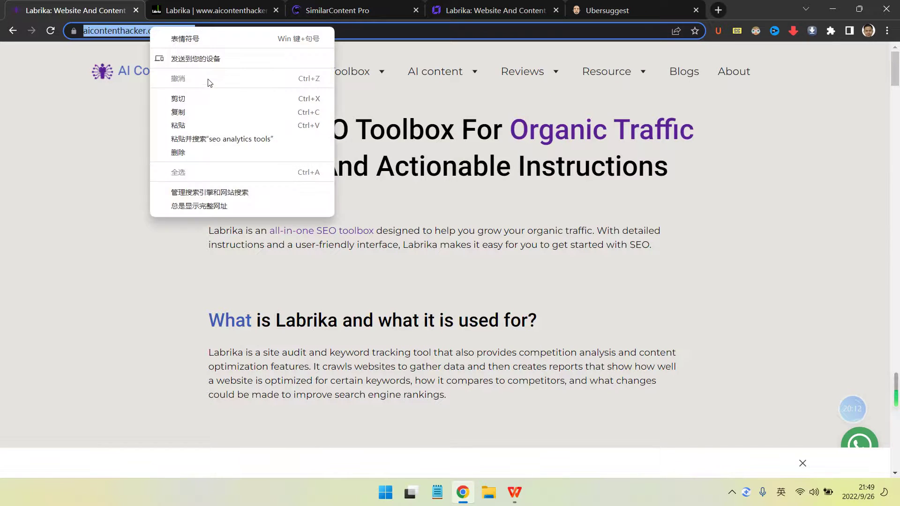
click(188, 106)
Step: Check whether the SimilarContent Pro project has loaded, and compare the body word count in Labrika with the Top 10 average
click(345, 5)
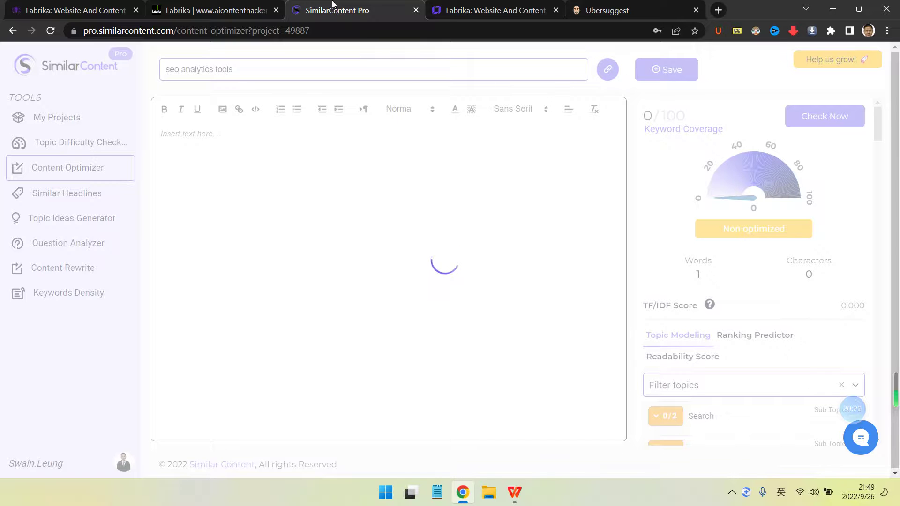
click(492, 11)
click(211, 10)
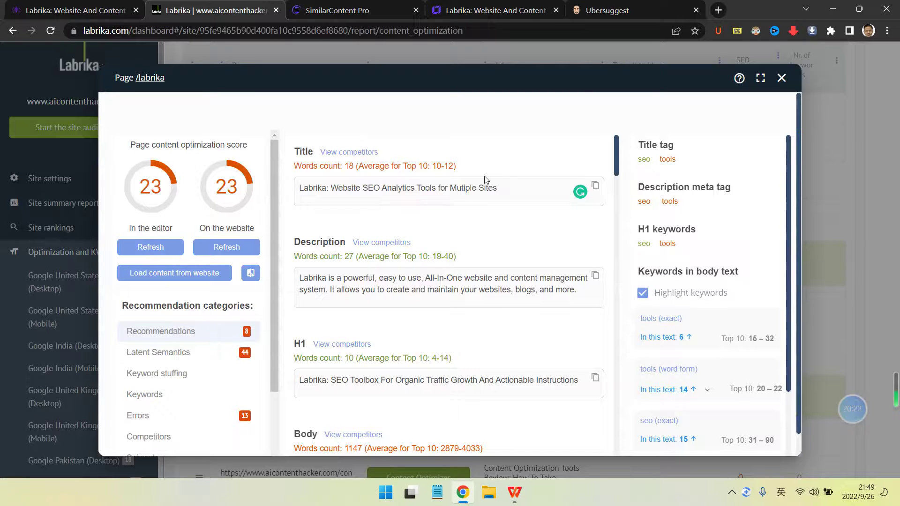
scroll(417, 272, down, 1)
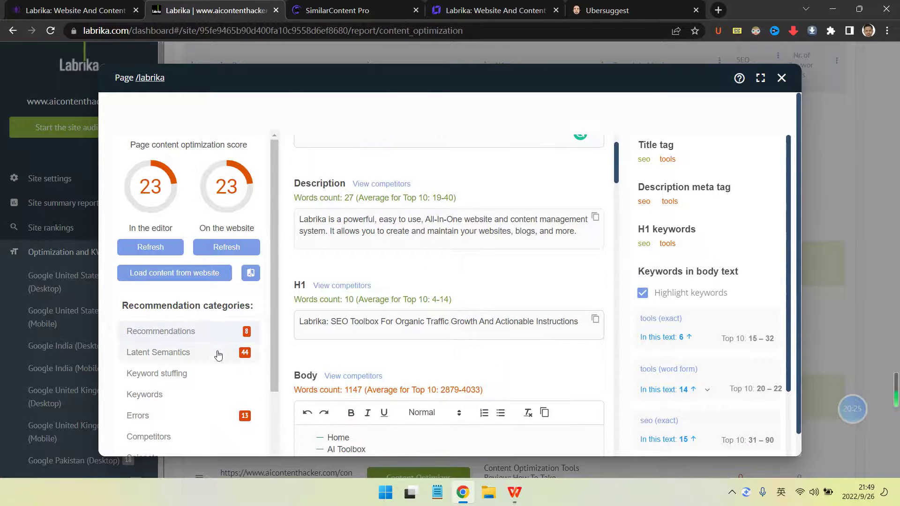
scroll(539, 234, up, 1)
scroll(469, 263, down, 4)
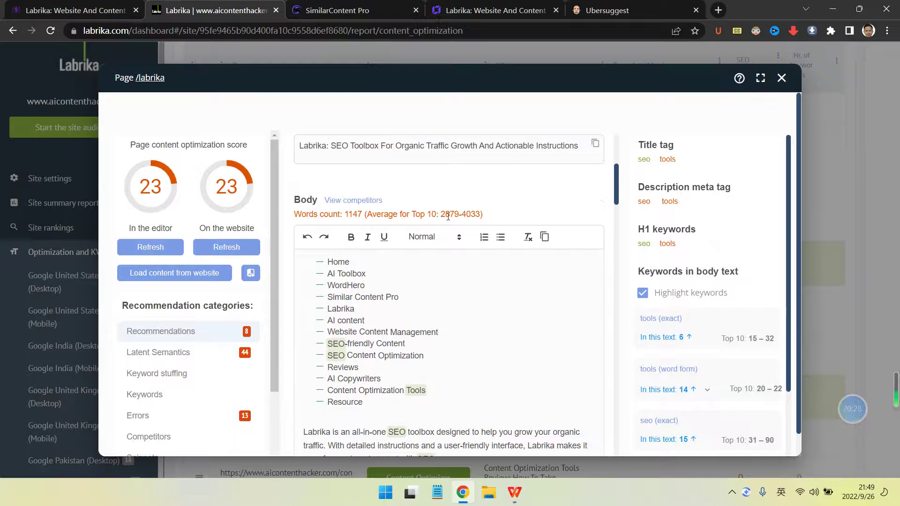
drag(441, 215, 476, 215)
click(445, 215)
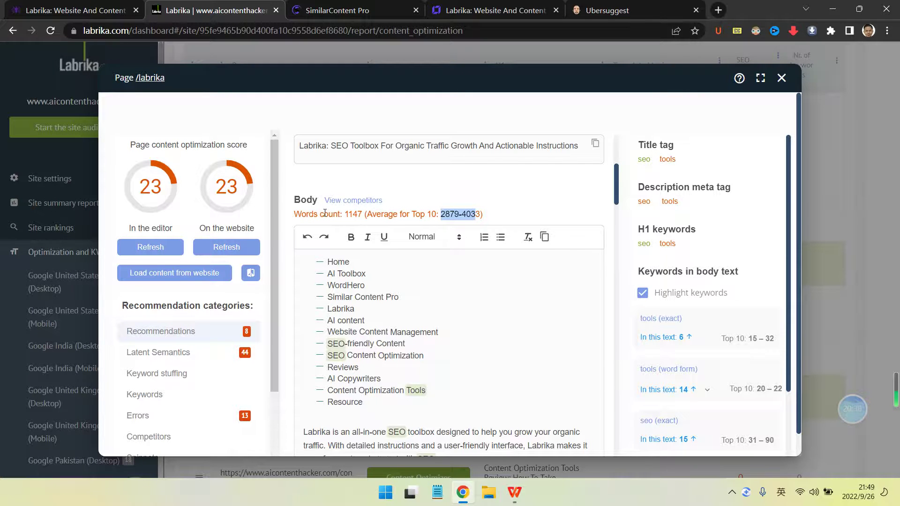
click(537, 190)
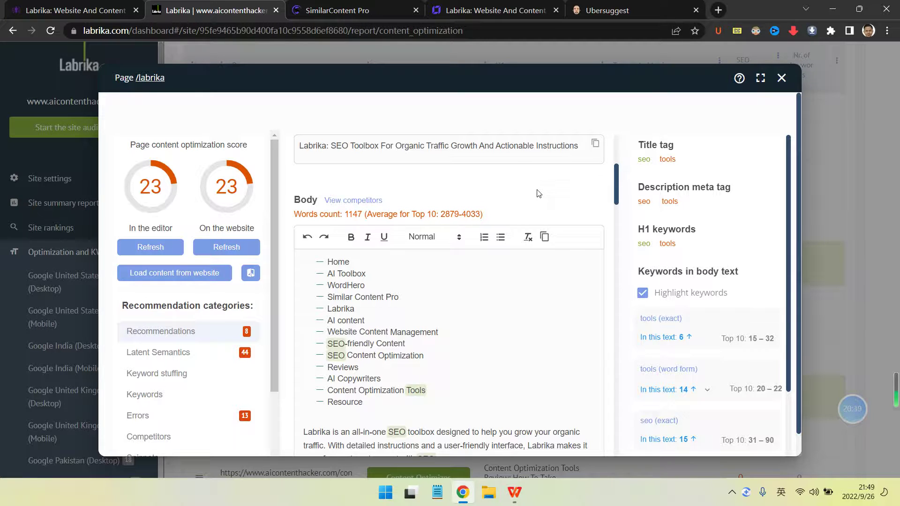
click(357, 8)
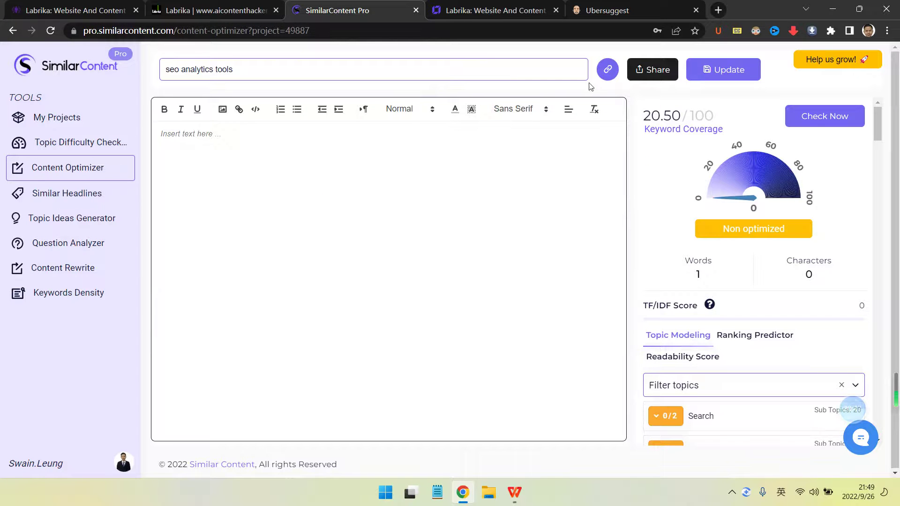
click(608, 70)
click(335, 252)
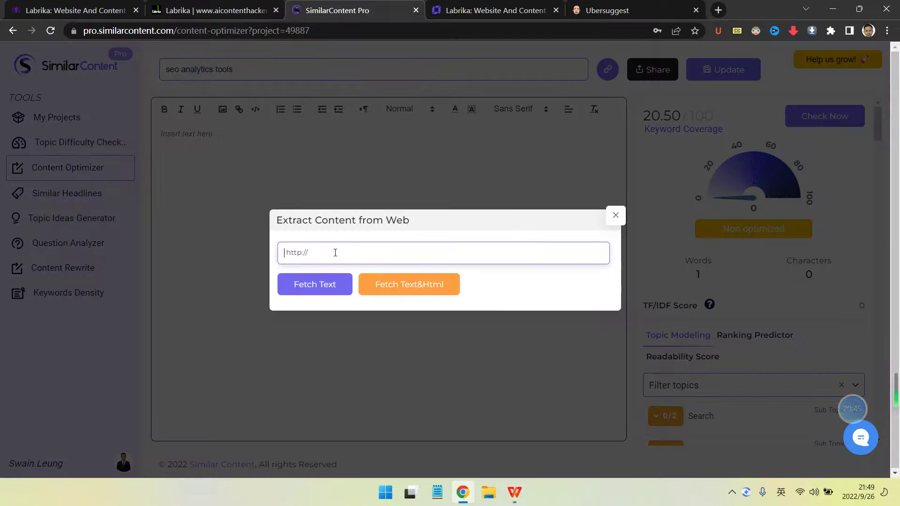
key(ctrl+v)
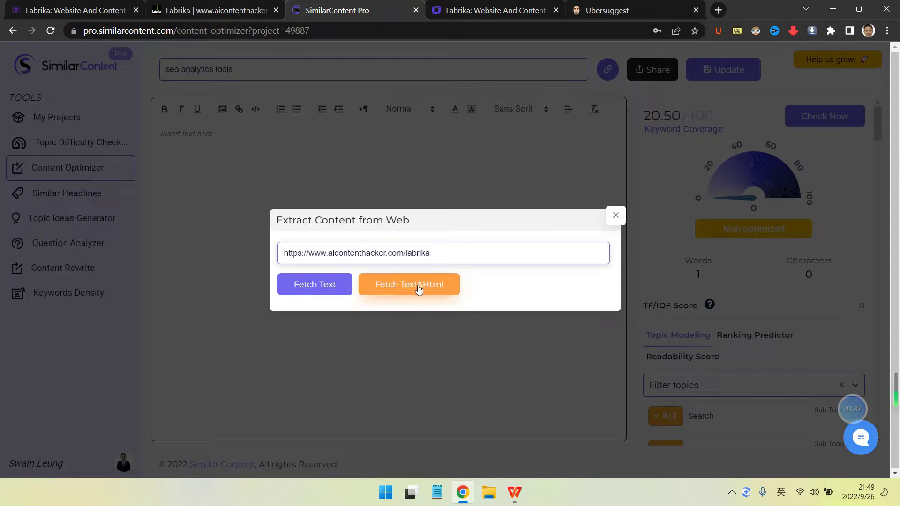
click(431, 286)
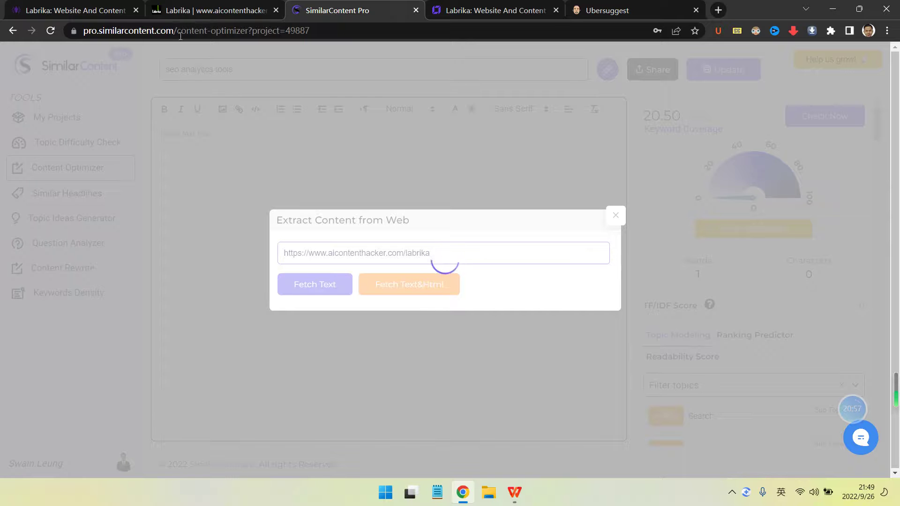
Step: Return to Labrika's content optimizer and look through the Latent Semantics terms recommended for the body text
click(166, 5)
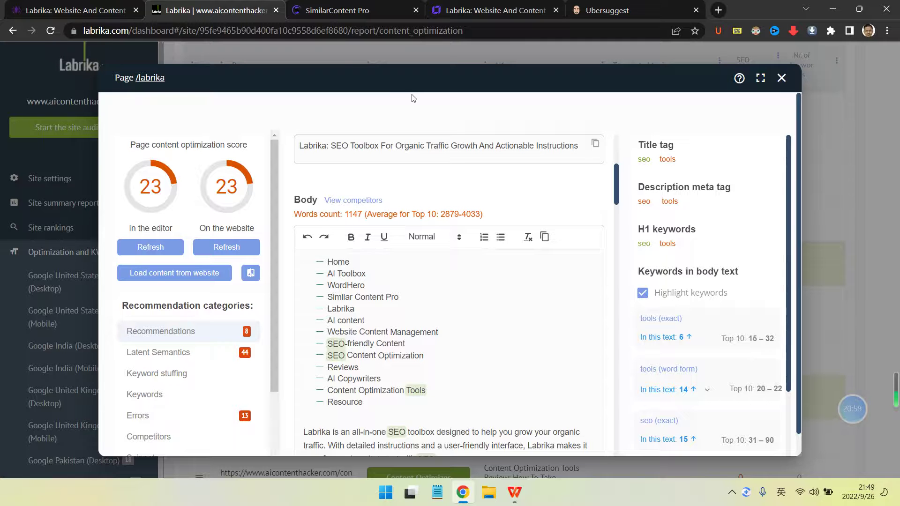
scroll(468, 320, down, 15)
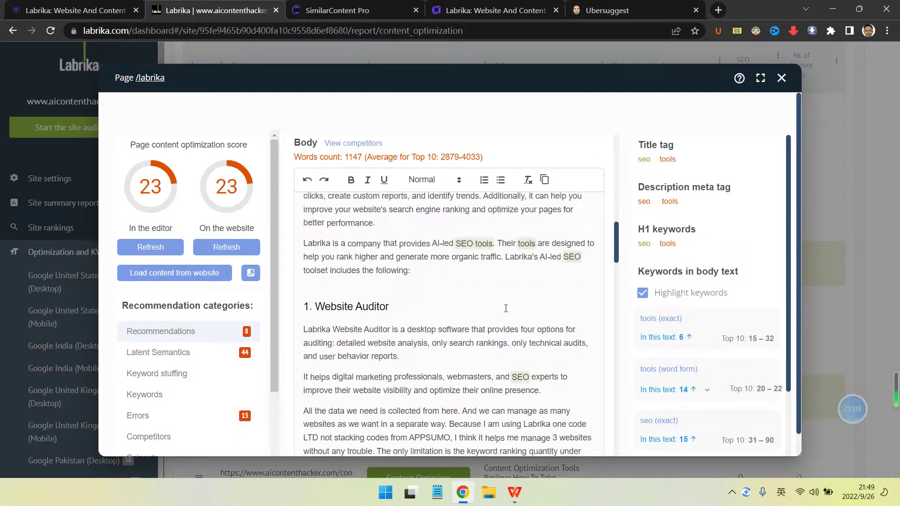
click(206, 353)
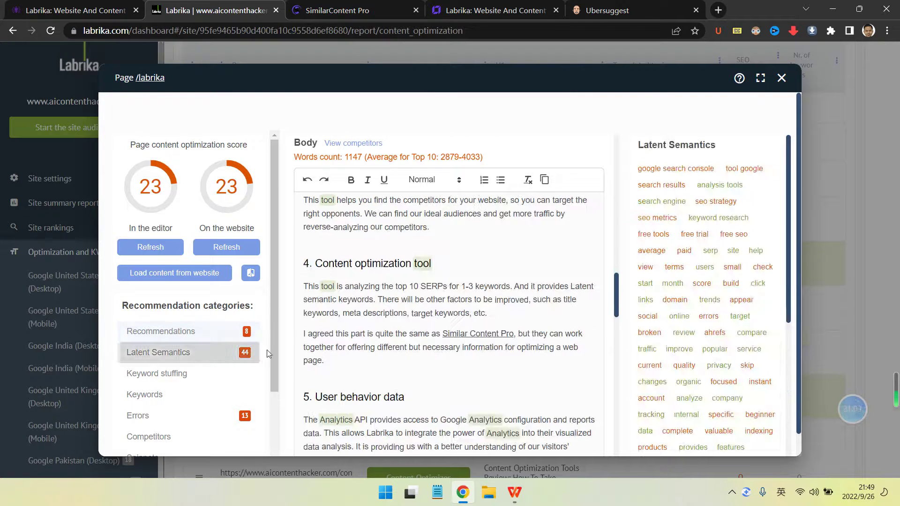
scroll(548, 314, down, 2)
scroll(704, 305, down, 6)
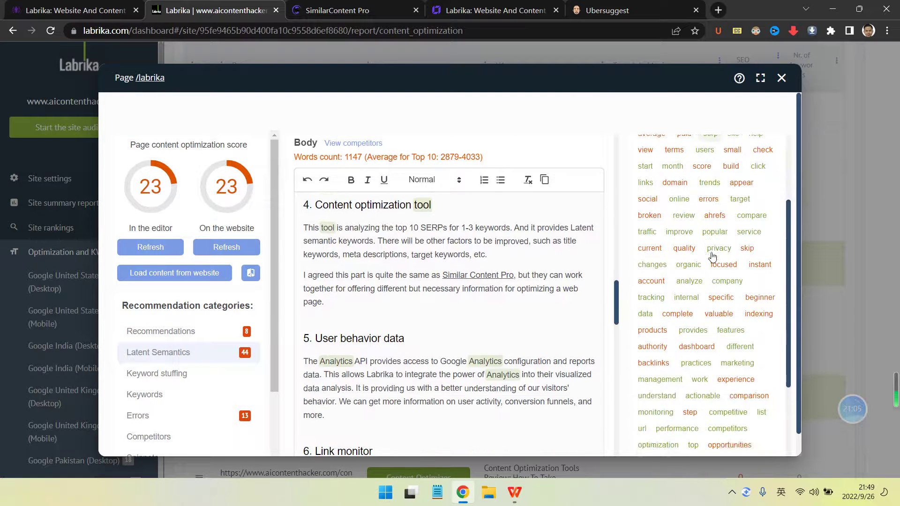
scroll(710, 321, up, 6)
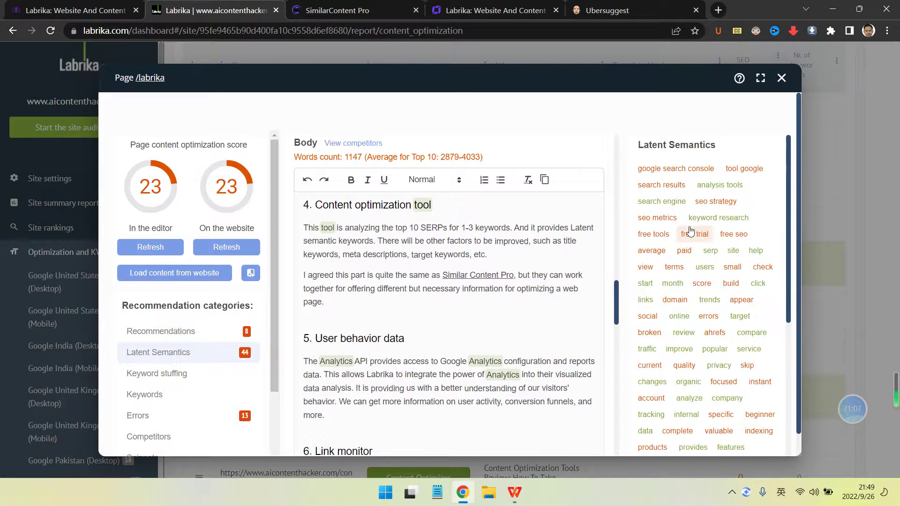
Step: Read through the article's body text in the editor and compare it with the recommended Latent Semantics terms
scroll(600, 273, up, 5)
scroll(613, 257, up, 6)
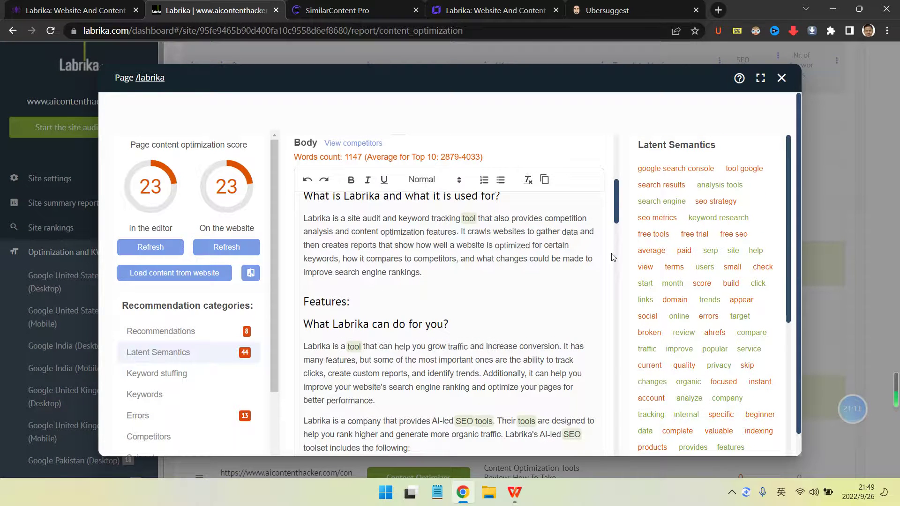
scroll(579, 264, up, 3)
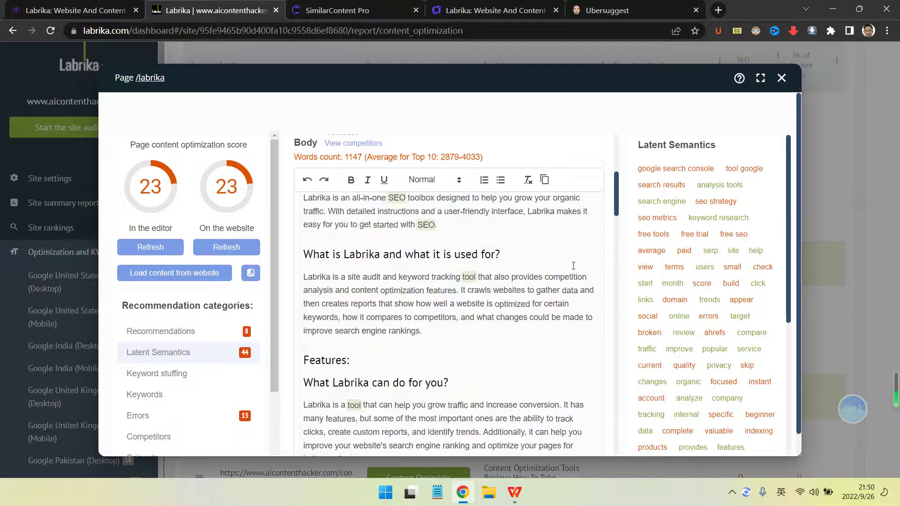
scroll(573, 266, up, 3)
scroll(568, 207, down, 9)
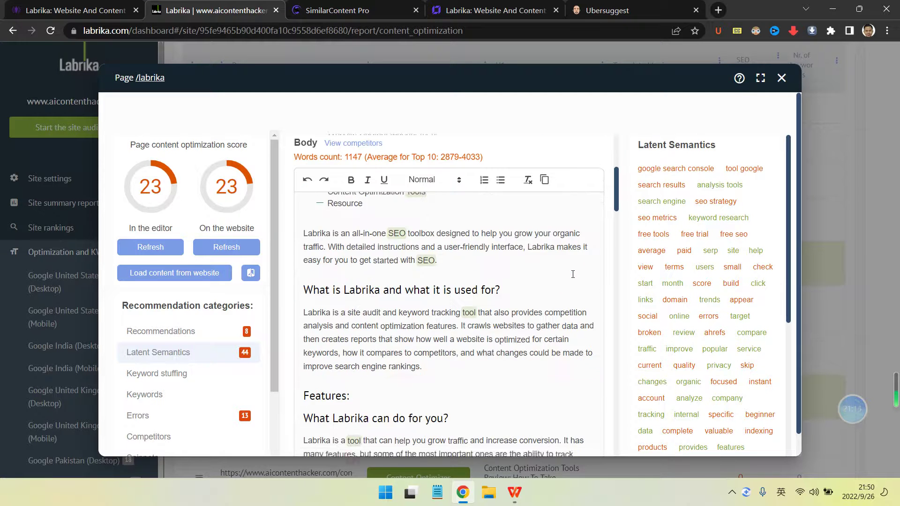
scroll(499, 279, down, 15)
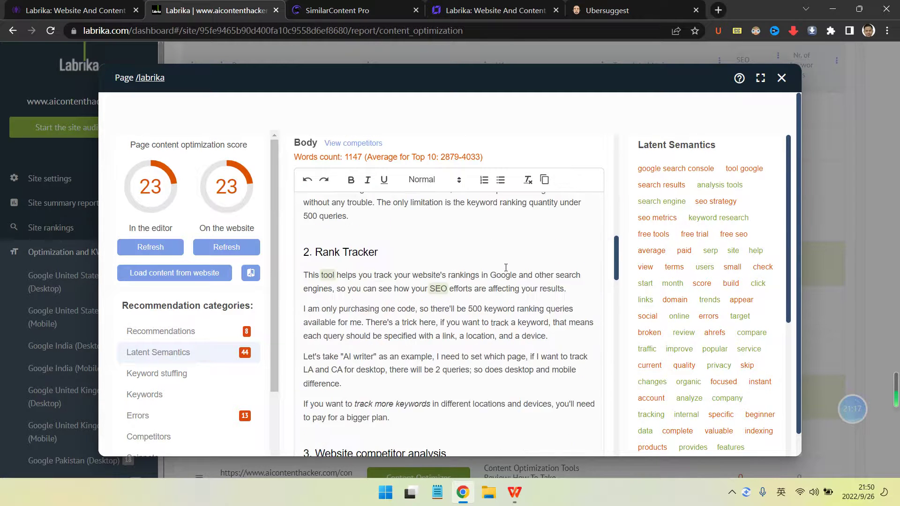
scroll(690, 281, down, 6)
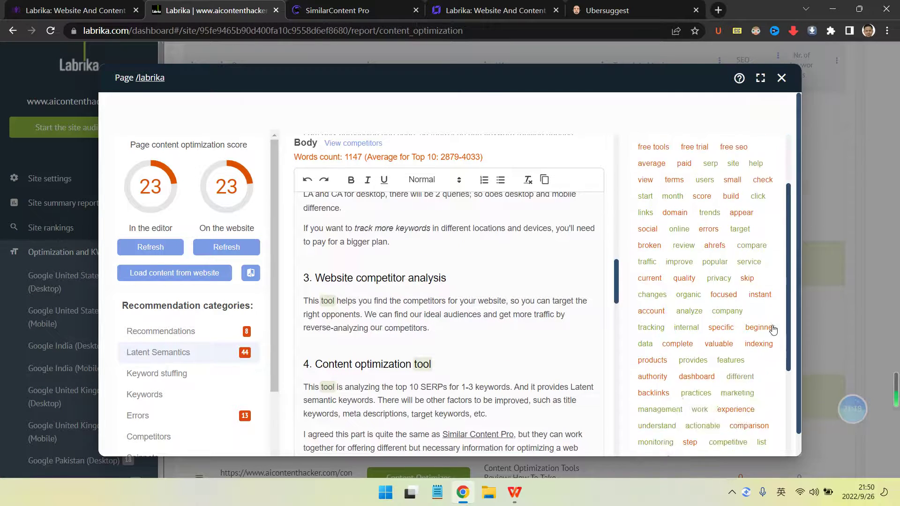
scroll(554, 331, down, 10)
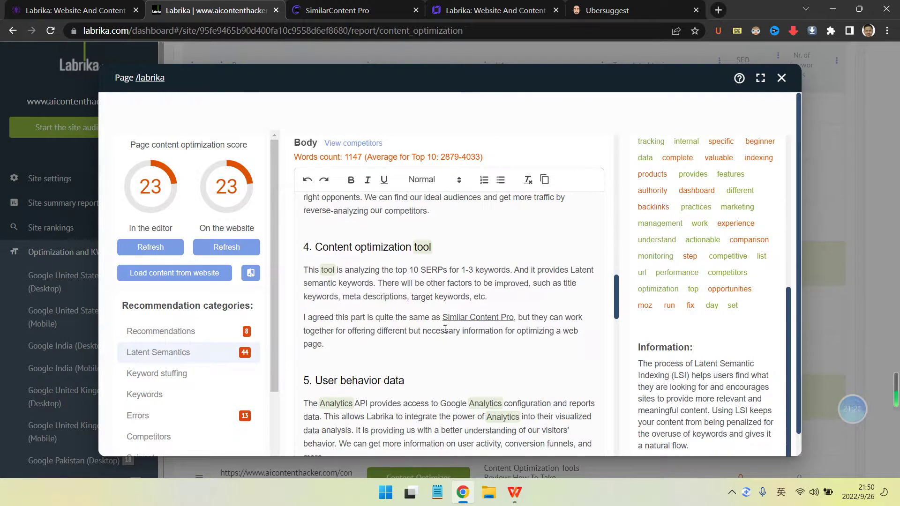
scroll(455, 331, down, 8)
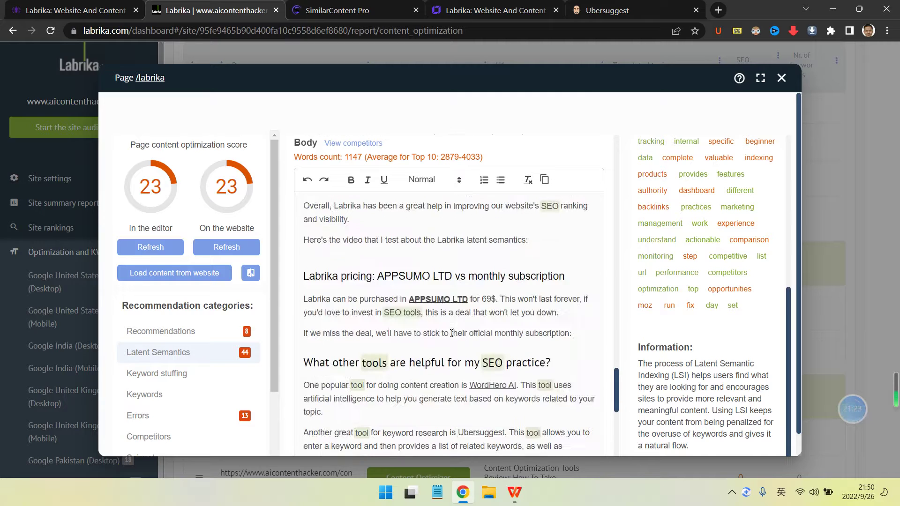
Step: Check whether SimilarContent Pro has finished fetching the article, and return to Labrika to read the end of the body text
click(469, 10)
click(337, 10)
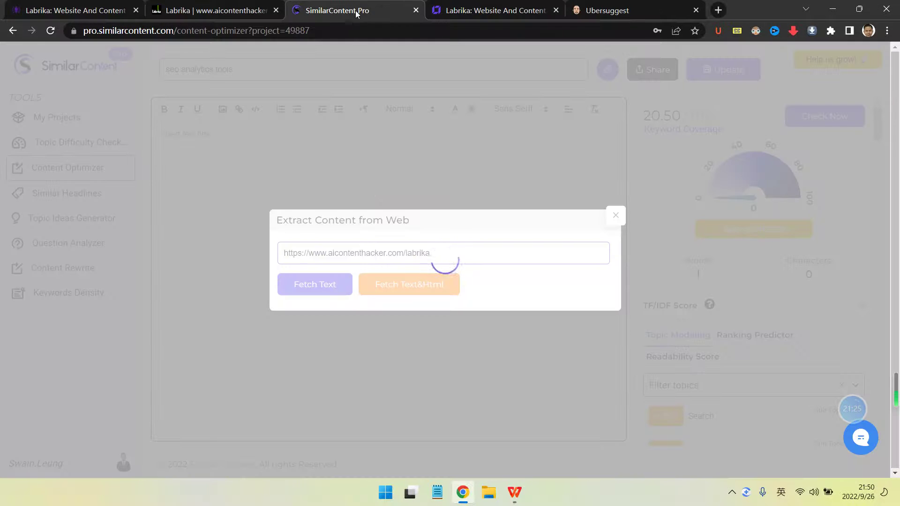
click(235, 14)
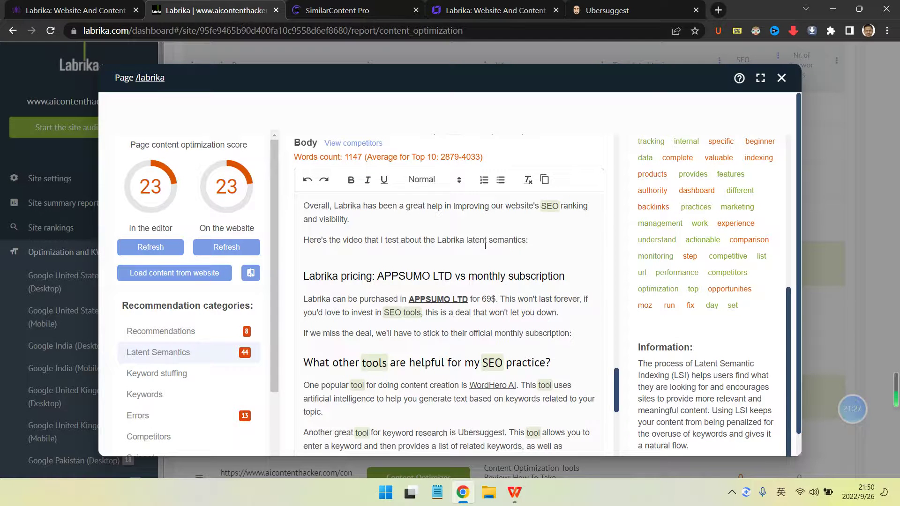
scroll(494, 249, down, 1)
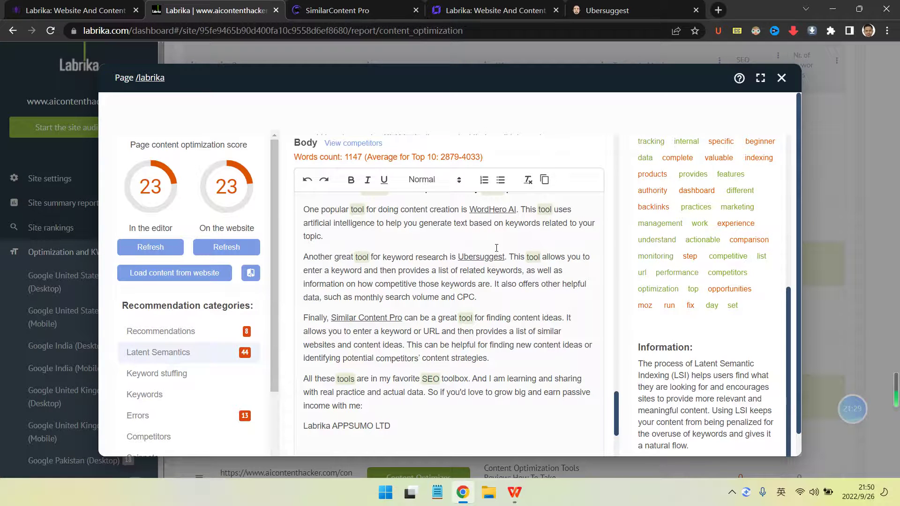
Step: Open the page's Errors category and examine the word count and spam penalization reason listed under Overspammed pages
click(213, 417)
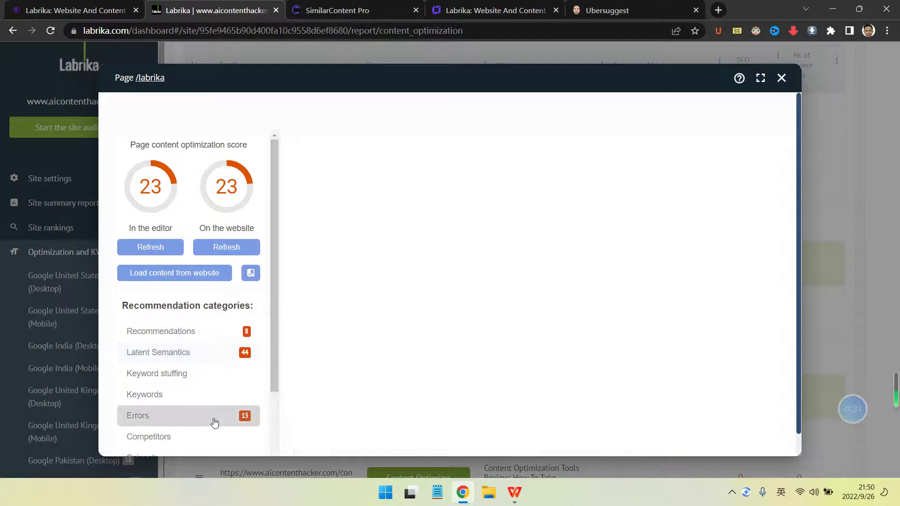
scroll(209, 328, down, 2)
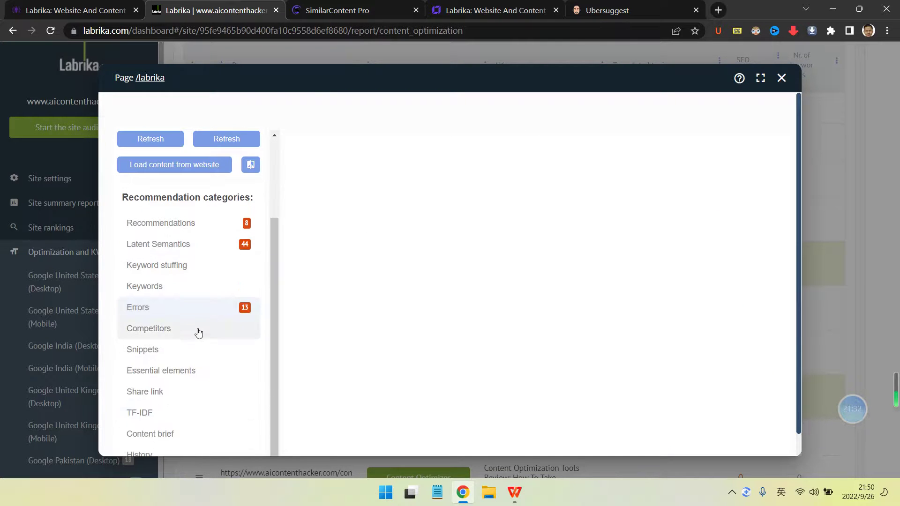
click(217, 310)
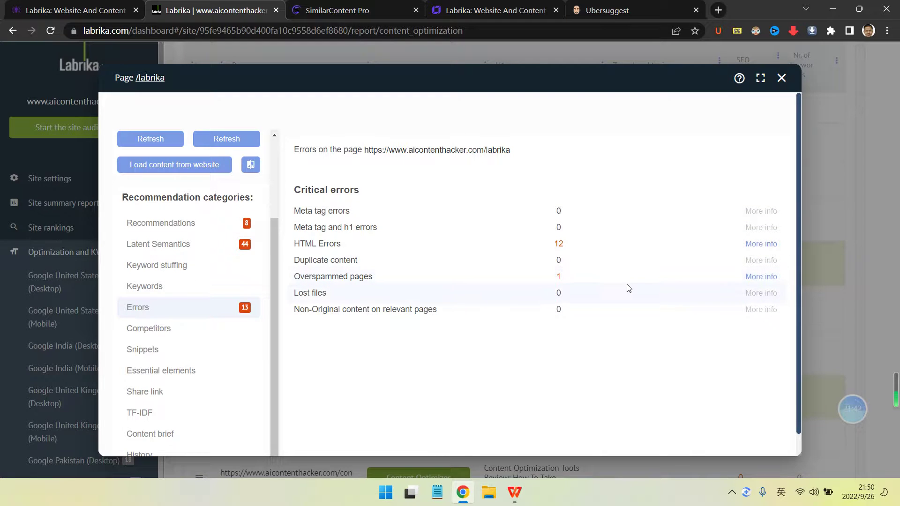
click(762, 277)
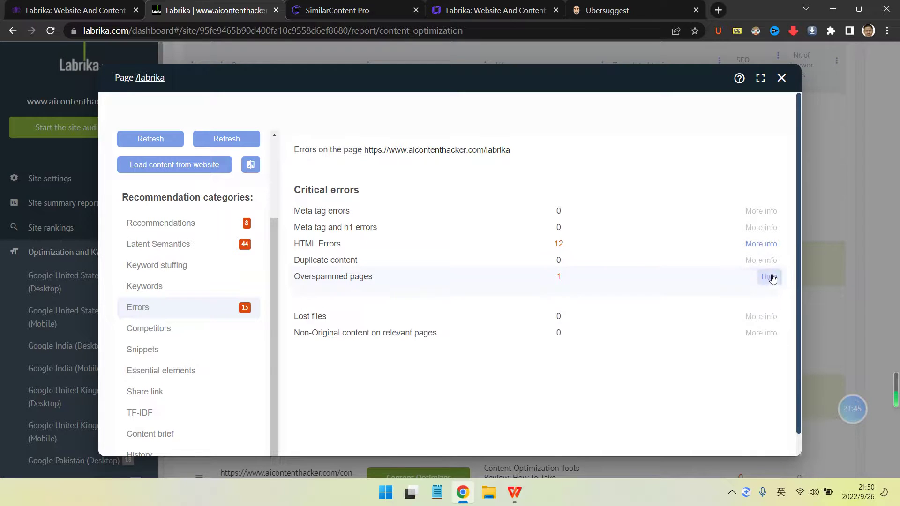
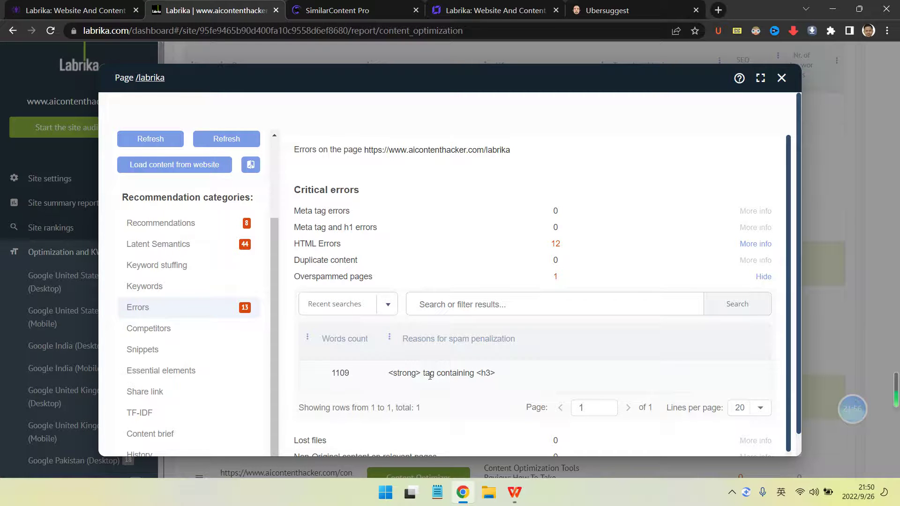
drag(469, 374, 425, 375)
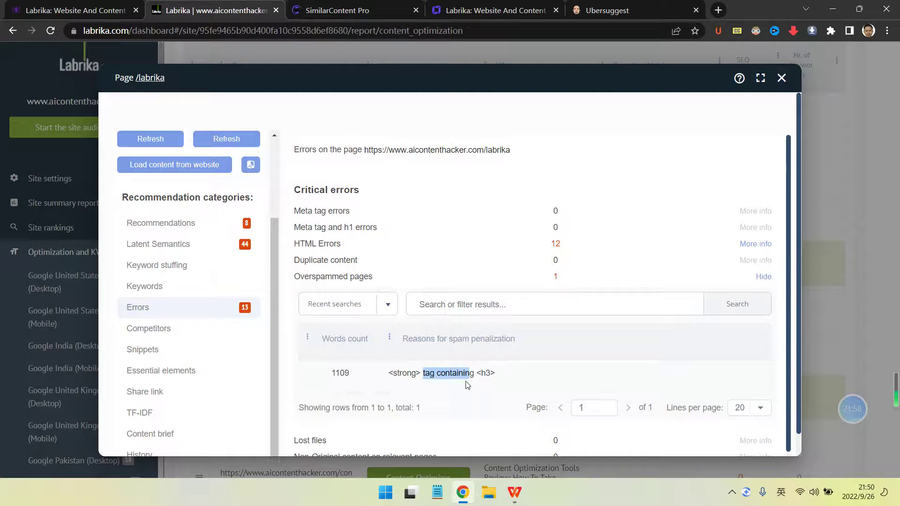
click(472, 381)
scroll(477, 370, down, 1)
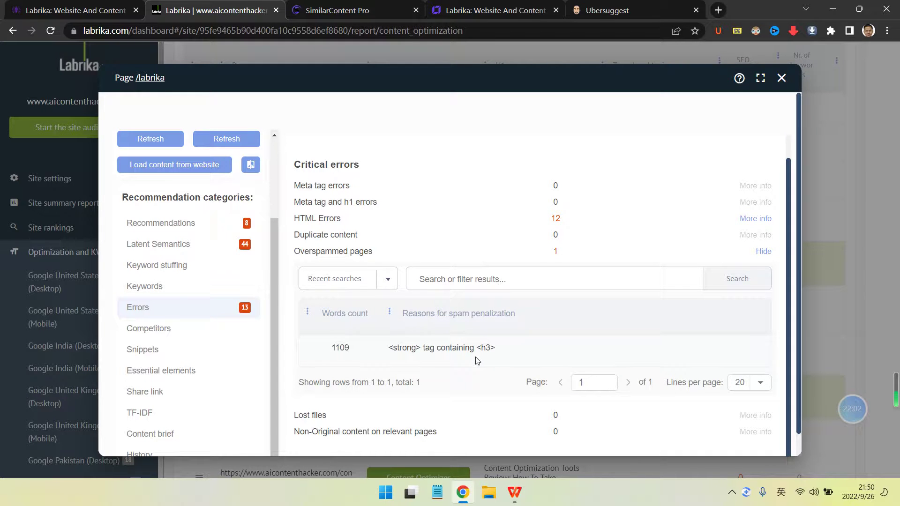
drag(354, 352, 333, 345)
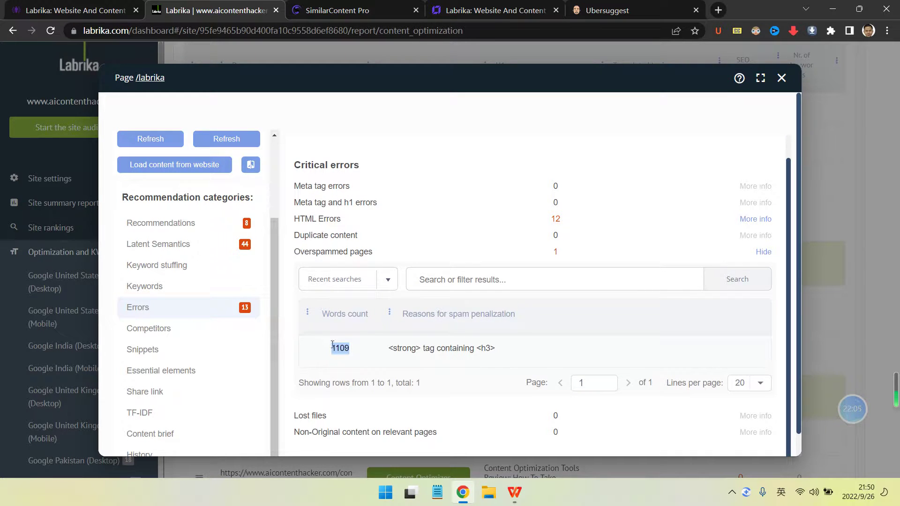
click(484, 315)
click(764, 254)
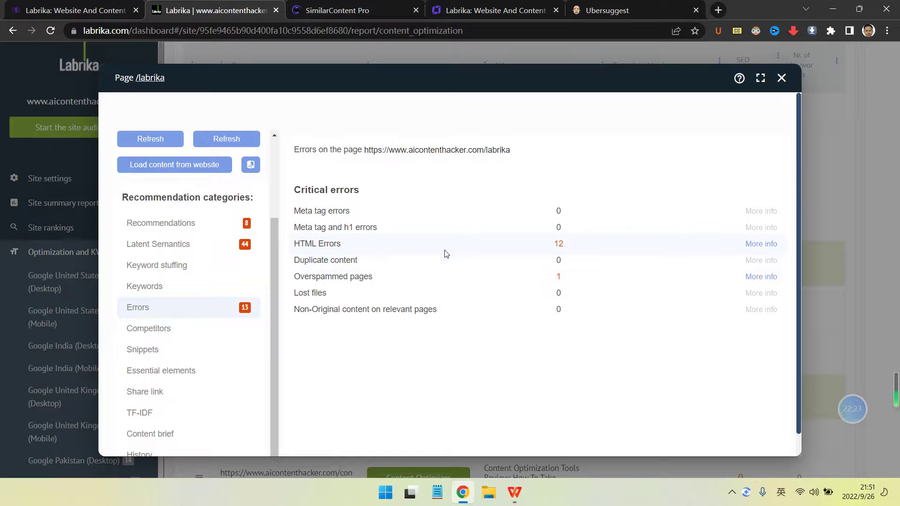
Step: Examine the details of the page's HTML errors in the Nu Html Checker and close the checker window
click(762, 244)
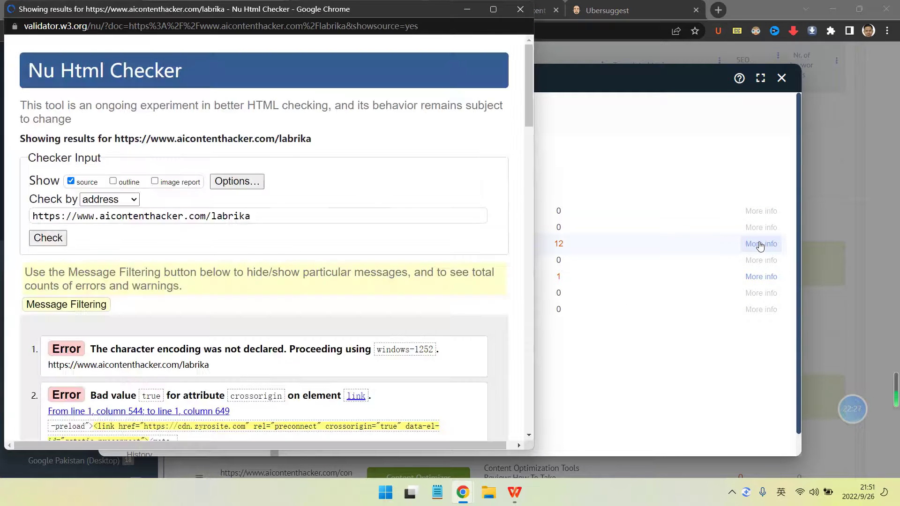
scroll(408, 288, down, 2)
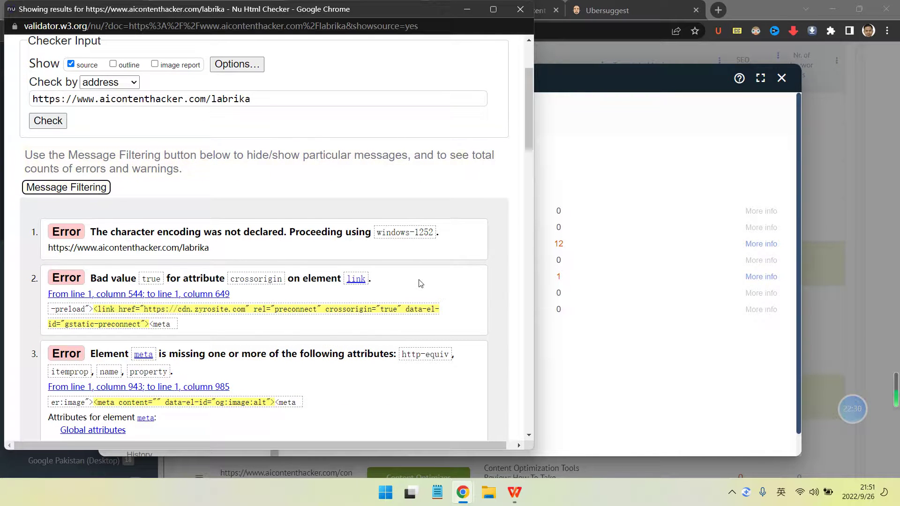
scroll(421, 283, down, 1)
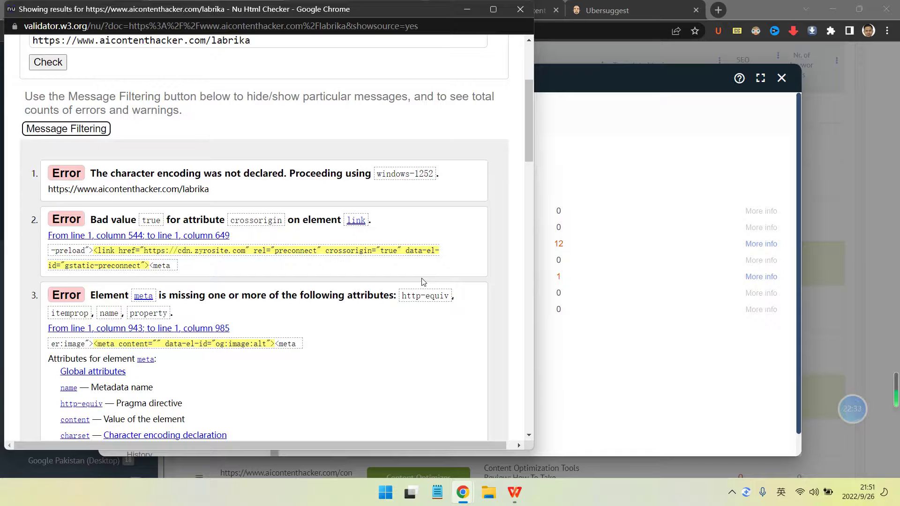
scroll(423, 282, down, 2)
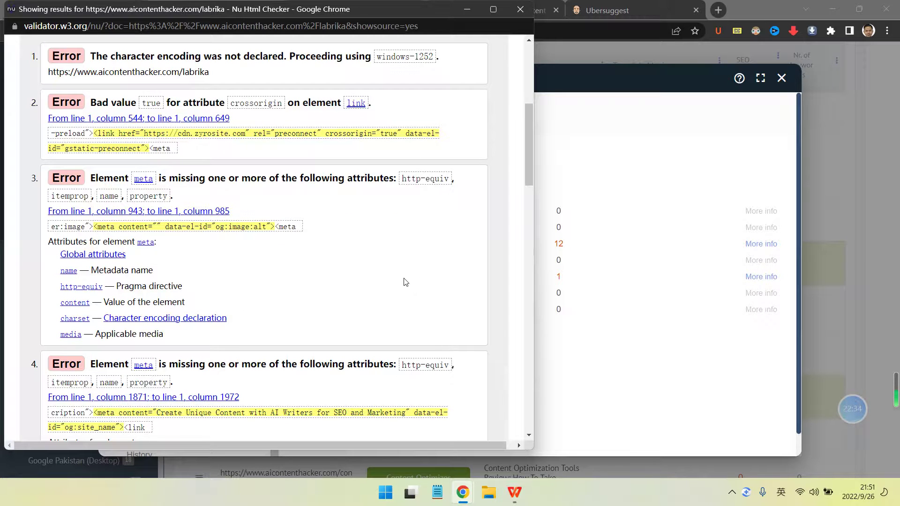
scroll(405, 282, up, 3)
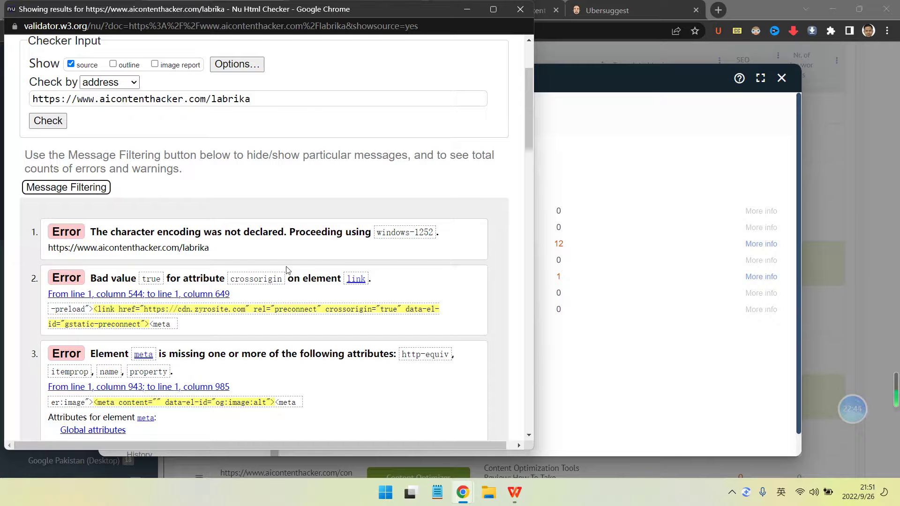
scroll(174, 265, down, 3)
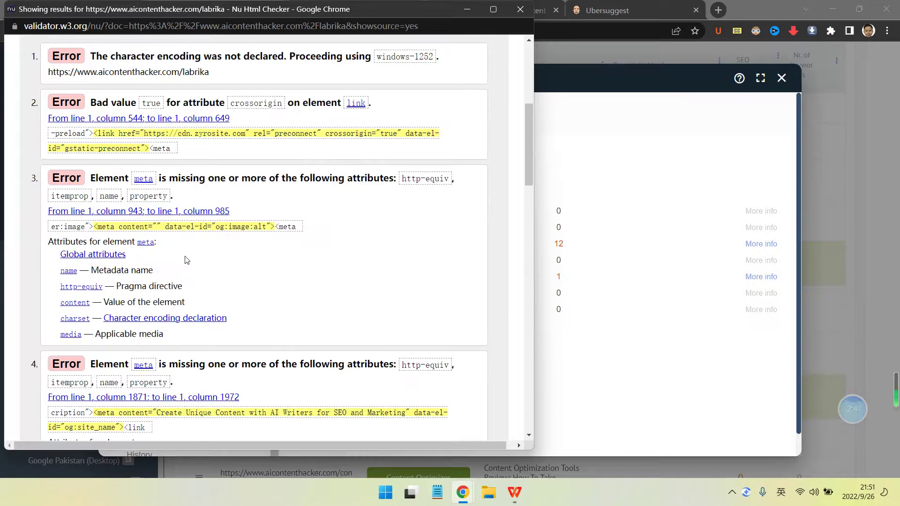
scroll(196, 260, down, 2)
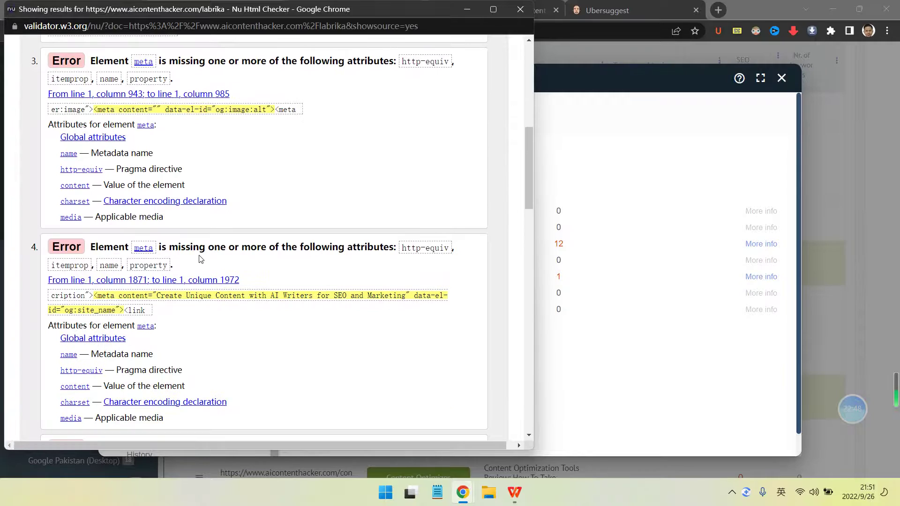
scroll(231, 256, down, 7)
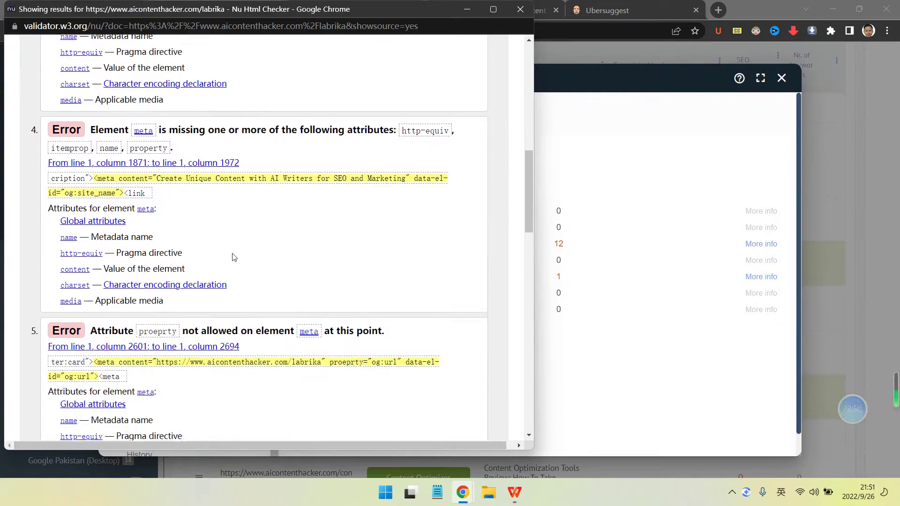
scroll(257, 272, down, 15)
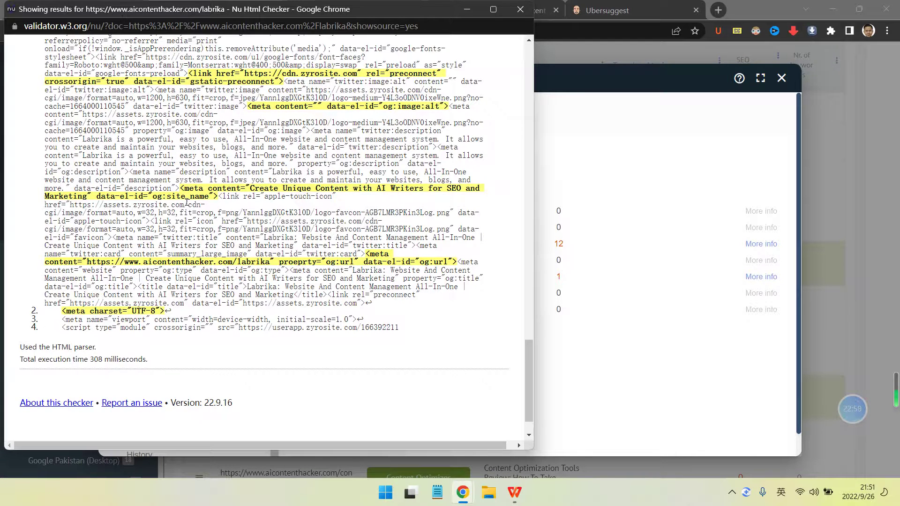
scroll(187, 202, down, 1)
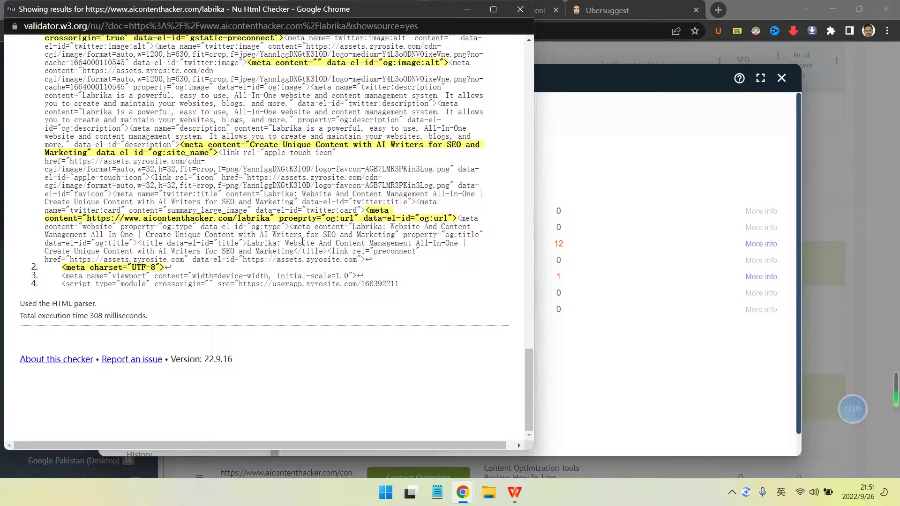
scroll(318, 235, up, 10)
scroll(318, 236, up, 3)
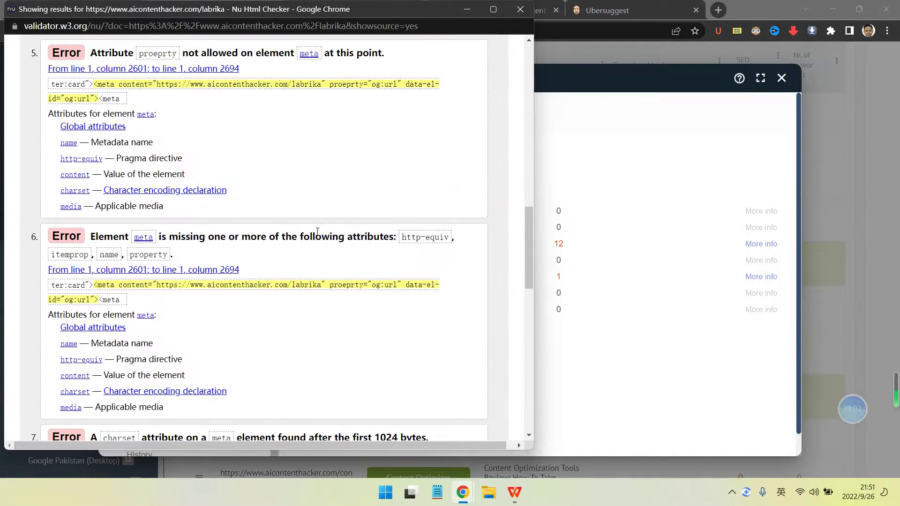
scroll(473, 112, up, 2)
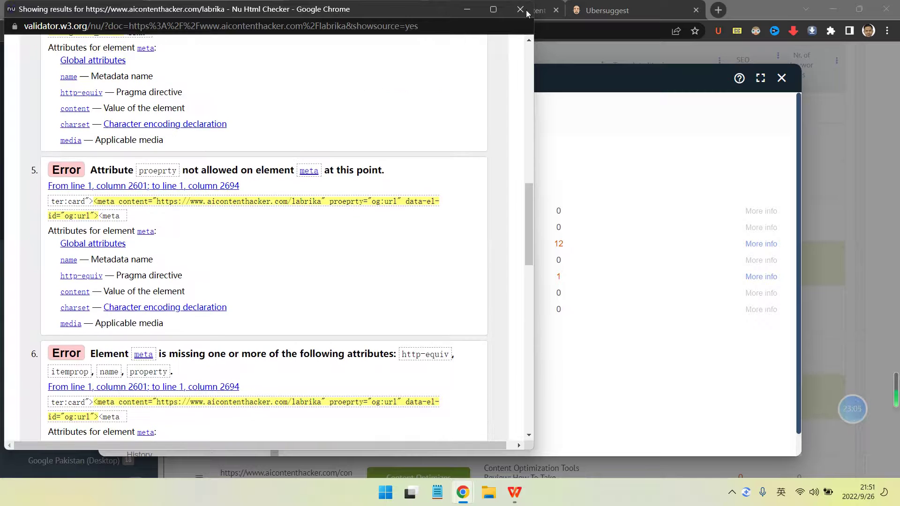
click(518, 10)
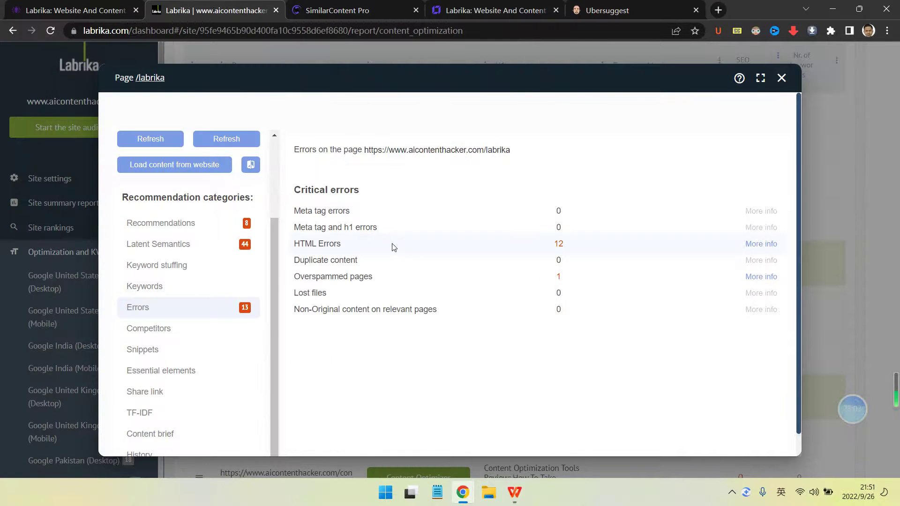
Step: Return to the Recommendations category and insert "All-in-One" before "for" in the article's Title
click(184, 234)
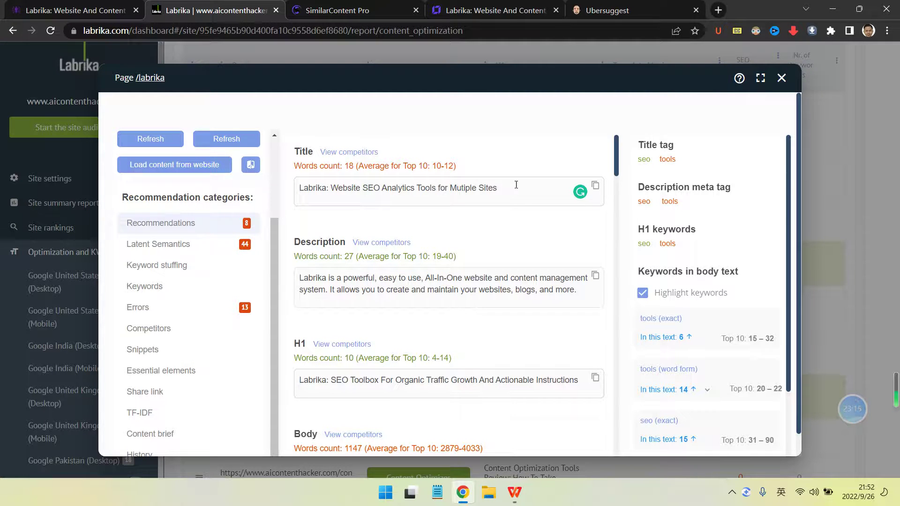
click(436, 189)
text(ALL)
key(BackSpace)
key(BackSpace)
text(ll)
text( in)
key(BackSpace)
key(BackSpace)
key(BackSpace)
key(BackSpace)
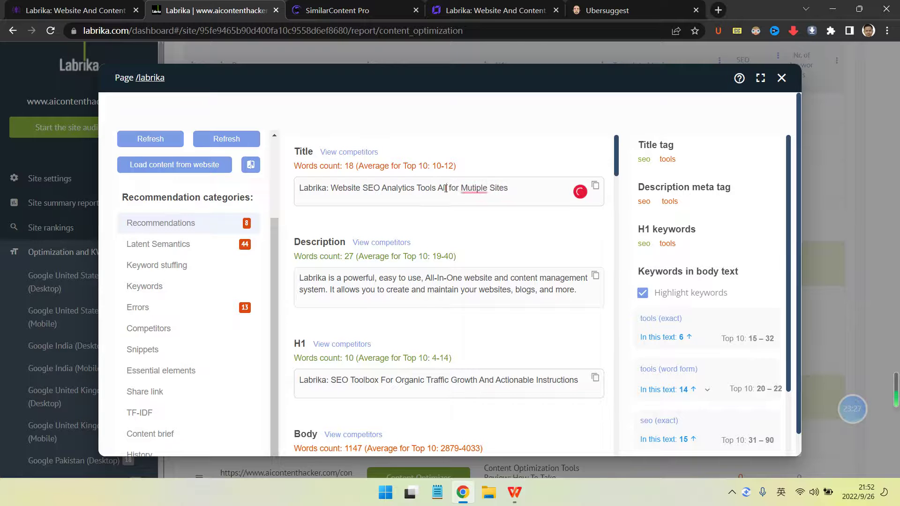
text(-in-o)
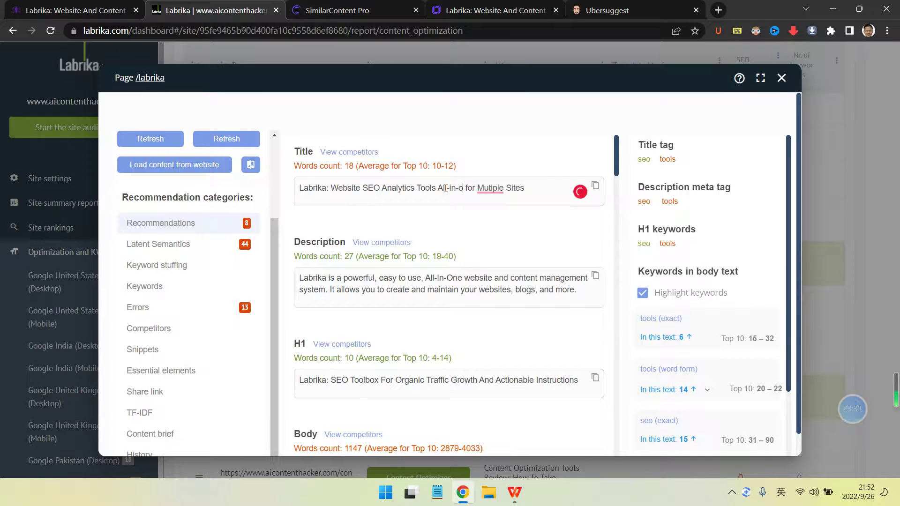
key(BackSpace)
text(ON)
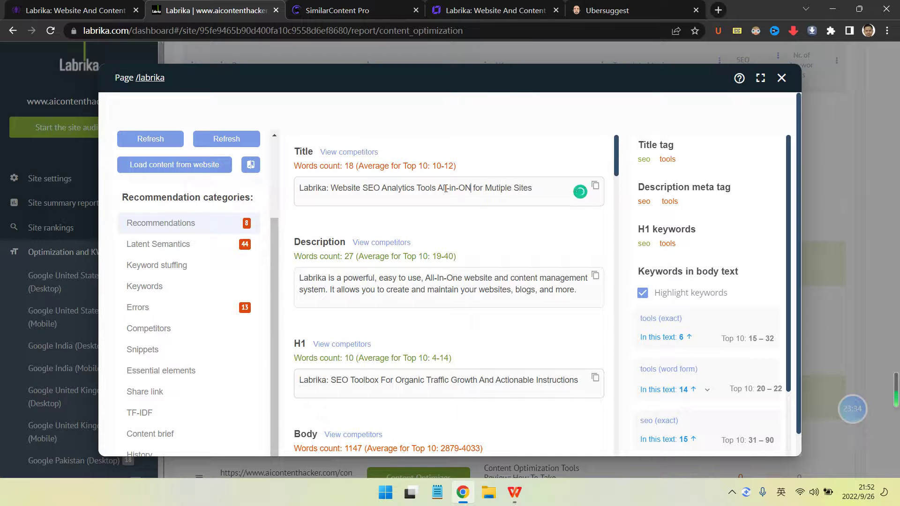
key(BackSpace)
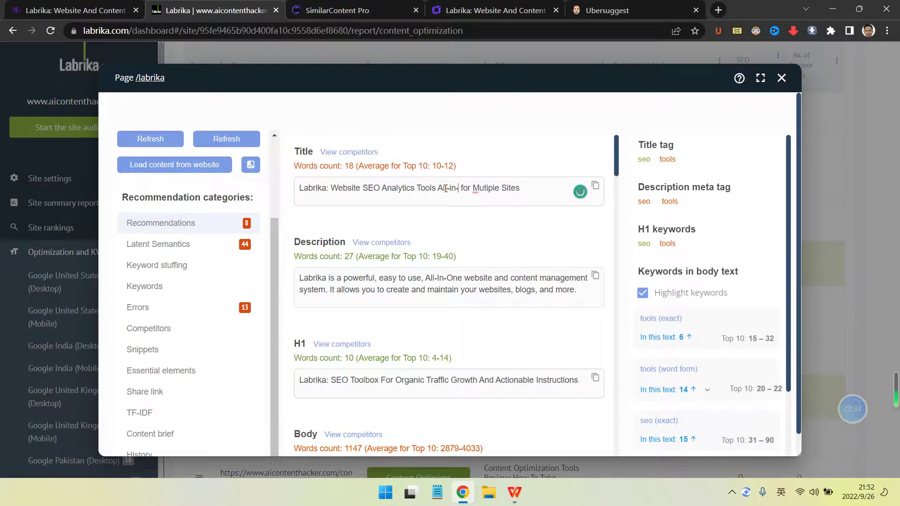
text(NE)
key(BackSpace)
key(BackSpace)
key(BackSpace)
text(ONE)
key(BackSpace)
key(BackSpace)
text(ne)
Step: Correct "Mutiple" to "Multiple" in the Title and copy the full title text
click(510, 189)
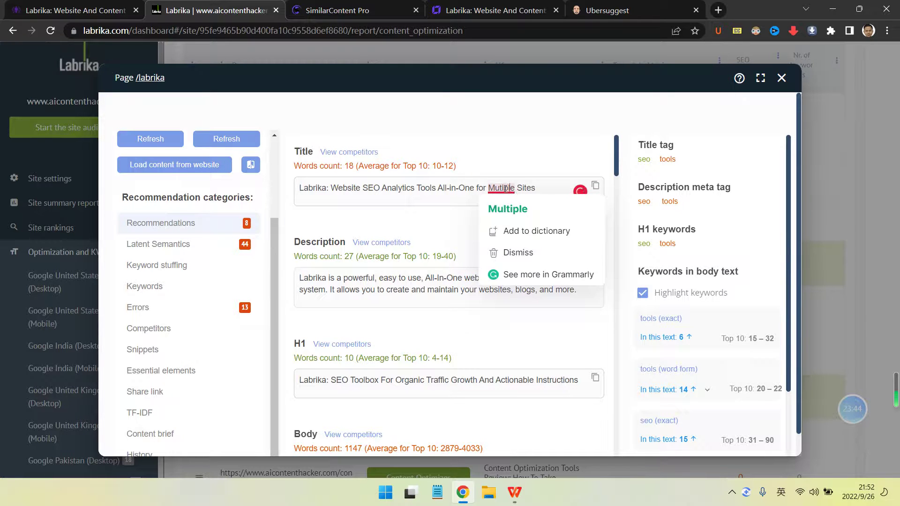
click(506, 205)
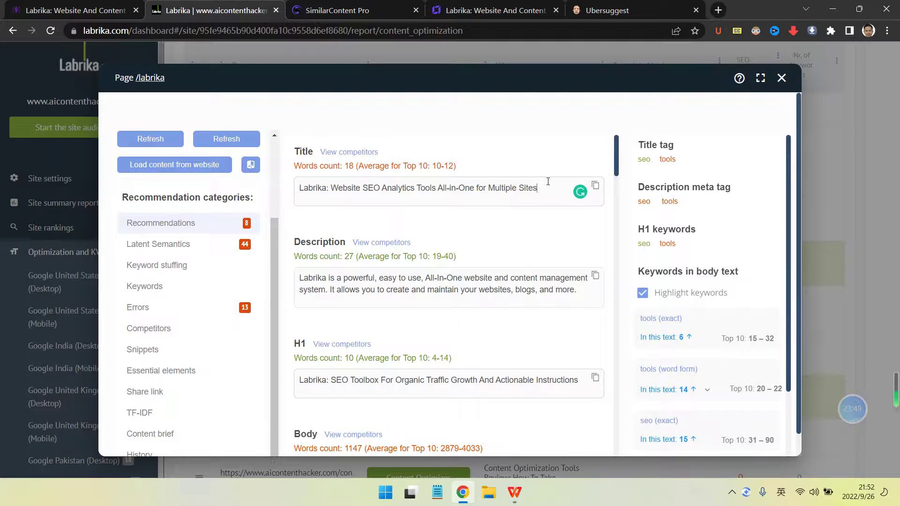
scroll(550, 188, down, 1)
scroll(551, 189, up, 1)
drag(556, 198, 214, 195)
key(ctrl+c)
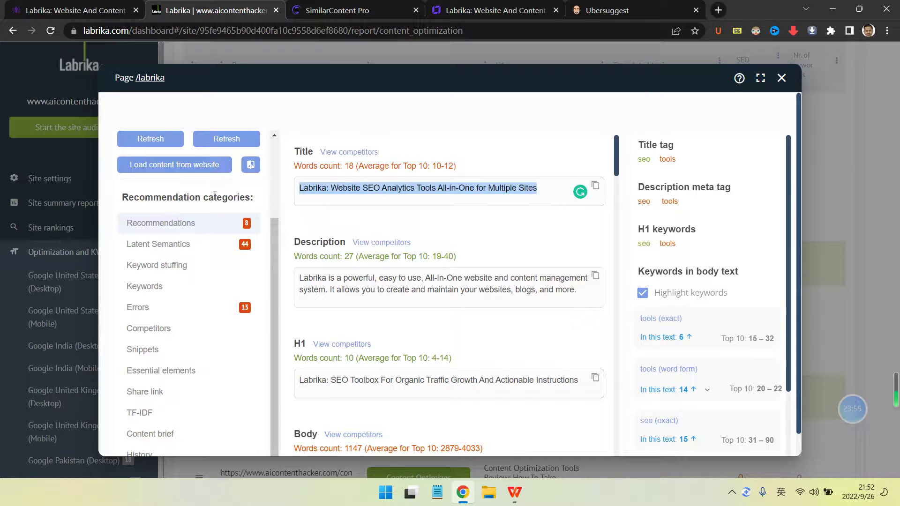
Step: Switch to the Zyro website builder and open the SEO settings of the Labrika page
click(61, 15)
click(339, 7)
click(496, 7)
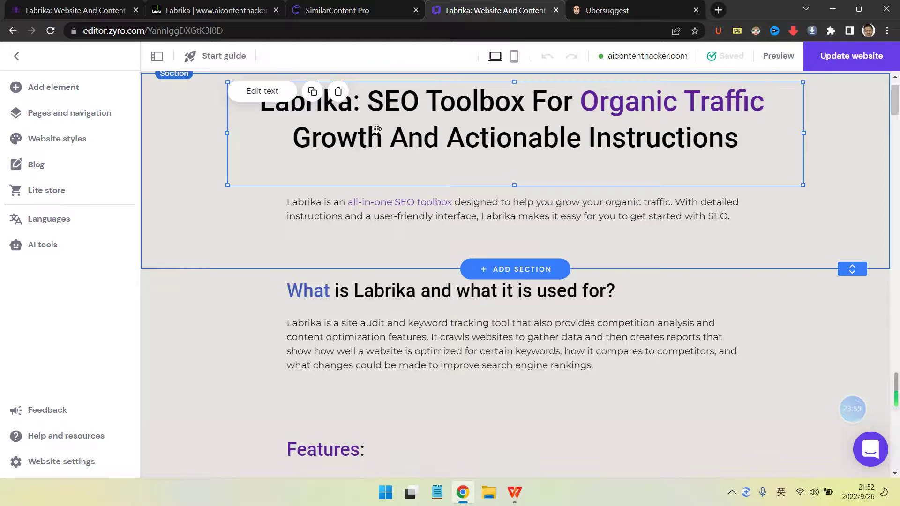
click(20, 115)
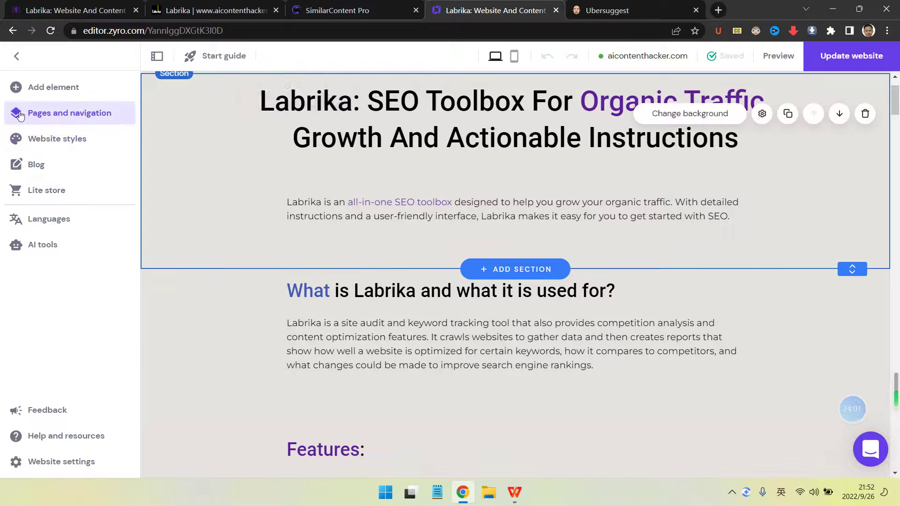
click(321, 317)
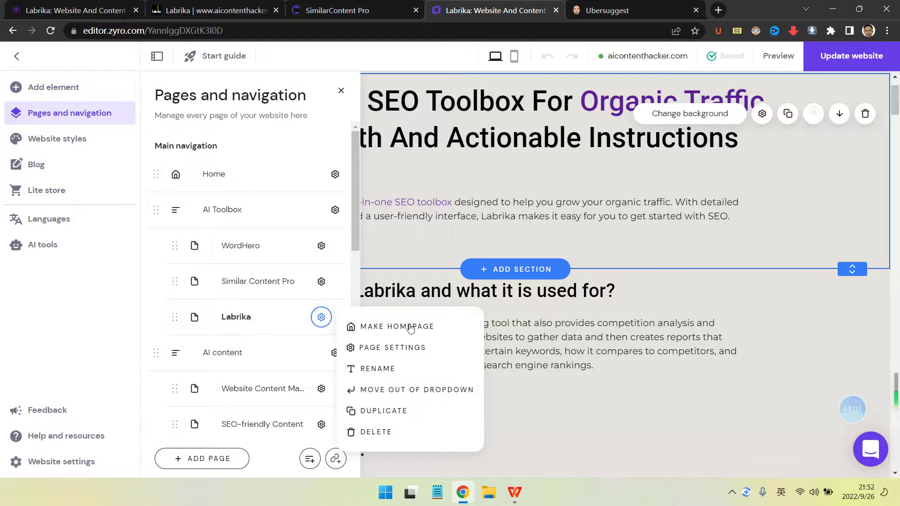
click(406, 350)
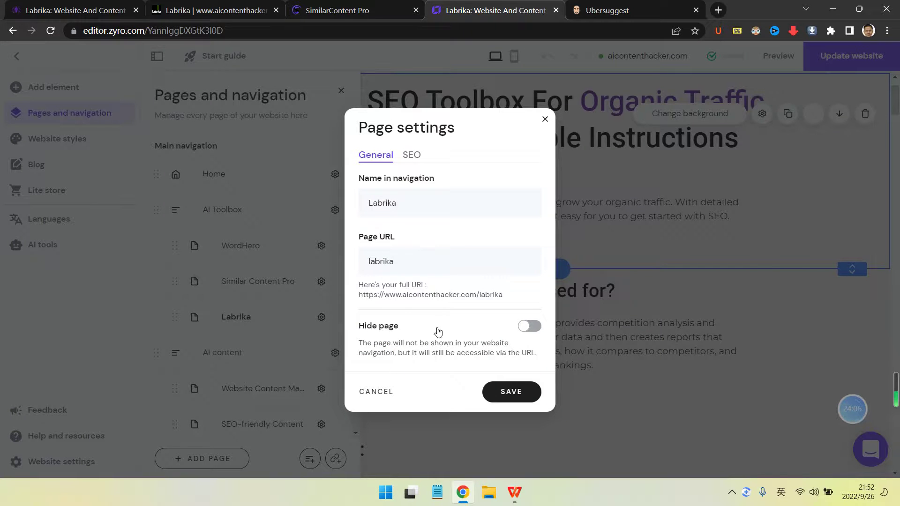
click(412, 156)
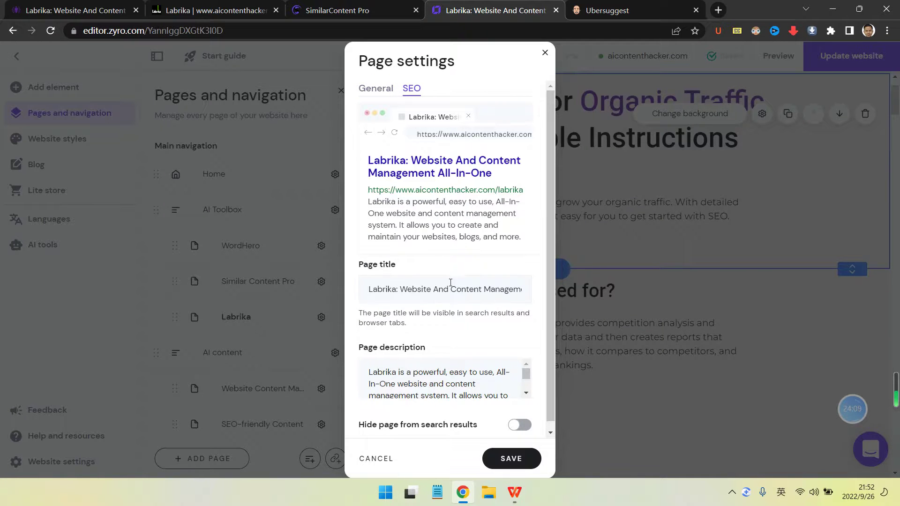
Step: Replace the page title with "Labrika: Website SEO Analytics Tools All-in-One for Multiple" and save the page settings
drag(451, 291, 506, 292)
click(483, 289)
key(ctrl+a)
key(BackSpace)
key(ctrl+v)
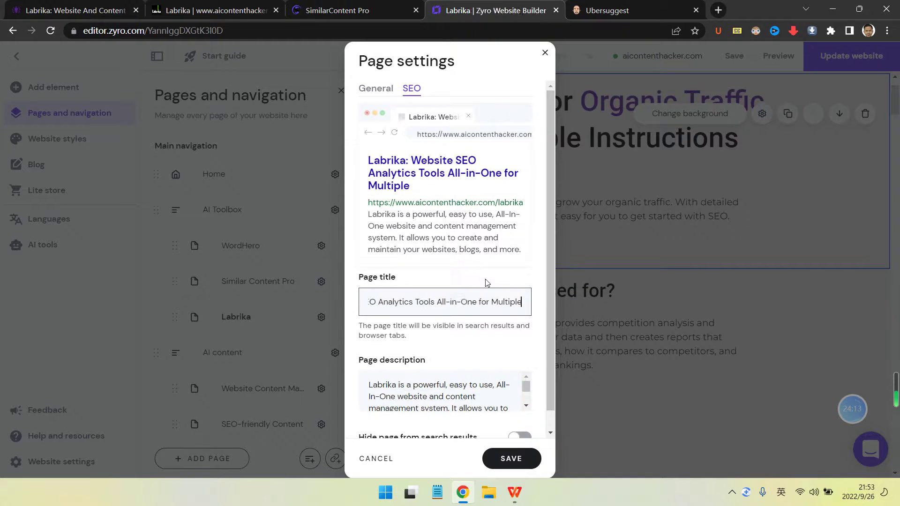
scroll(498, 327, down, 1)
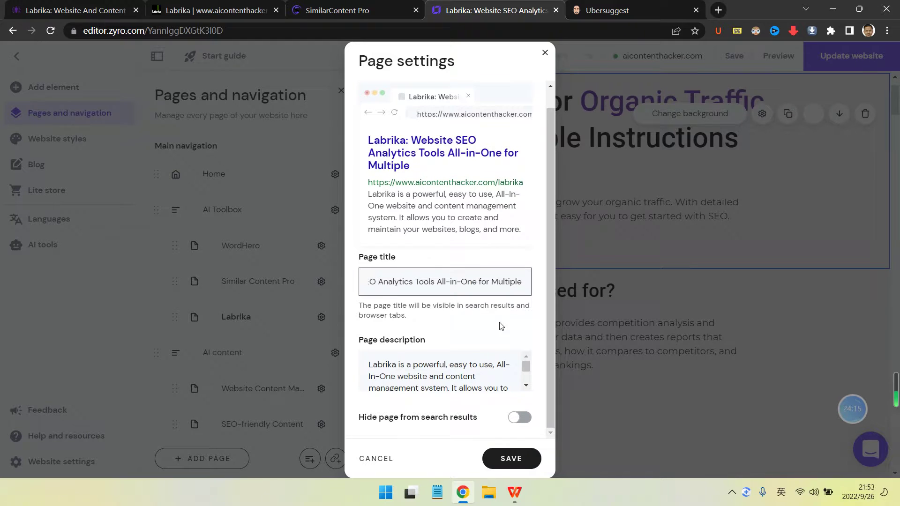
scroll(478, 372, down, 1)
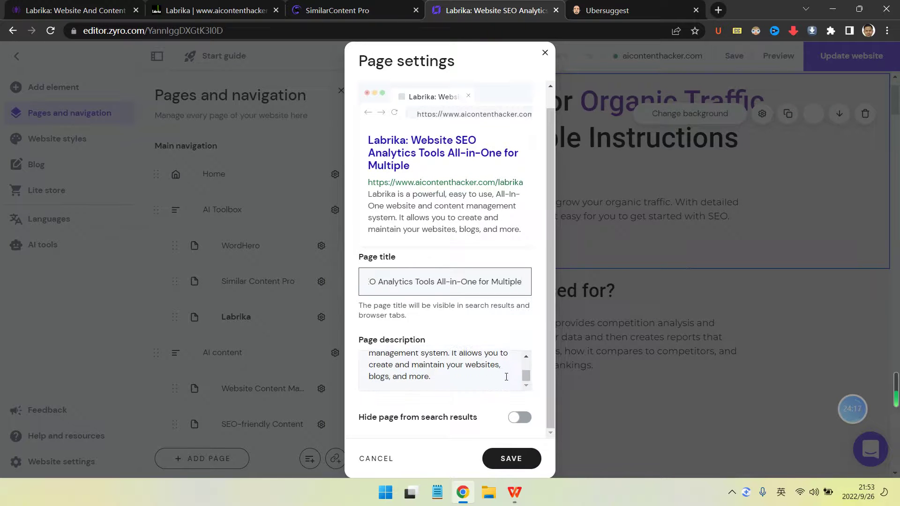
click(510, 458)
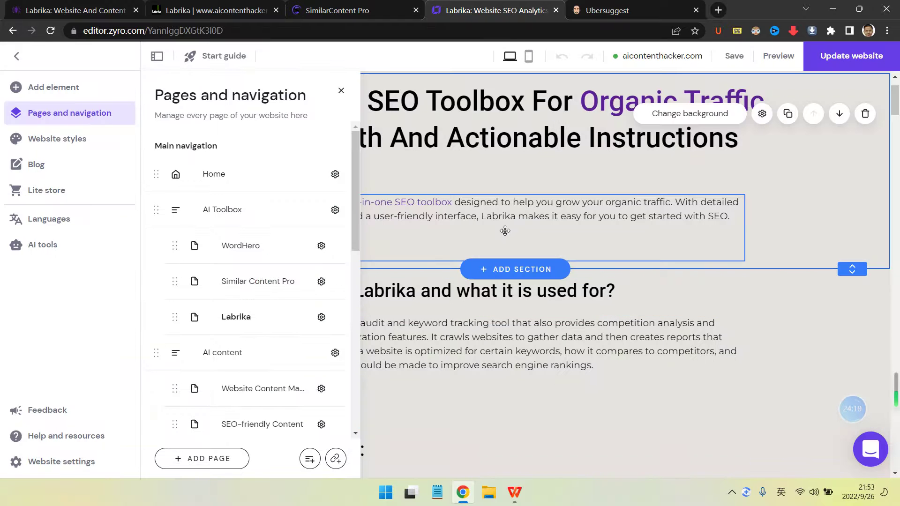
Step: Compare the article text imported into SimilarContent Pro with the page's headings and paragraphs in the Zyro editor
click(578, 159)
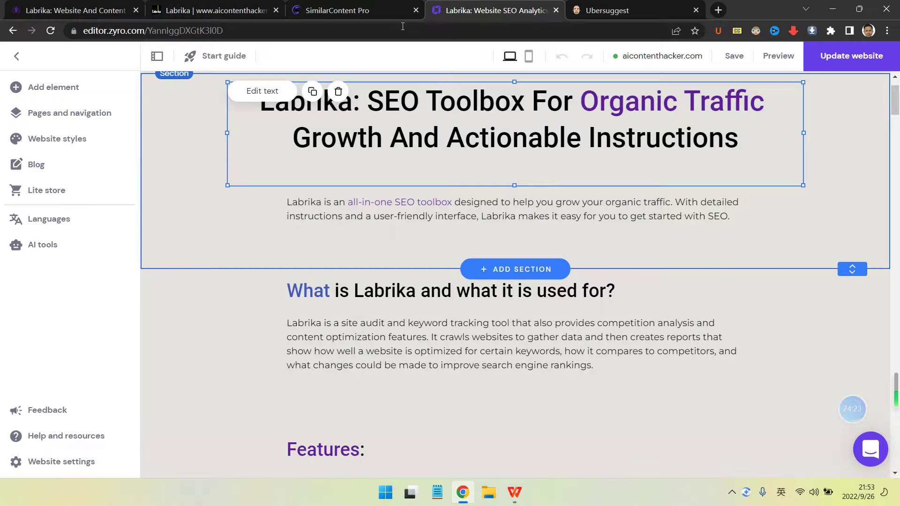
click(365, 7)
click(443, 7)
click(358, 5)
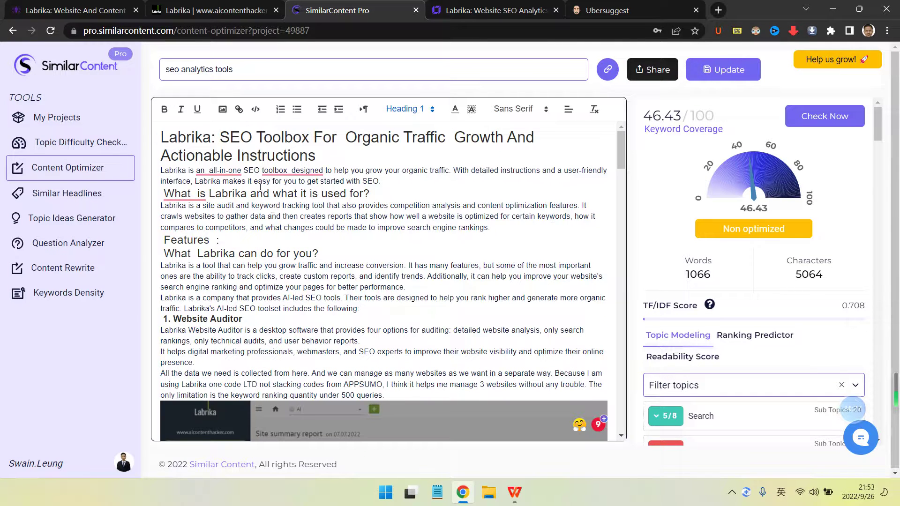
mouse_move(220, 171)
mouse_move(279, 169)
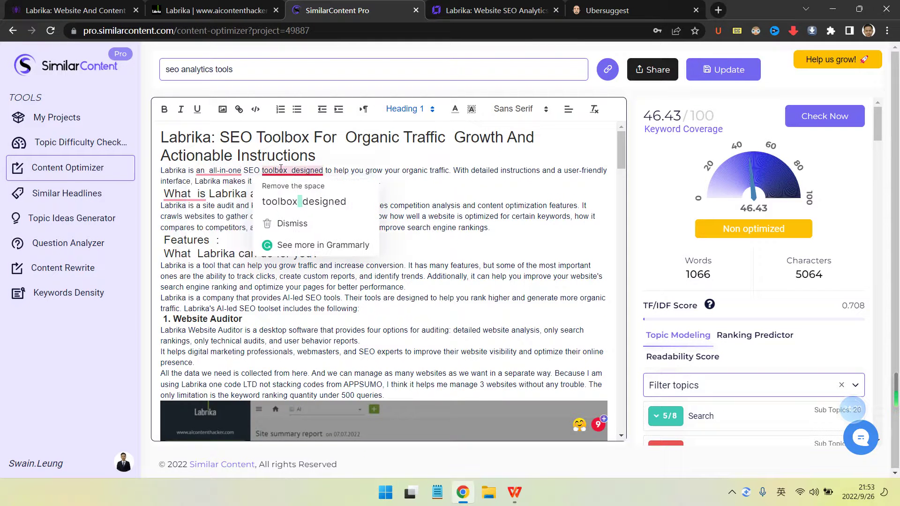
click(429, 216)
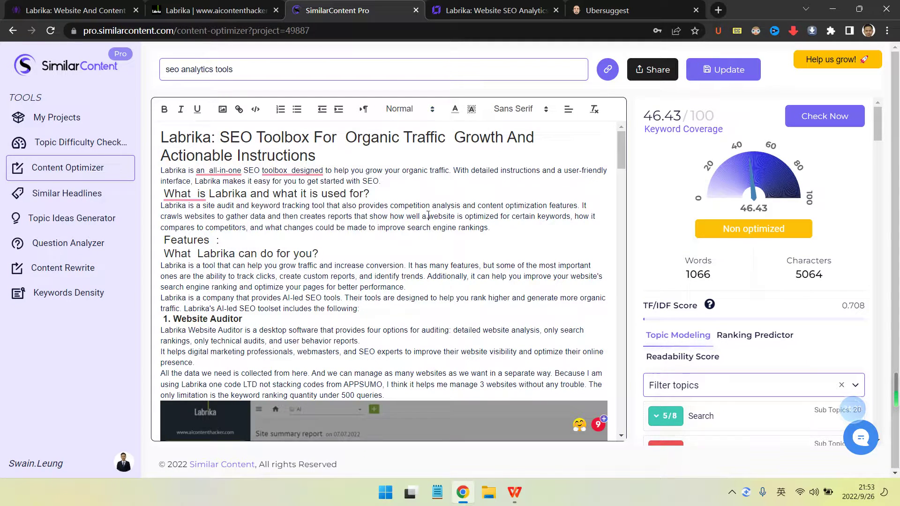
click(473, 10)
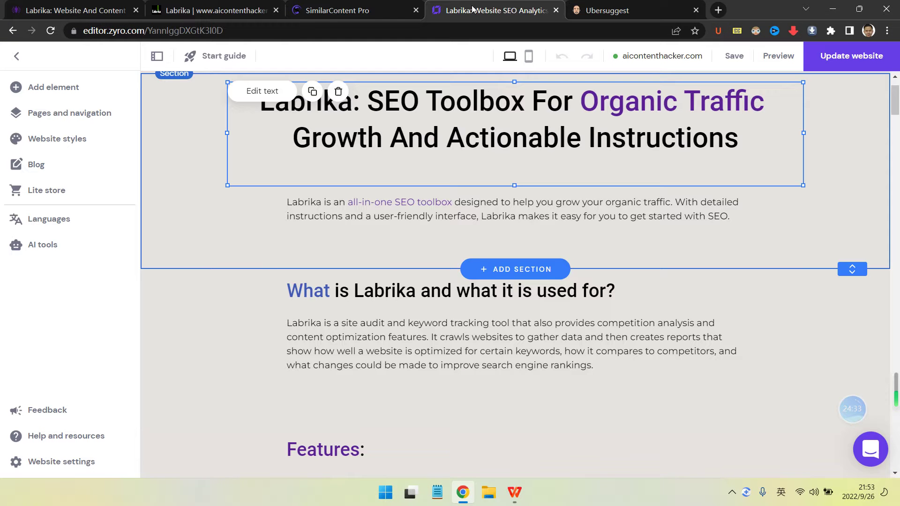
click(352, 295)
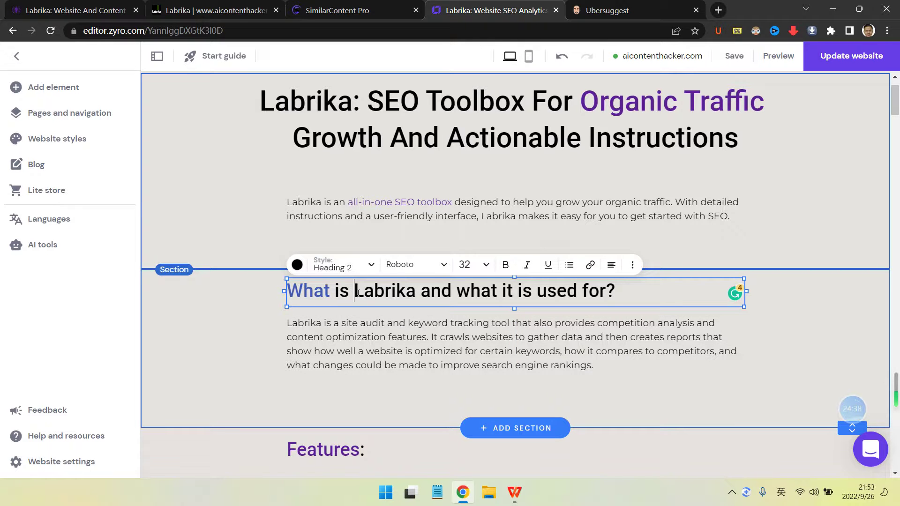
click(395, 364)
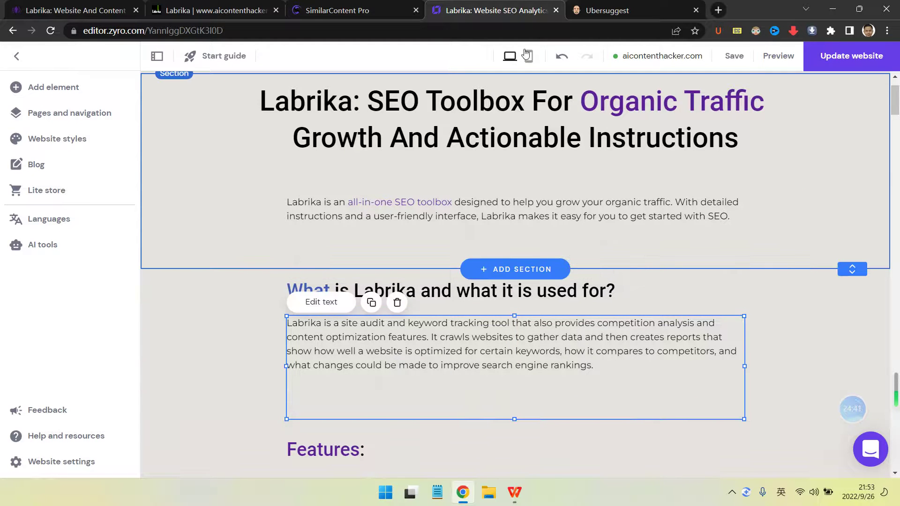
click(347, 10)
scroll(468, 234, down, 10)
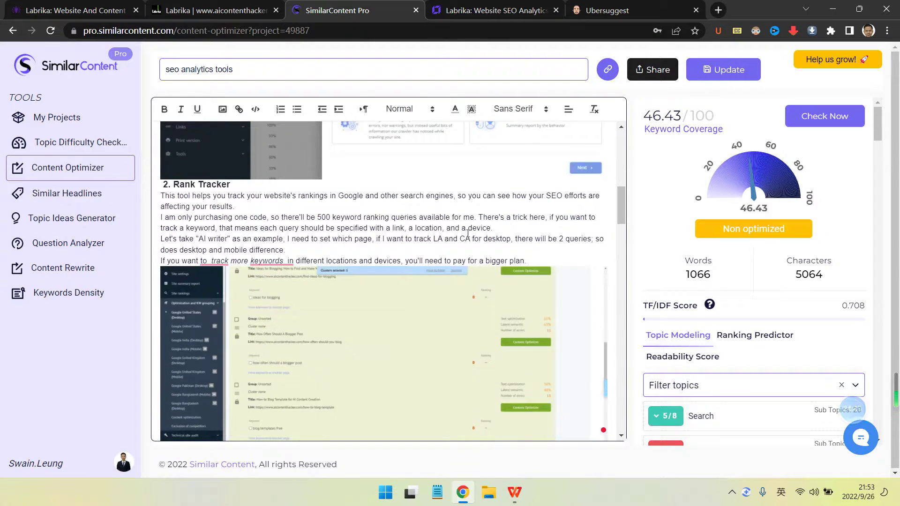
scroll(468, 234, down, 10)
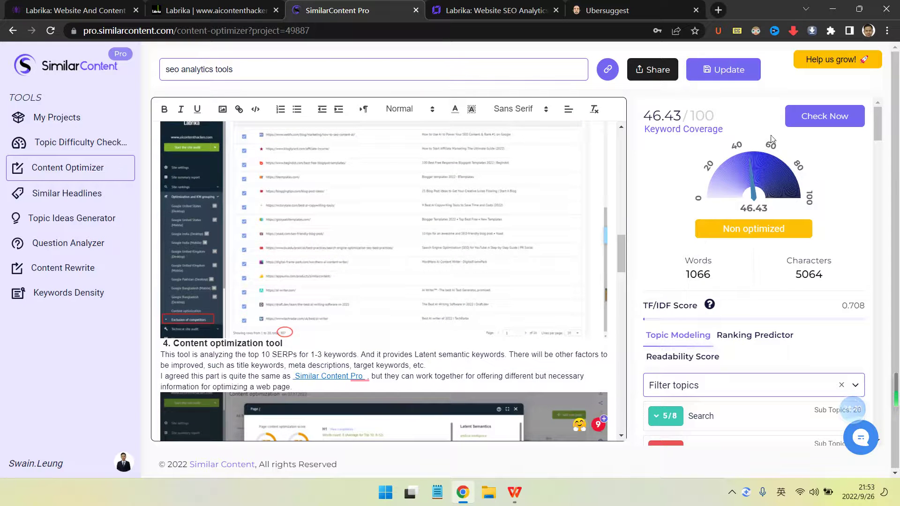
Step: Filter SimilarContent Pro's Topic Modeling list to unused words
click(730, 70)
drag(674, 115, 653, 116)
click(689, 151)
scroll(687, 169, down, 5)
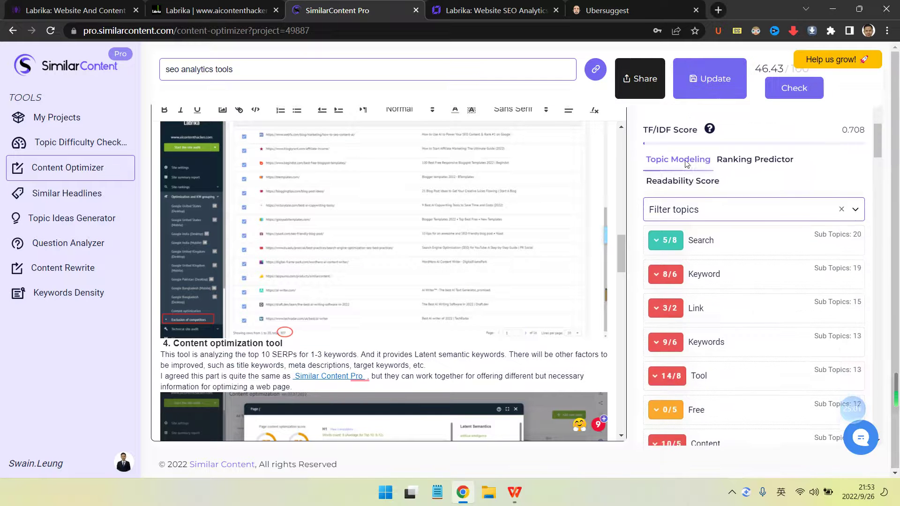
scroll(734, 220, up, 3)
click(797, 132)
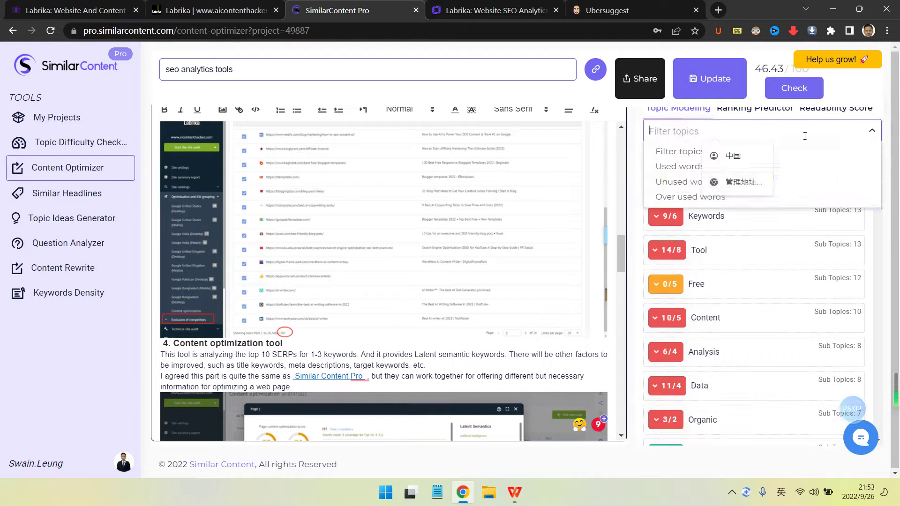
click(874, 131)
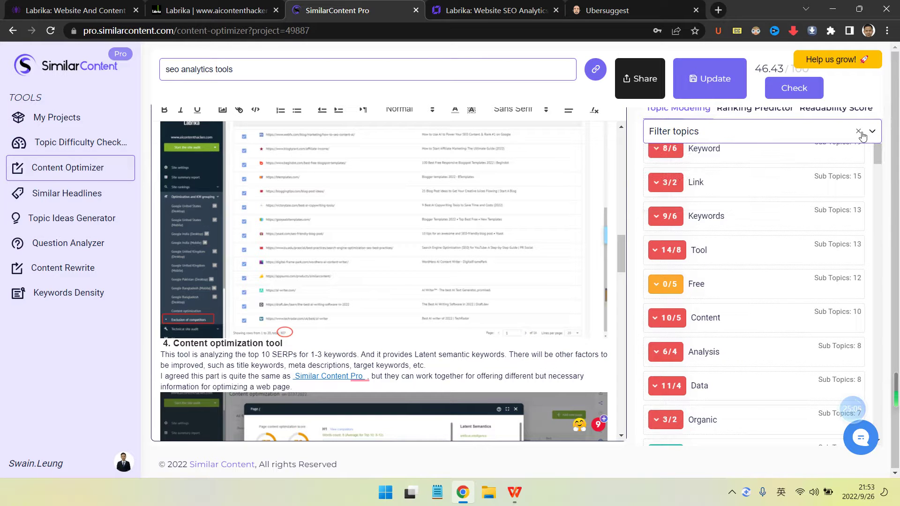
click(863, 133)
click(780, 183)
Step: Read through the unused topic words and examine the later sections of the article for places to add them
scroll(810, 243, down, 10)
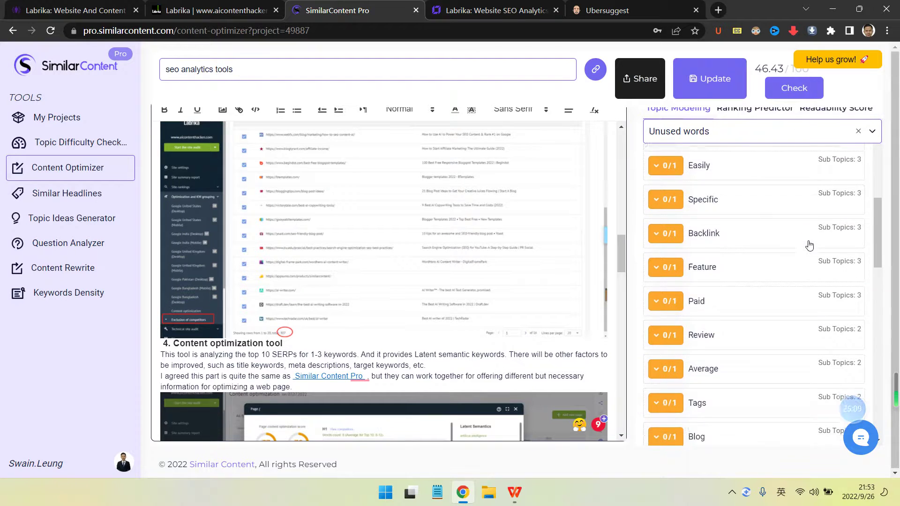
scroll(810, 244, down, 5)
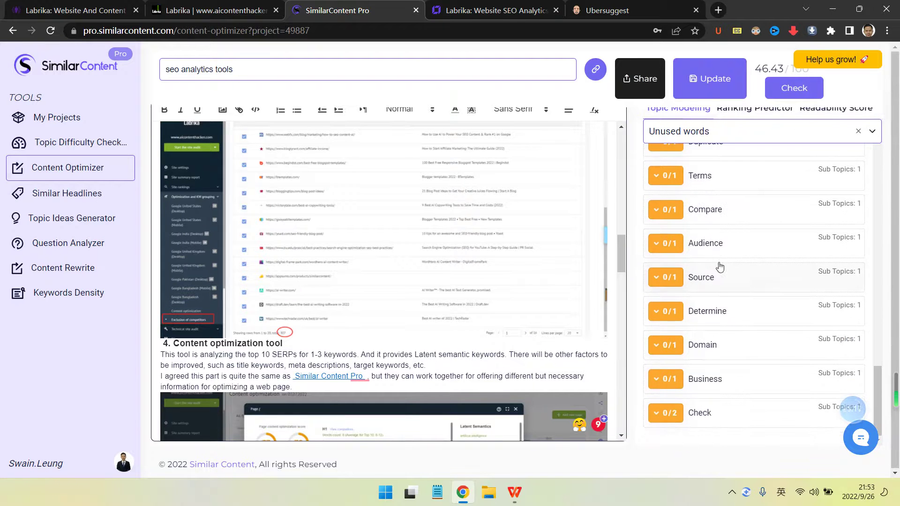
scroll(721, 265, up, 10)
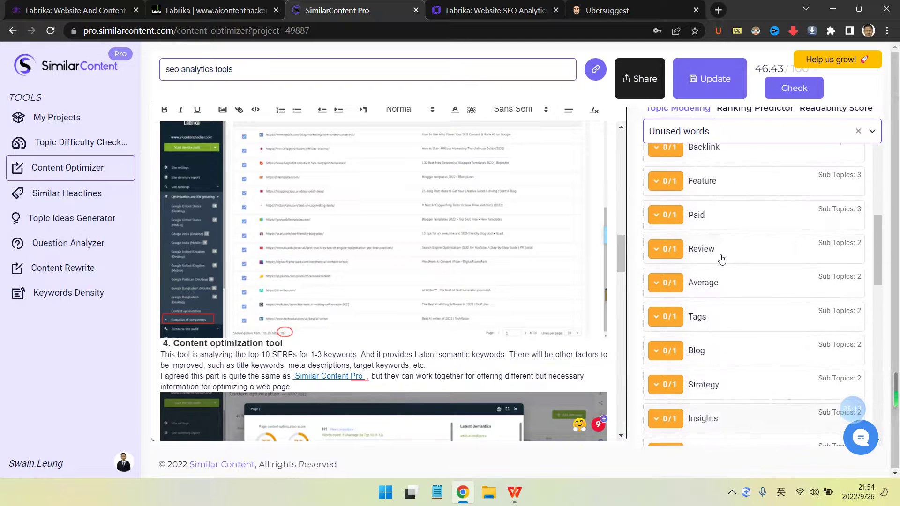
scroll(722, 258, up, 5)
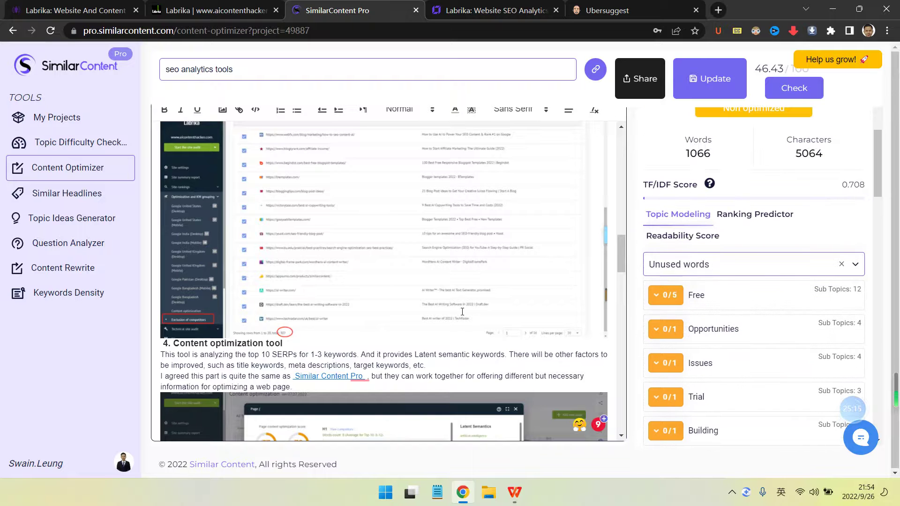
scroll(463, 312, down, 15)
scroll(481, 281, down, 5)
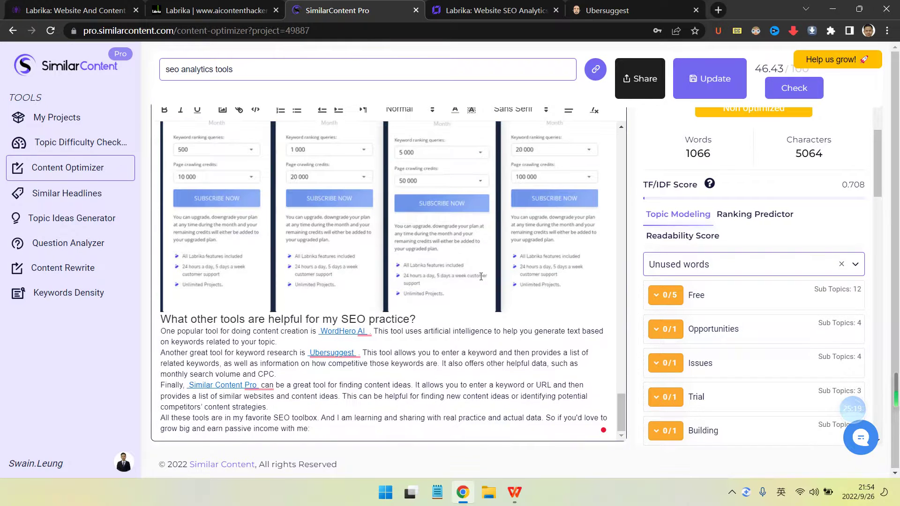
scroll(375, 341, up, 10)
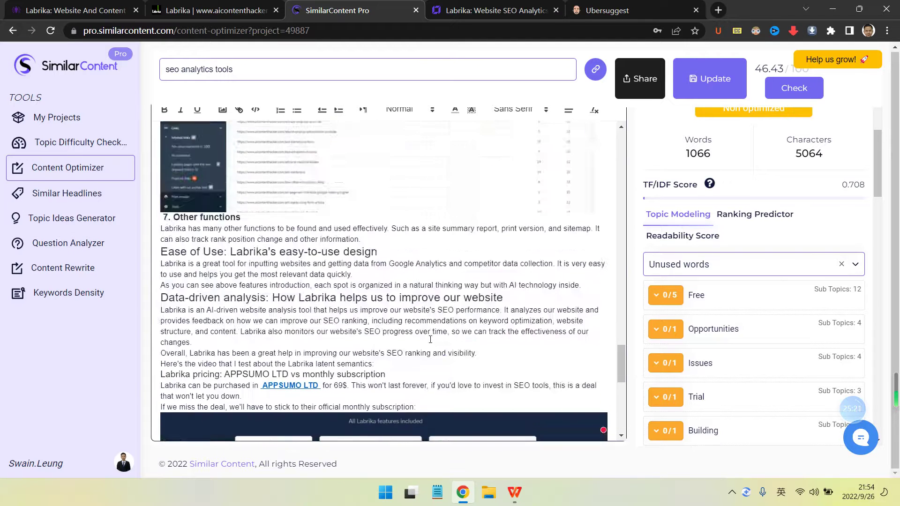
Step: Examine the rest of SimilarContent Pro's unused topic words through to the end of the list
scroll(431, 339, up, 2)
scroll(756, 374, up, 1)
scroll(776, 379, down, 3)
scroll(782, 395, down, 3)
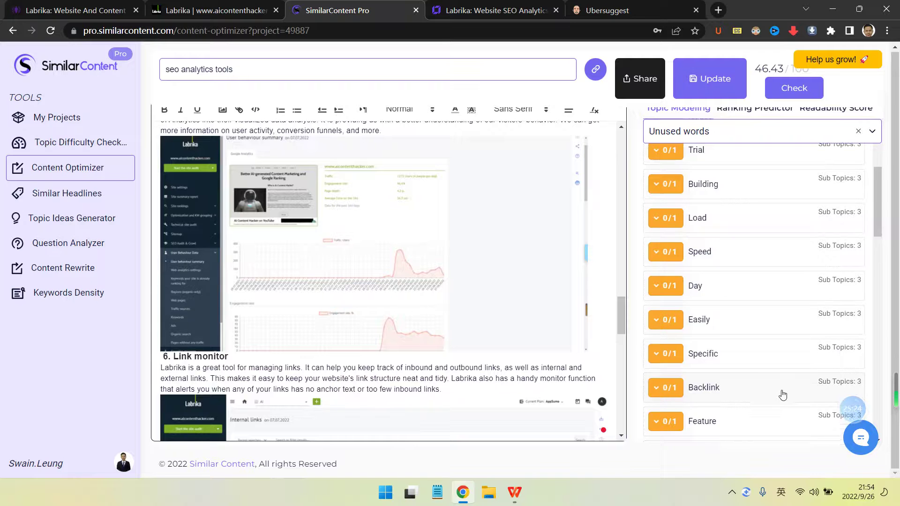
scroll(683, 334, down, 2)
scroll(662, 323, down, 5)
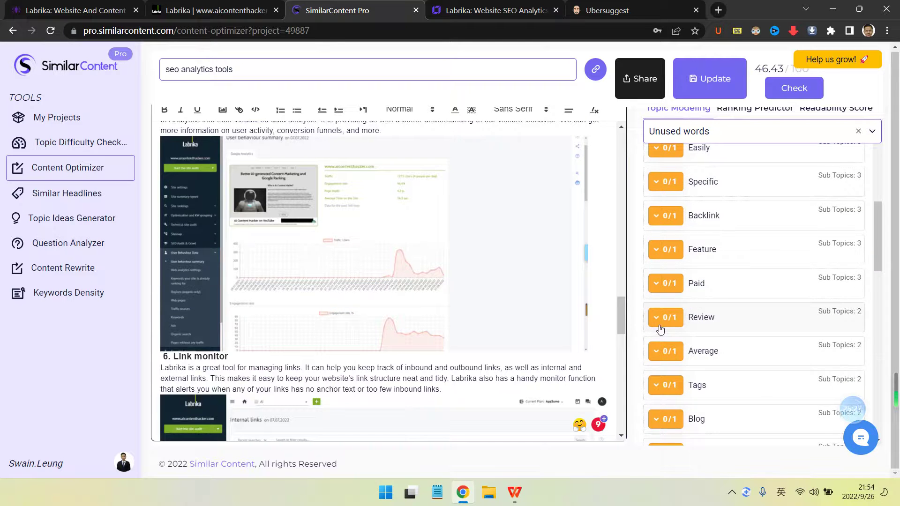
scroll(686, 307, down, 2)
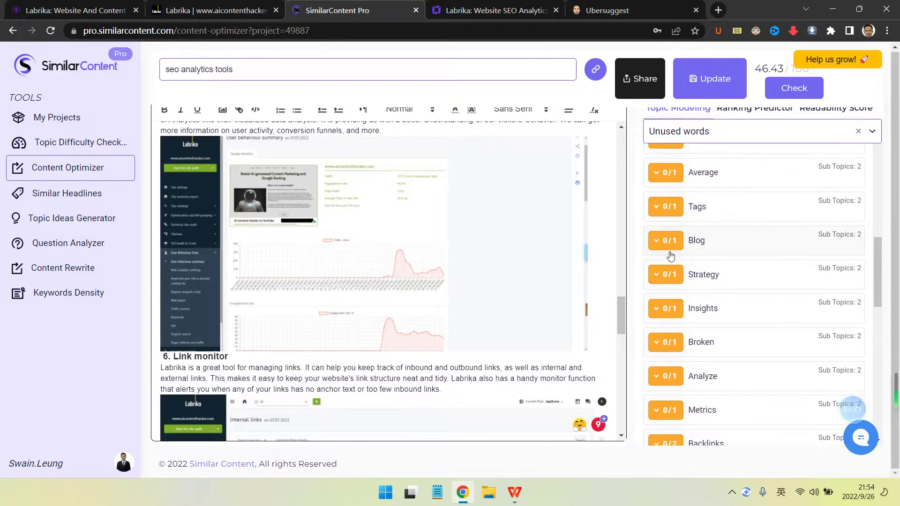
scroll(675, 258, down, 2)
scroll(672, 263, down, 2)
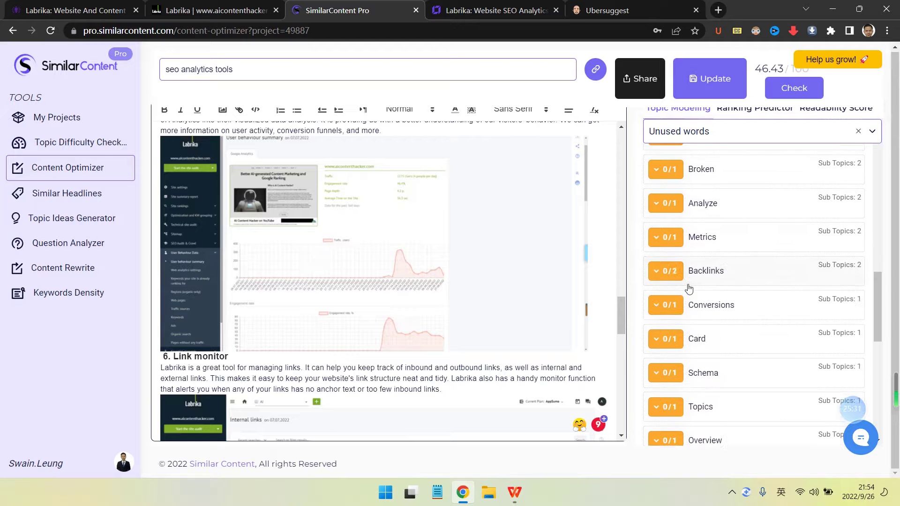
scroll(673, 271, down, 2)
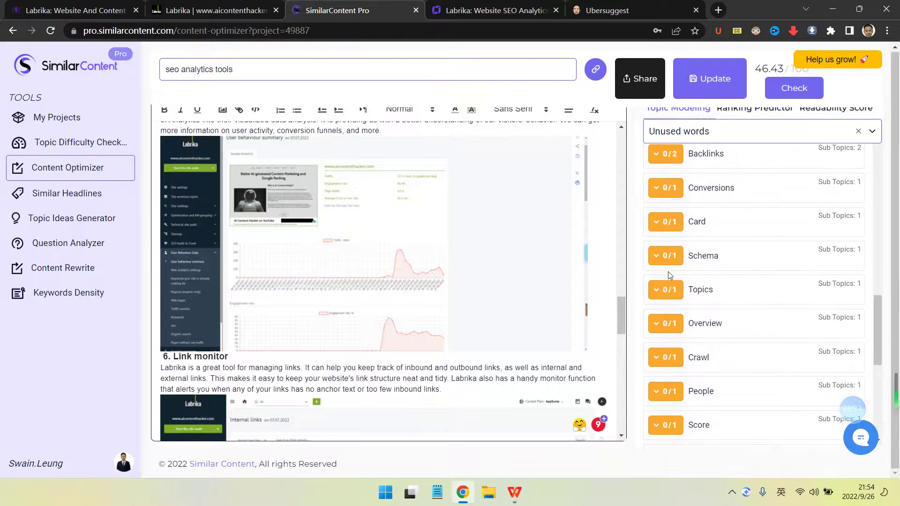
scroll(668, 272, down, 3)
scroll(670, 290, down, 3)
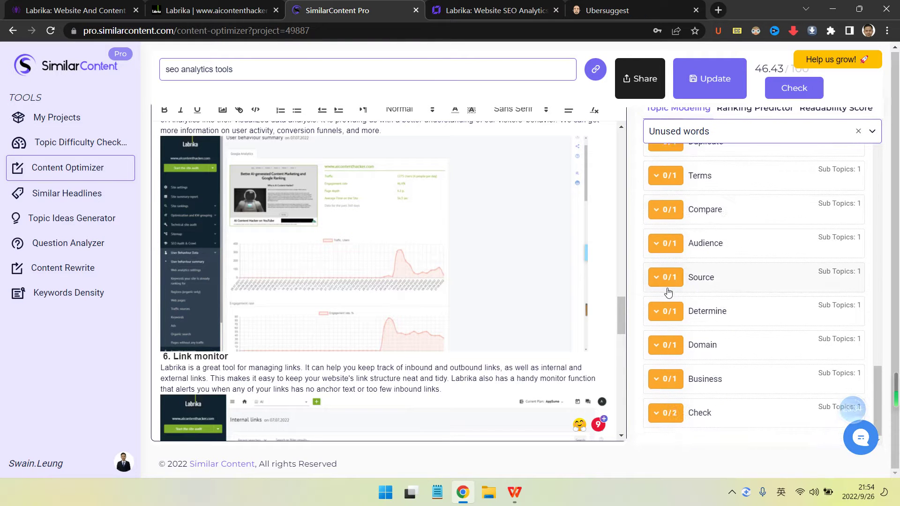
Step: Review the imported article from its main heading through the numbered feature sections to the data-driven analysis section
scroll(492, 247, up, 10)
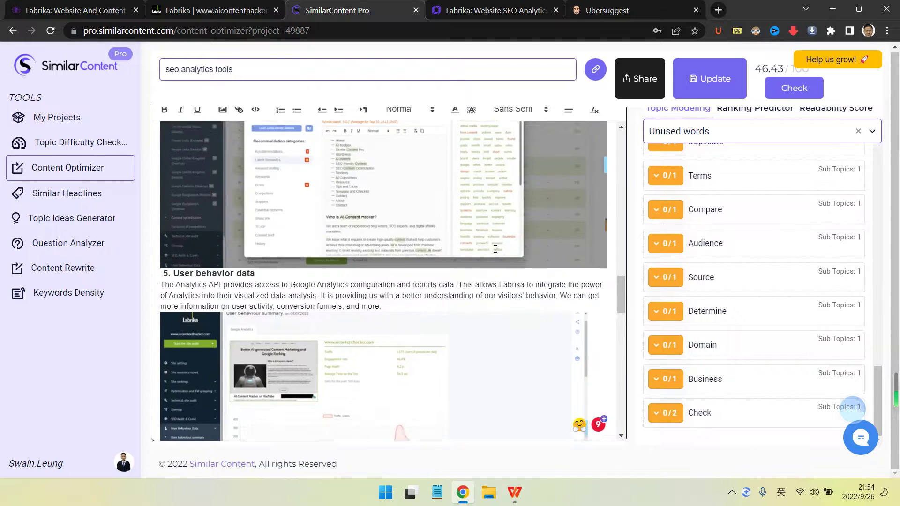
scroll(508, 247, up, 15)
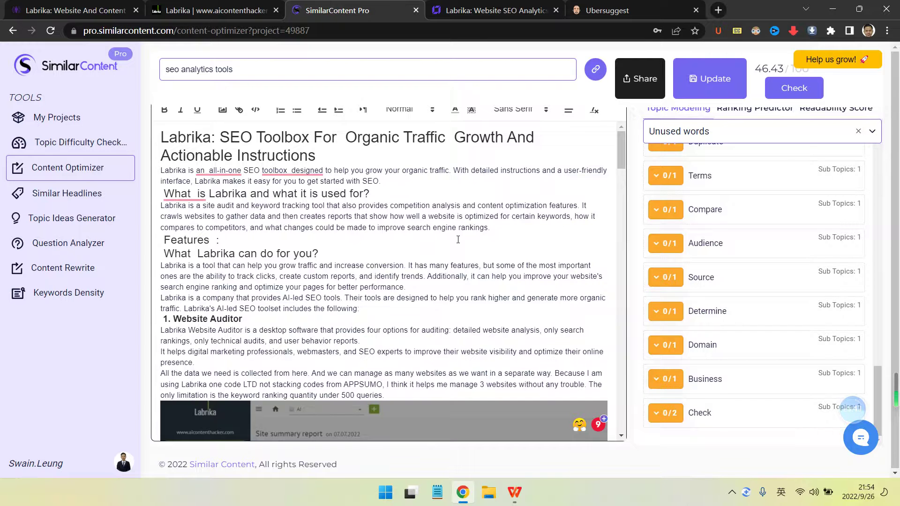
scroll(458, 239, down, 3)
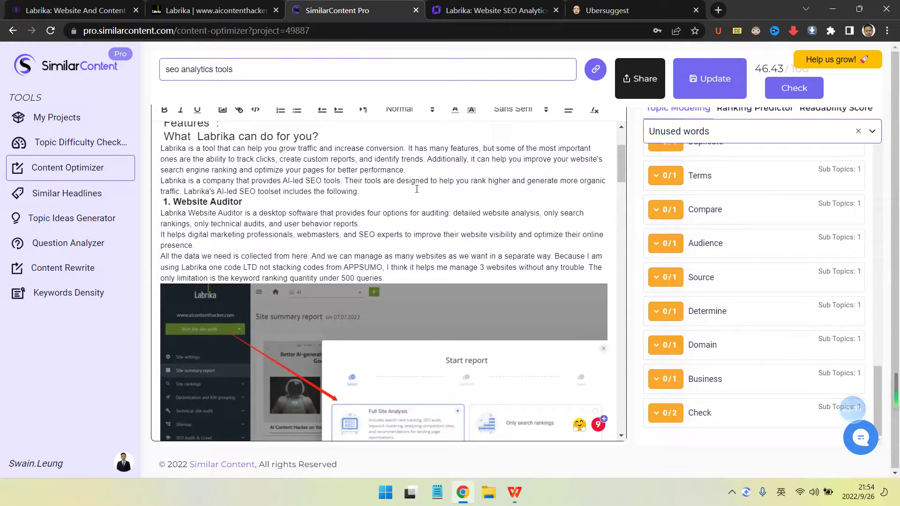
scroll(386, 209, down, 20)
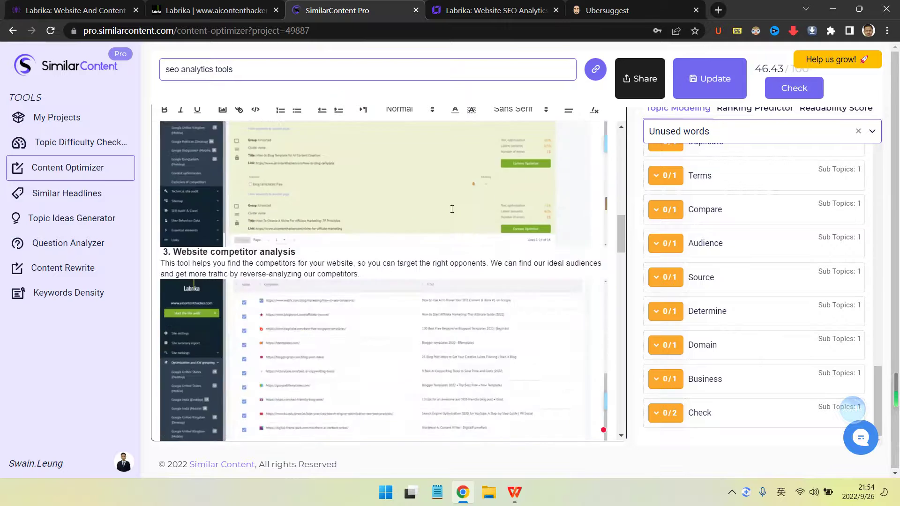
scroll(513, 205, down, 5)
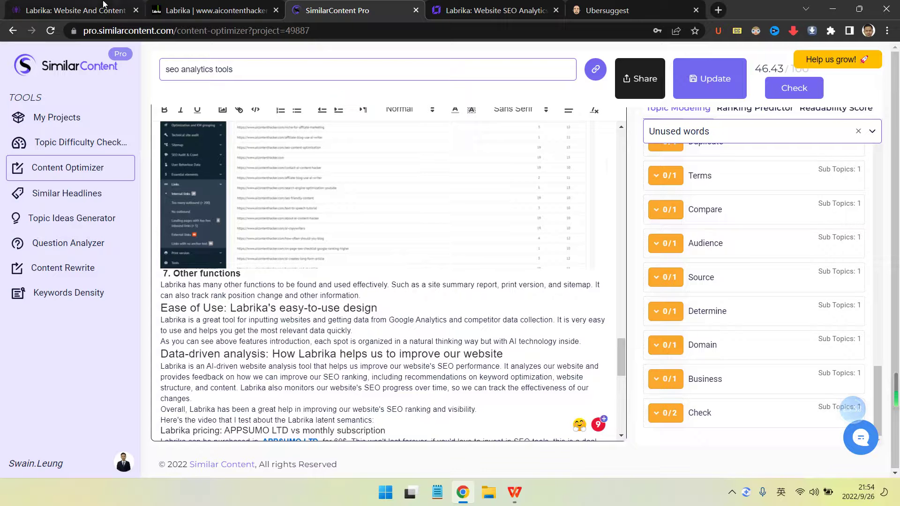
Step: Switch to Labrika, show the Latent Semantics recommendations for the /labrika page, and compare the terms with the article's opening sections
click(202, 10)
scroll(489, 280, down, 6)
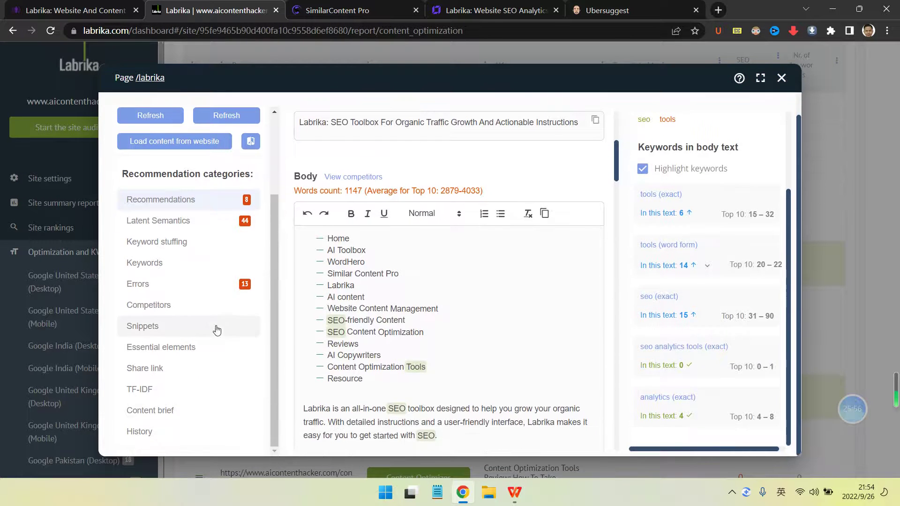
click(220, 231)
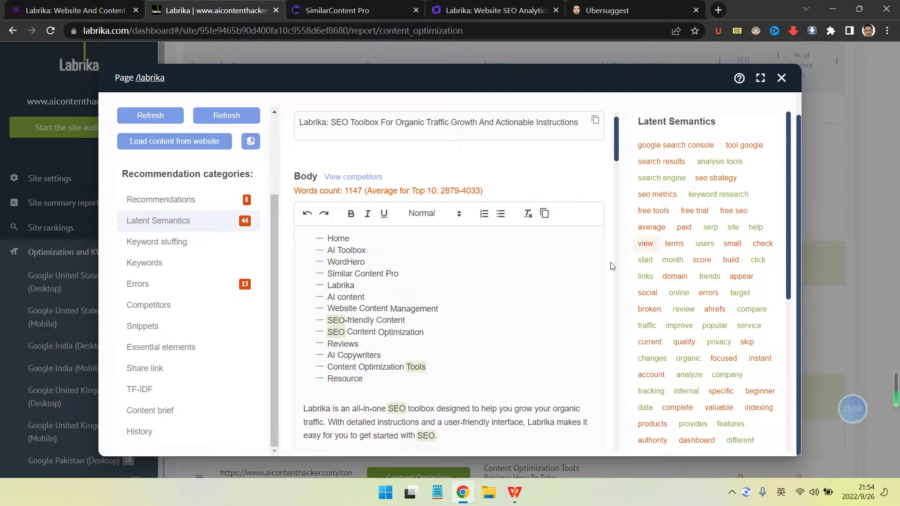
scroll(529, 264, down, 5)
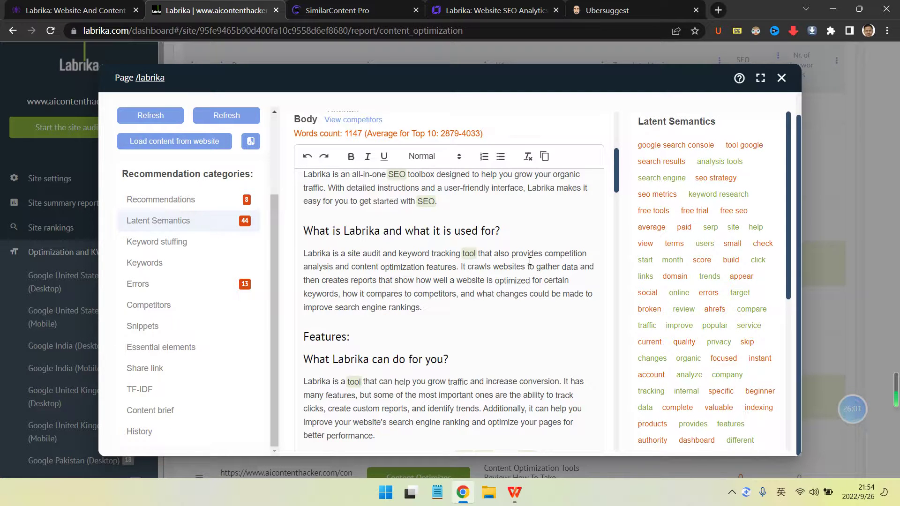
scroll(530, 261, up, 3)
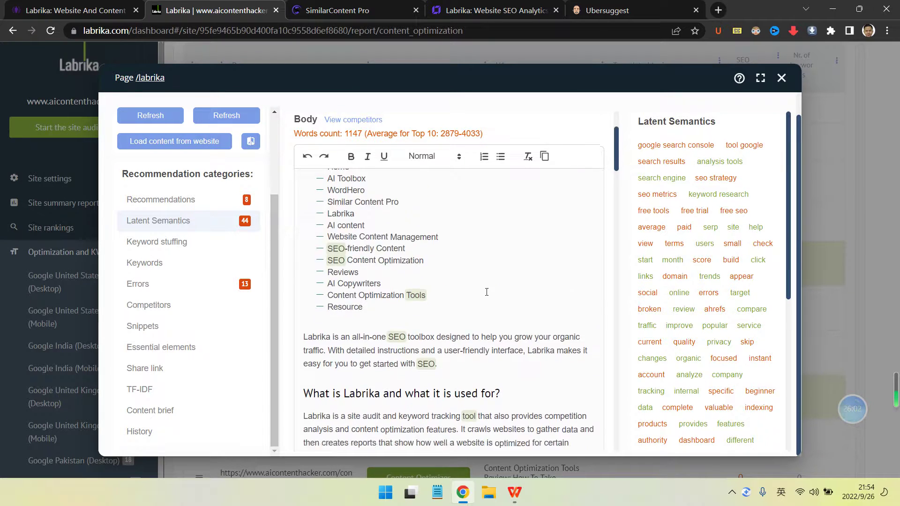
scroll(492, 289, down, 2)
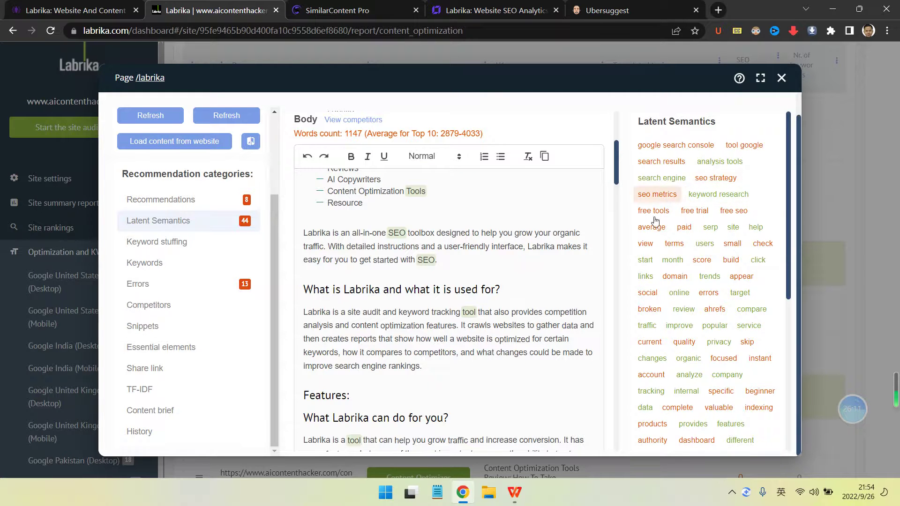
scroll(505, 307, down, 1)
scroll(506, 307, down, 2)
scroll(504, 305, up, 1)
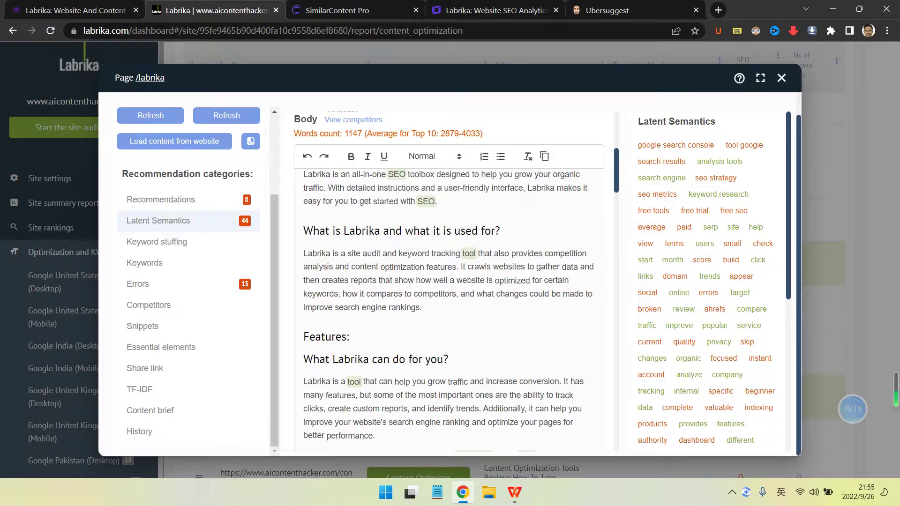
scroll(450, 287, down, 1)
scroll(715, 235, down, 2)
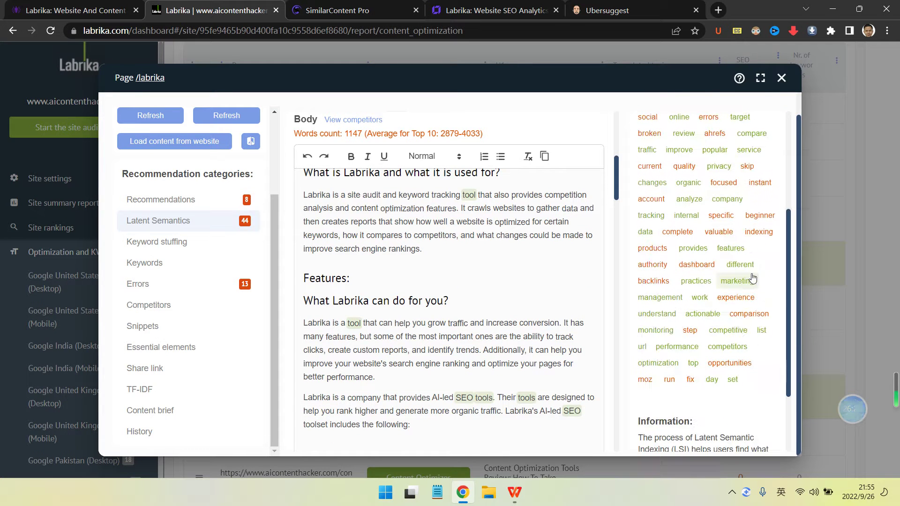
scroll(669, 277, up, 2)
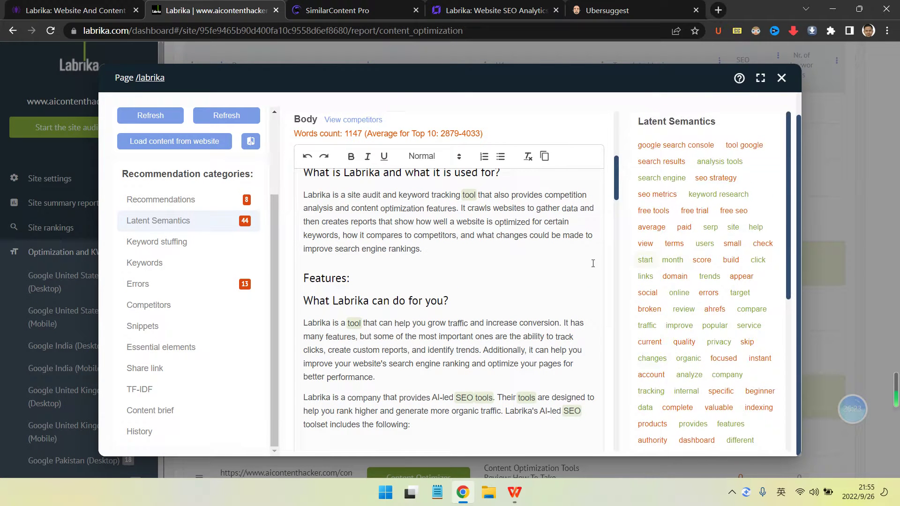
Step: Switch back to SimilarContent Pro and recheck its unused topic words from the start of the list
click(338, 11)
click(492, 10)
click(338, 11)
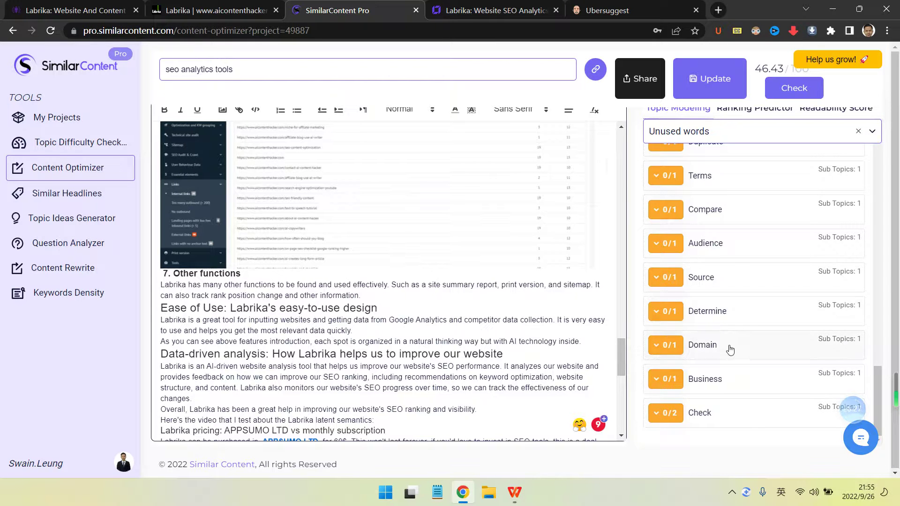
drag(877, 372, 853, 161)
scroll(853, 161, down, 10)
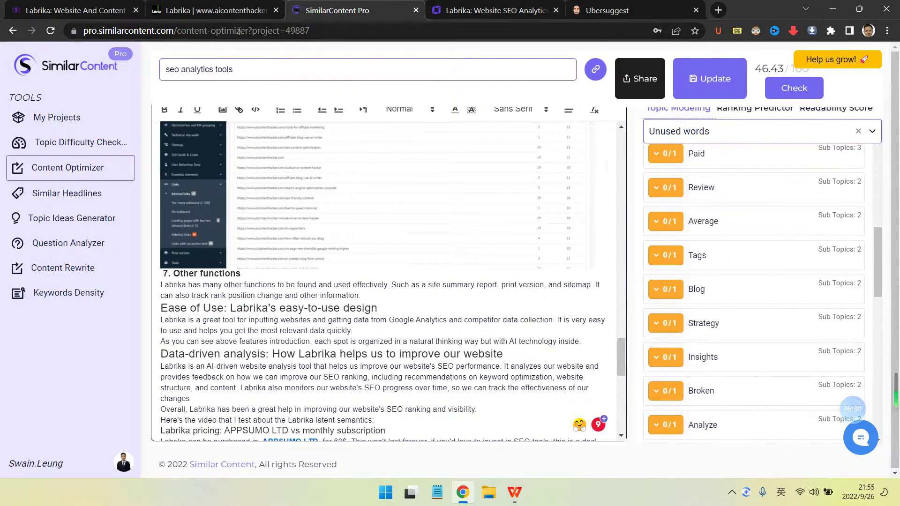
Step: Return to Labrika and examine the article body against the Latent Semantics terms, looking for sections where missing terms fit
click(170, 6)
scroll(509, 304, down, 10)
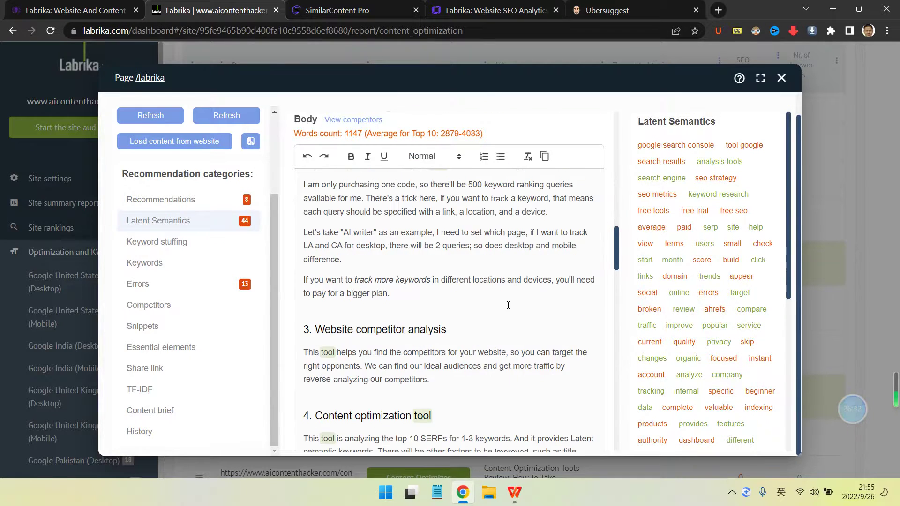
scroll(509, 304, down, 10)
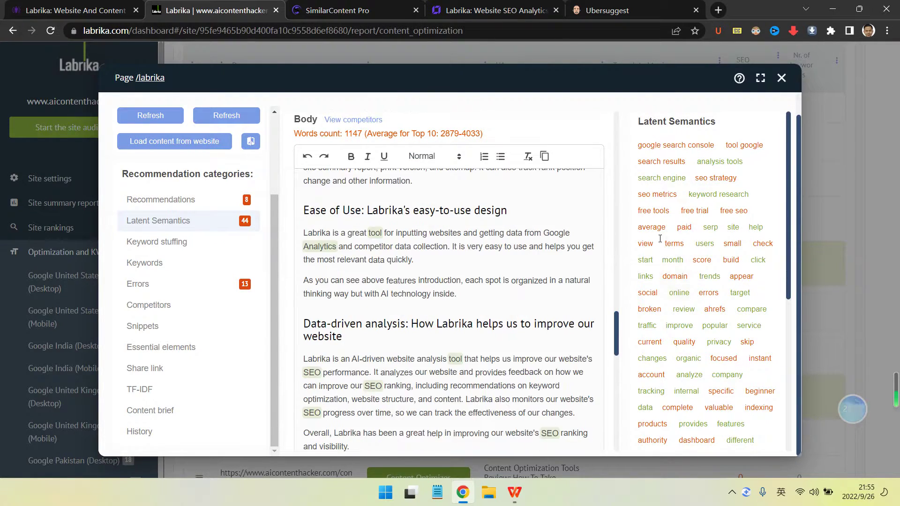
scroll(655, 237, up, 1)
scroll(558, 249, up, 15)
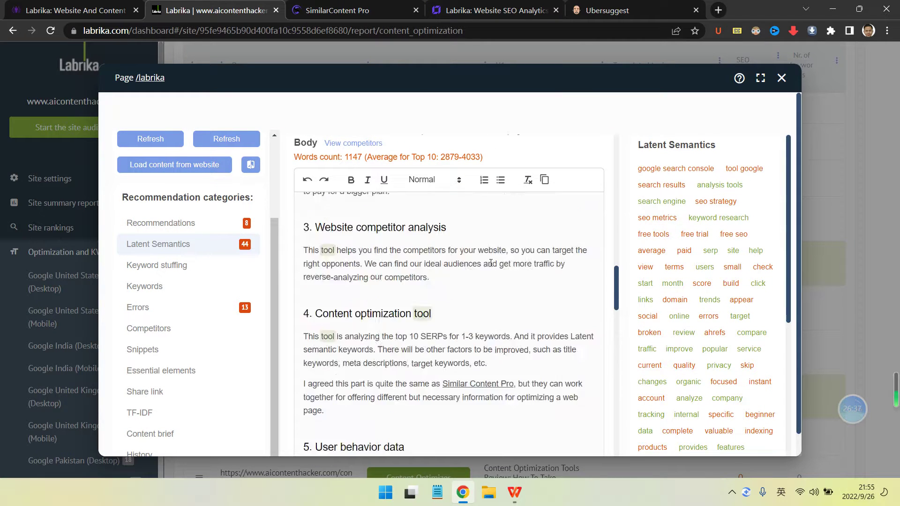
scroll(558, 248, up, 10)
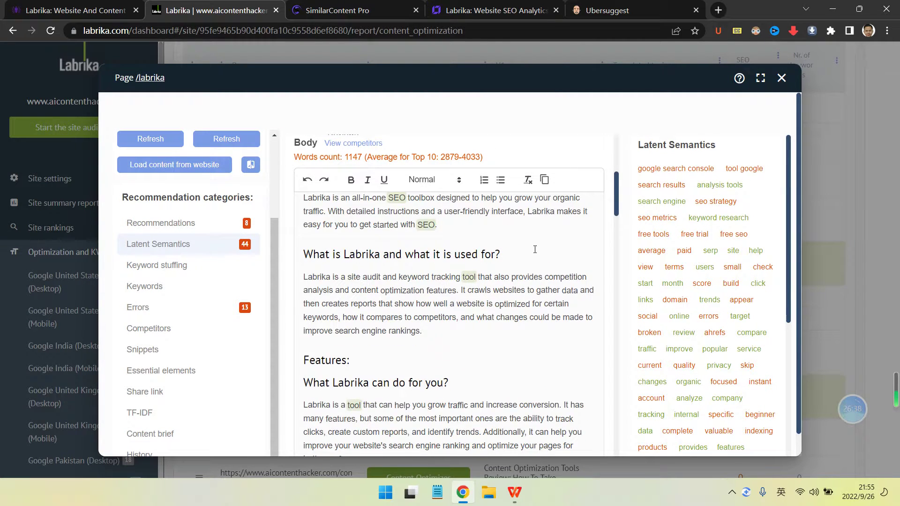
scroll(546, 250, up, 3)
scroll(492, 248, down, 6)
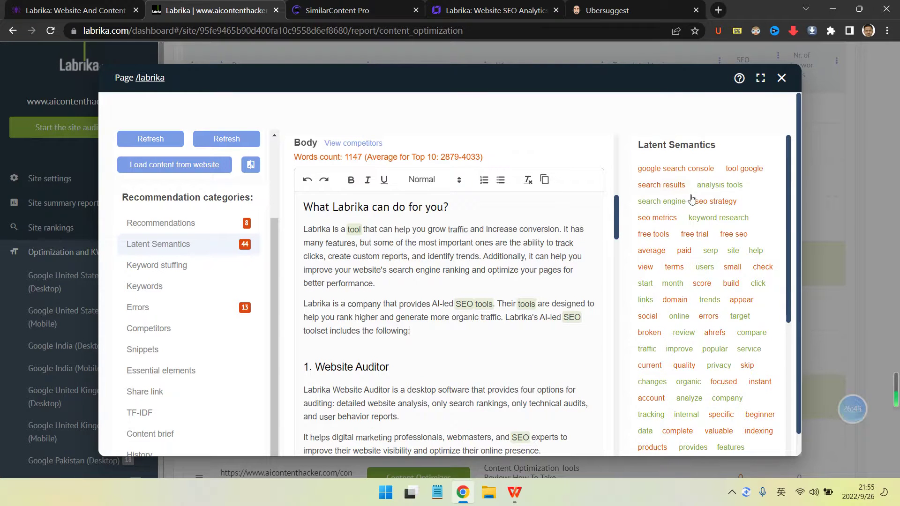
scroll(439, 310, down, 3)
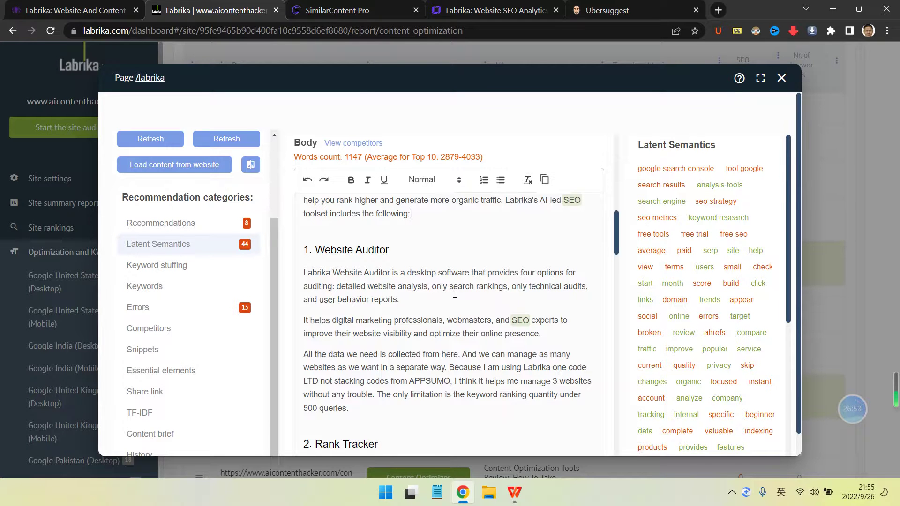
scroll(637, 273, down, 3)
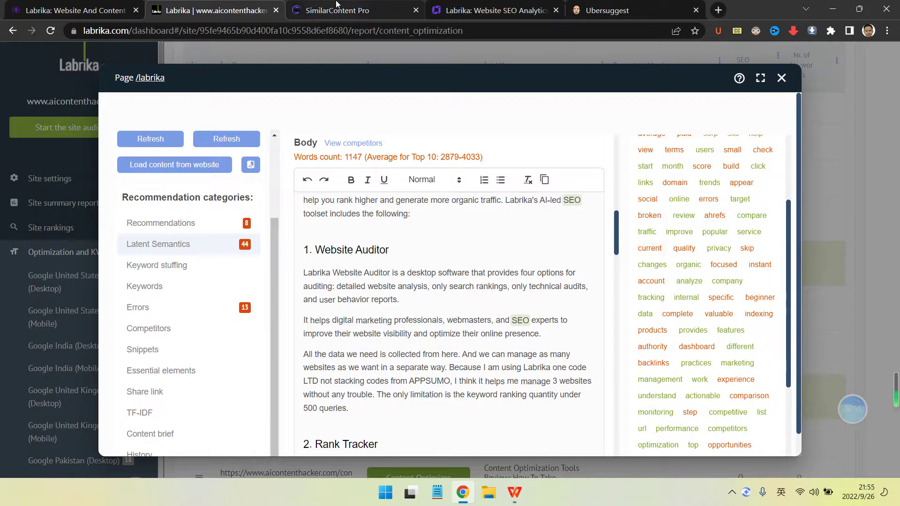
Step: Compare Labrika's Latent Semantics terms with SimilarContent Pro's unused words and examine the Rank Tracker, Link monitor and Other functions sections
click(336, 5)
click(211, 10)
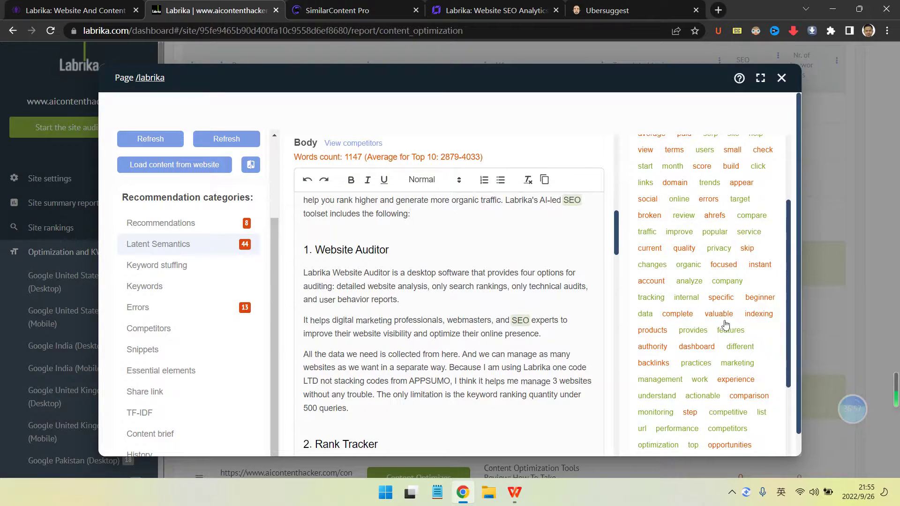
key(ctrl+Tab)
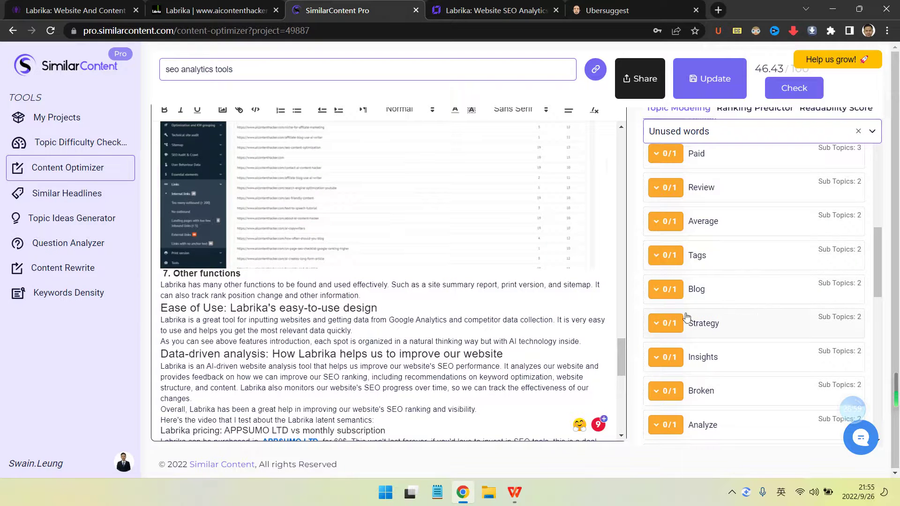
click(214, 12)
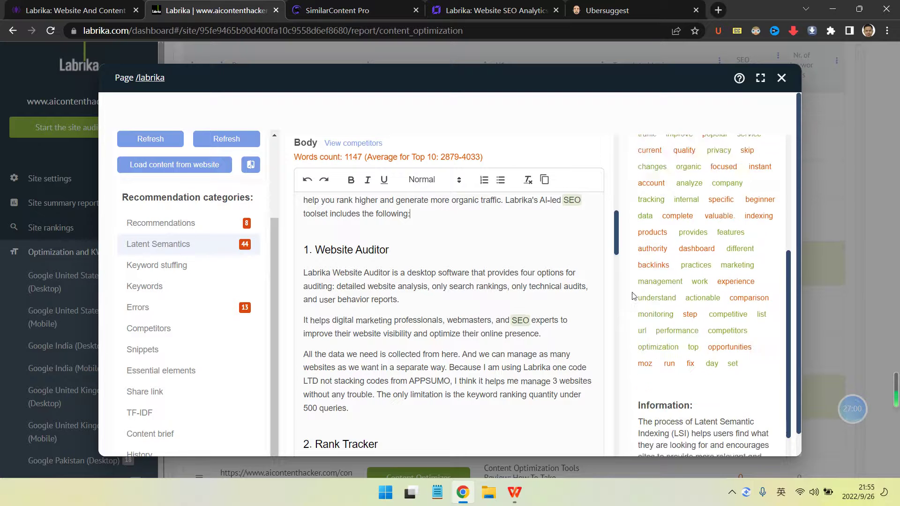
scroll(633, 296, down, 1)
scroll(515, 289, down, 4)
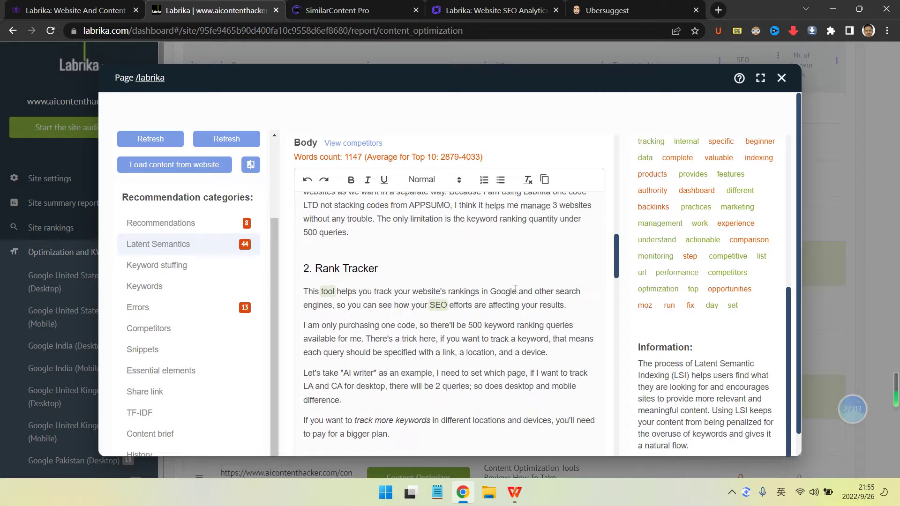
scroll(516, 281, down, 15)
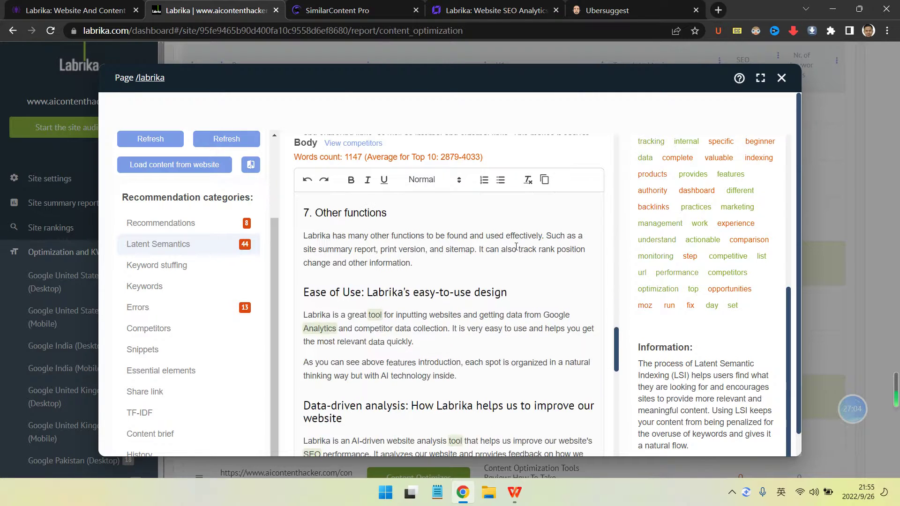
scroll(516, 247, up, 2)
click(337, 10)
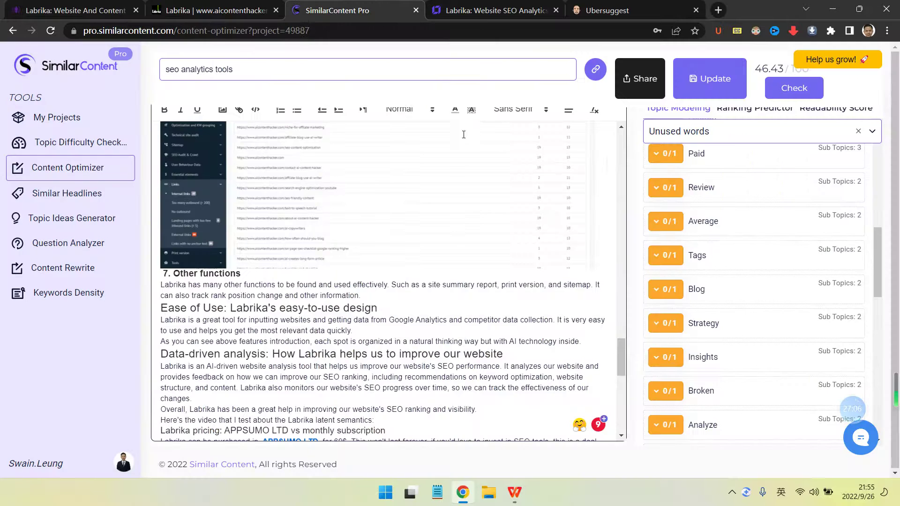
click(210, 12)
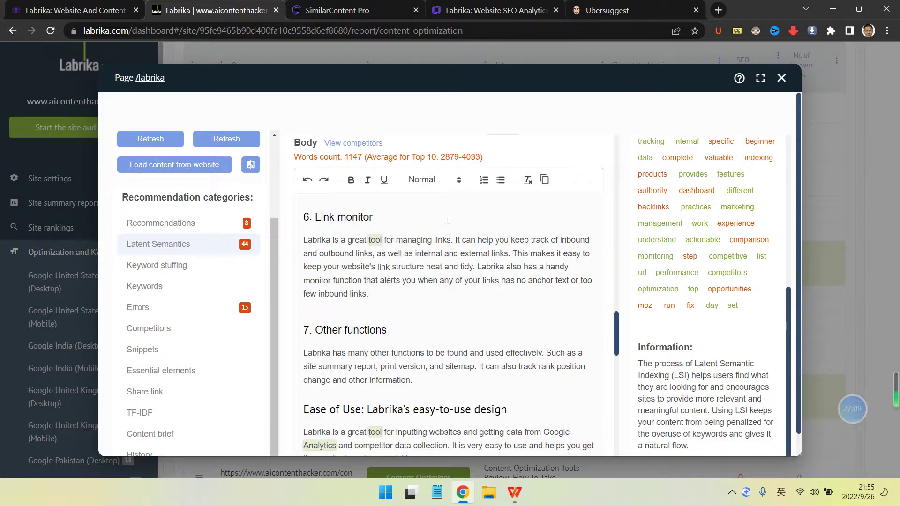
Step: Switch to SimilarContent Pro and review the article draft down to its closing tools section alongside the unused topic words
click(360, 5)
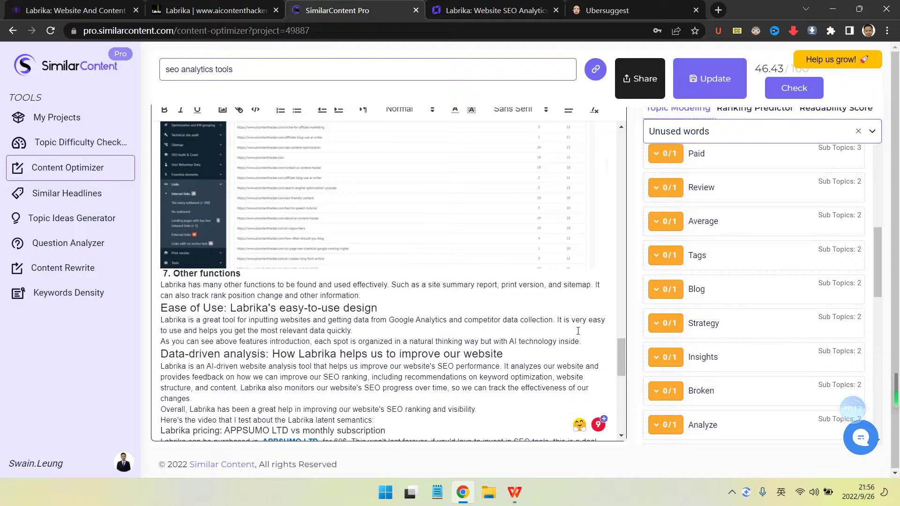
scroll(563, 345, down, 10)
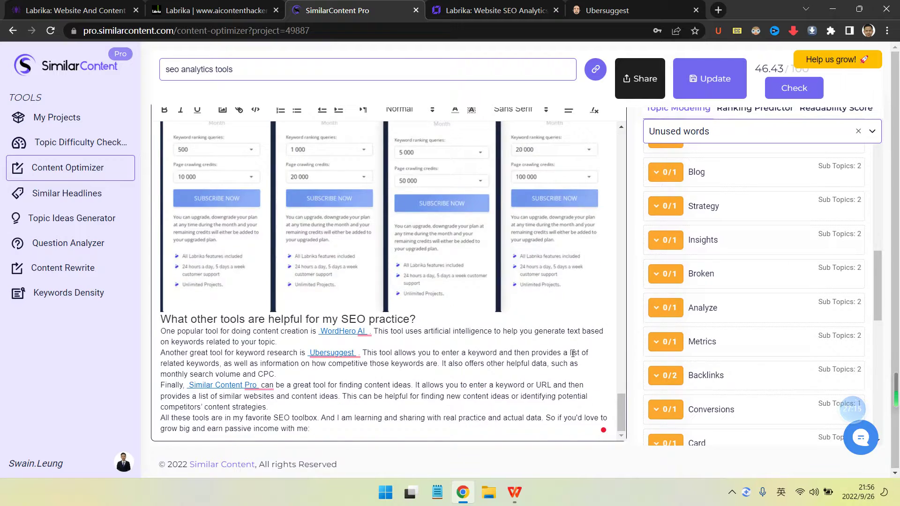
scroll(571, 354, up, 15)
scroll(590, 348, up, 15)
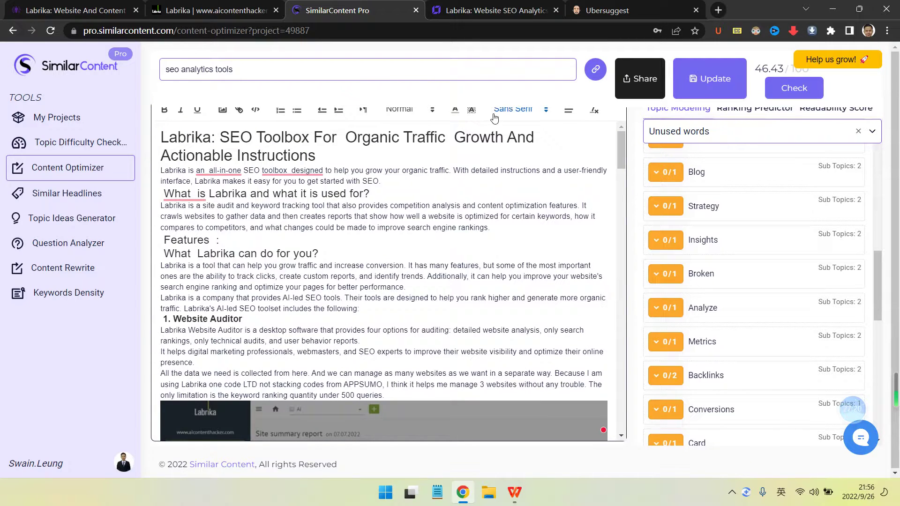
scroll(680, 204, up, 4)
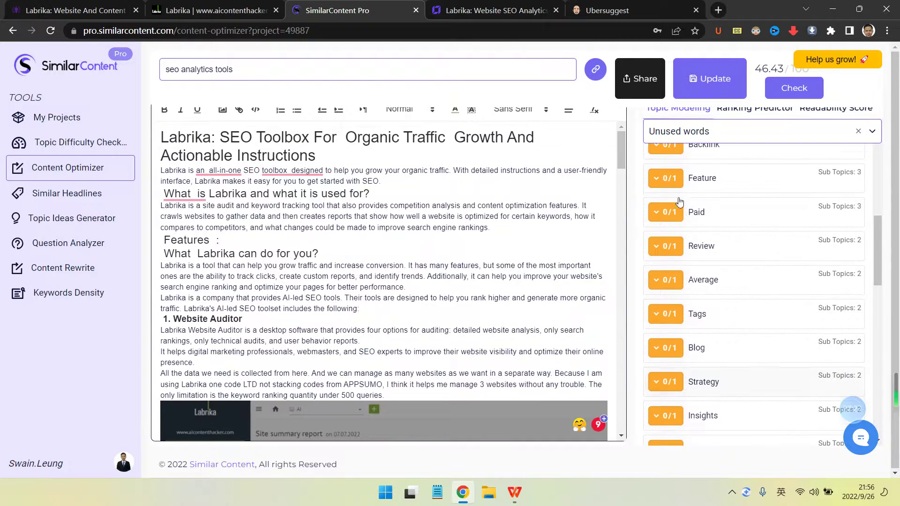
Step: Compare the article across Labrika, SimilarContent Pro and the Zyro editor, selecting the page's main heading in Zyro
click(211, 10)
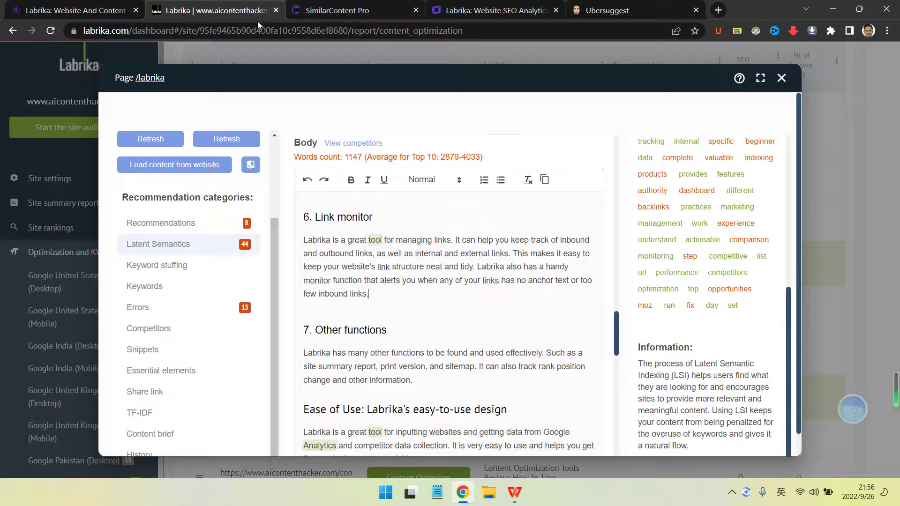
click(503, 4)
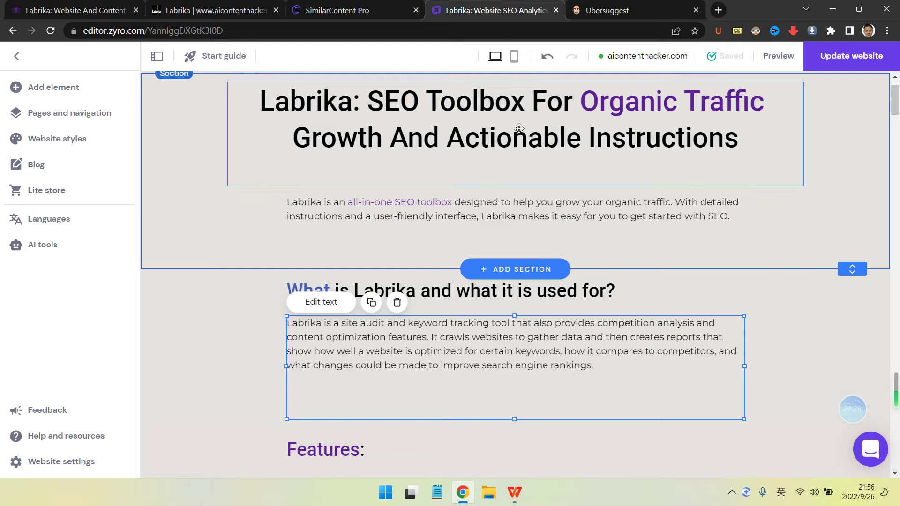
click(395, 102)
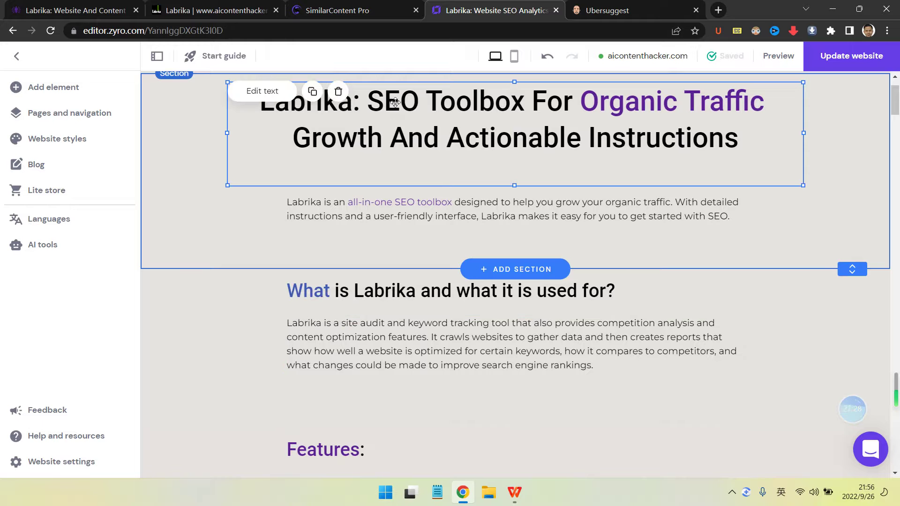
click(364, 13)
click(469, 10)
click(333, 9)
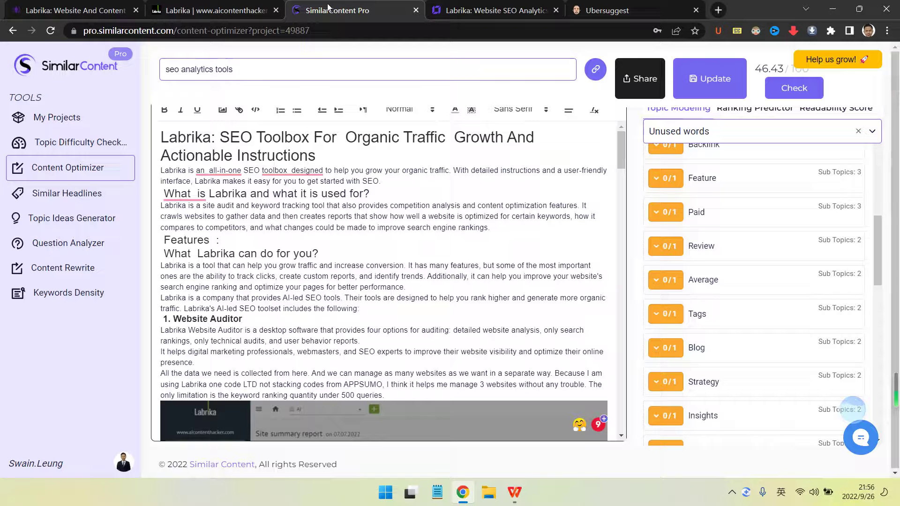
click(452, 17)
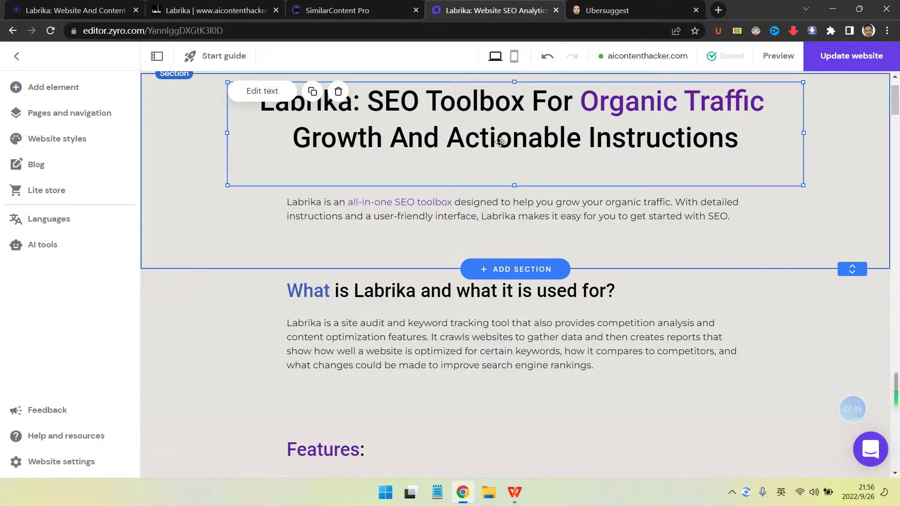
click(338, 10)
Step: Return to Labrika and examine the article body from its introduction to the User behavior data section against the Latent Semantics terms
click(213, 10)
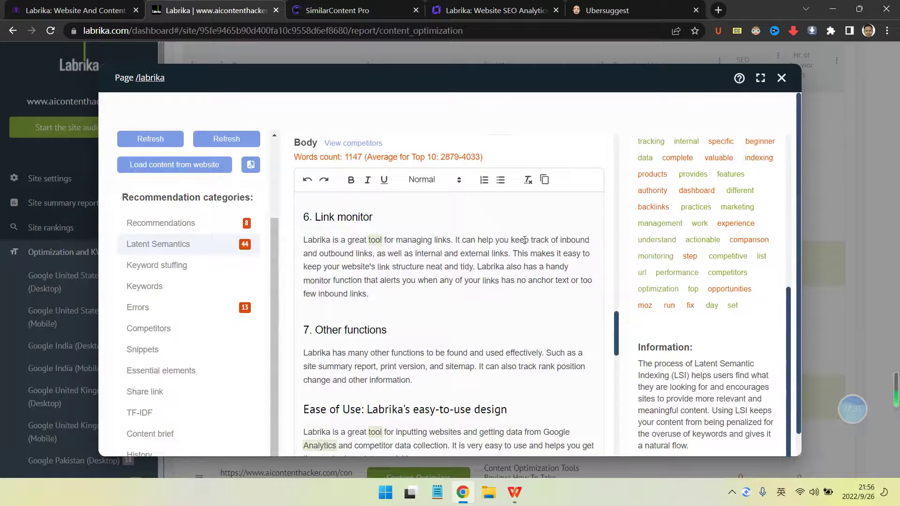
scroll(525, 240, up, 20)
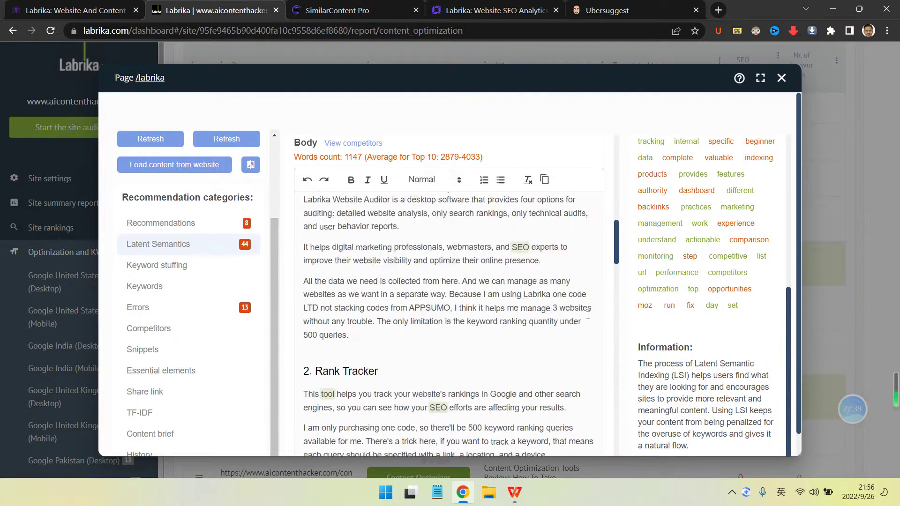
scroll(588, 315, up, 1)
scroll(588, 314, up, 6)
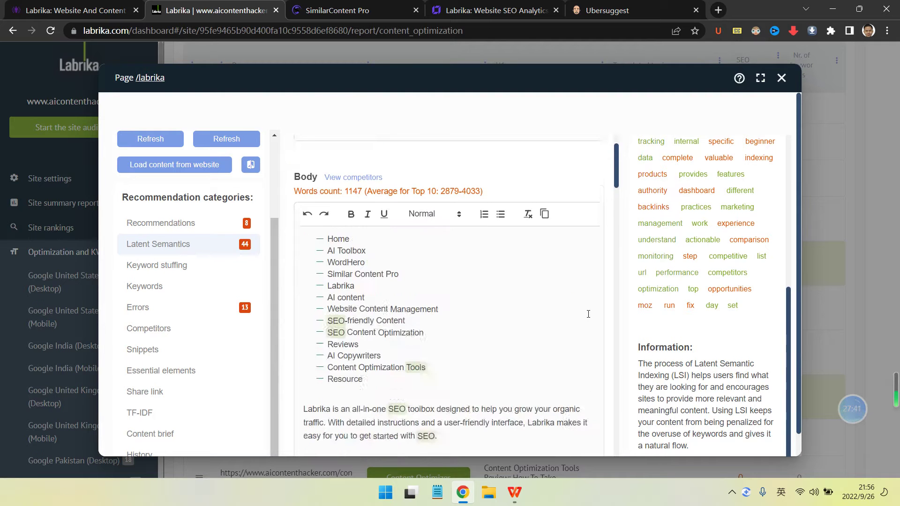
scroll(439, 311, down, 8)
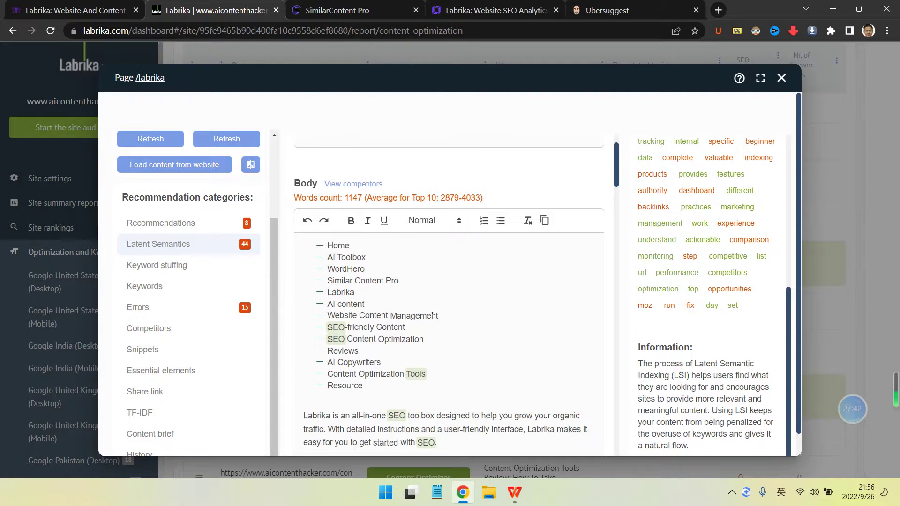
scroll(439, 312, down, 7)
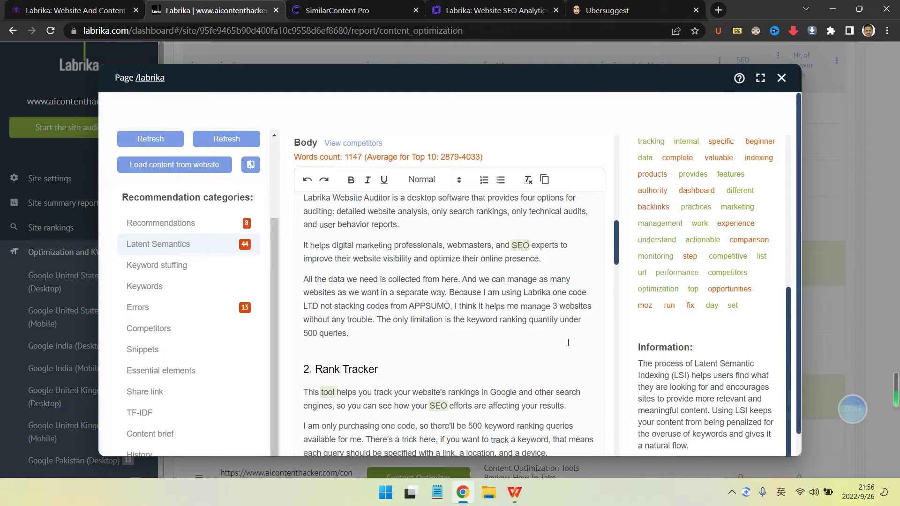
scroll(569, 343, down, 6)
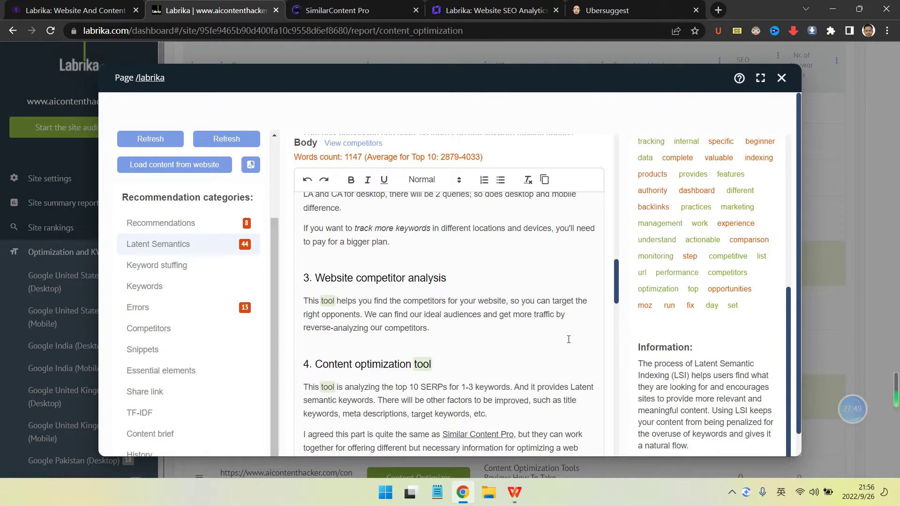
scroll(535, 309, down, 3)
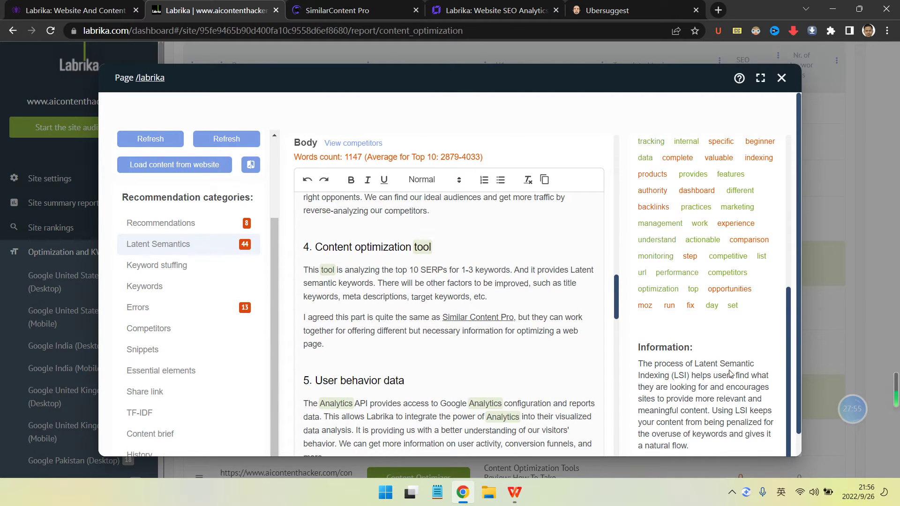
mouse_move(895, 393)
drag(880, 397, 880, 349)
mouse_move(887, 413)
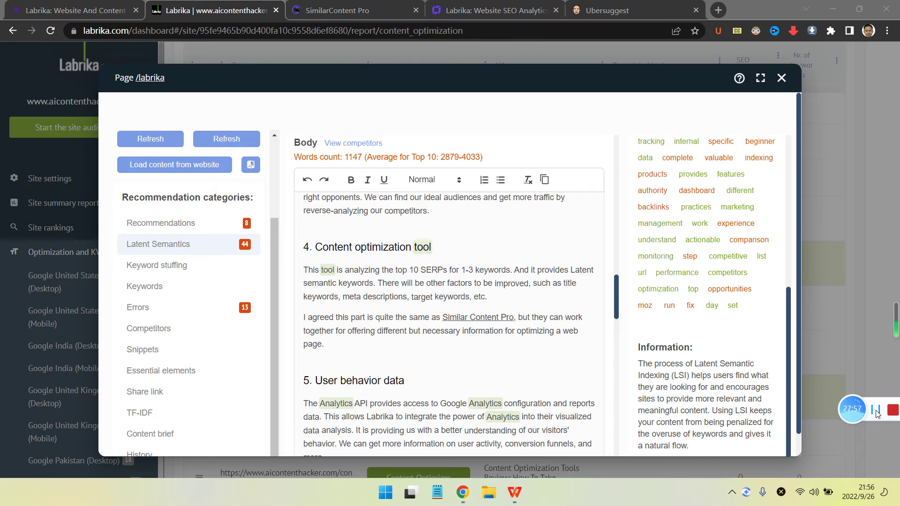